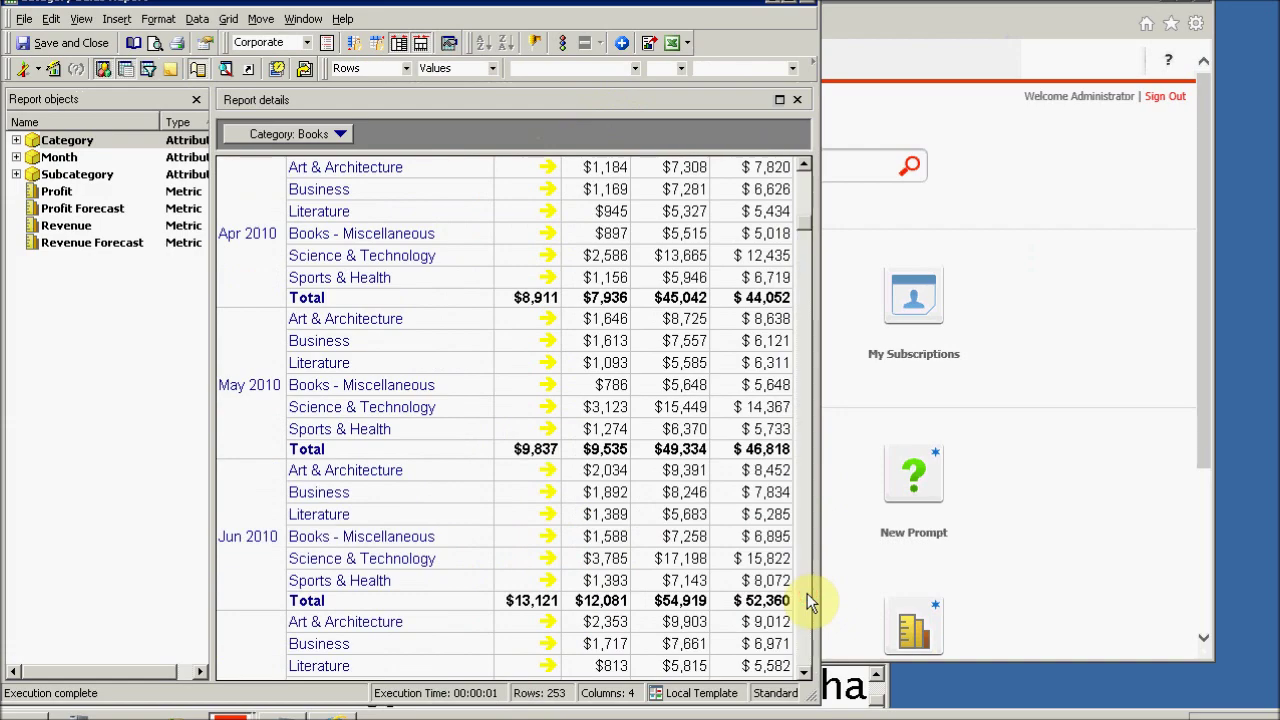
Step: Switch the report's page-by category to Electronics
left_click(807, 597)
left_click(807, 597)
left_click(807, 595)
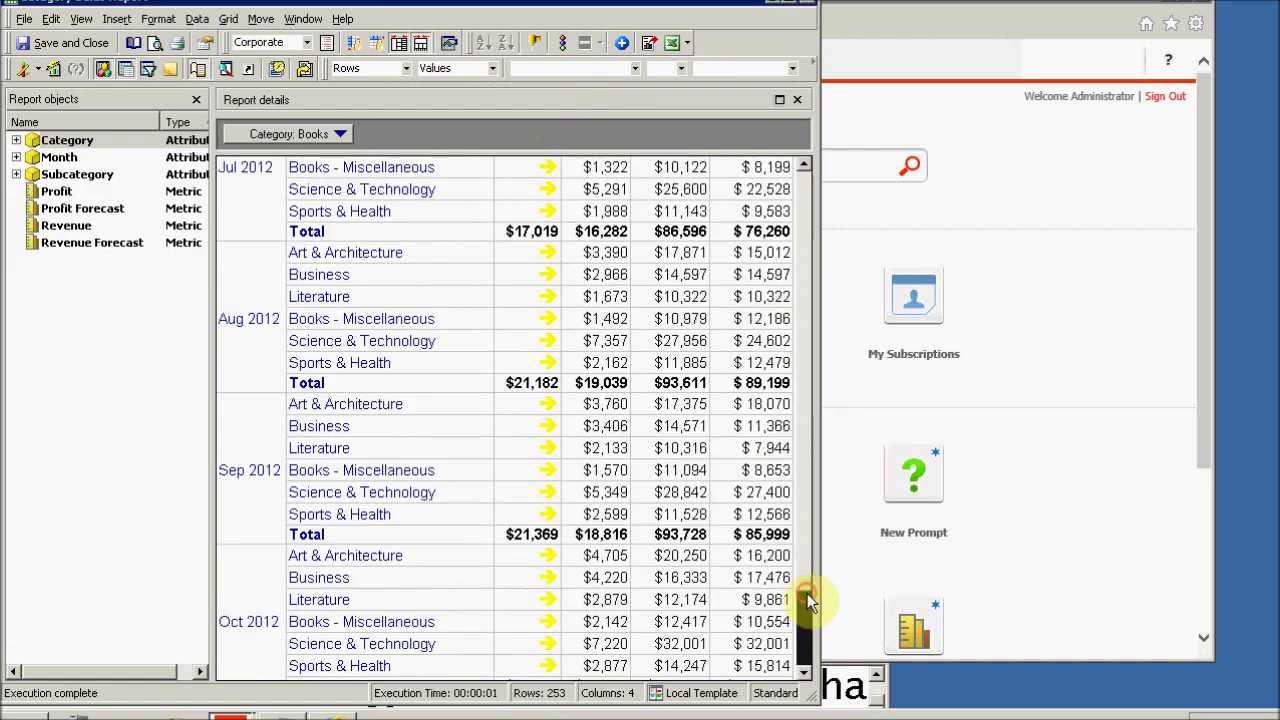
left_click(807, 596)
left_click_drag(805, 626, 818, 150)
left_click(341, 134)
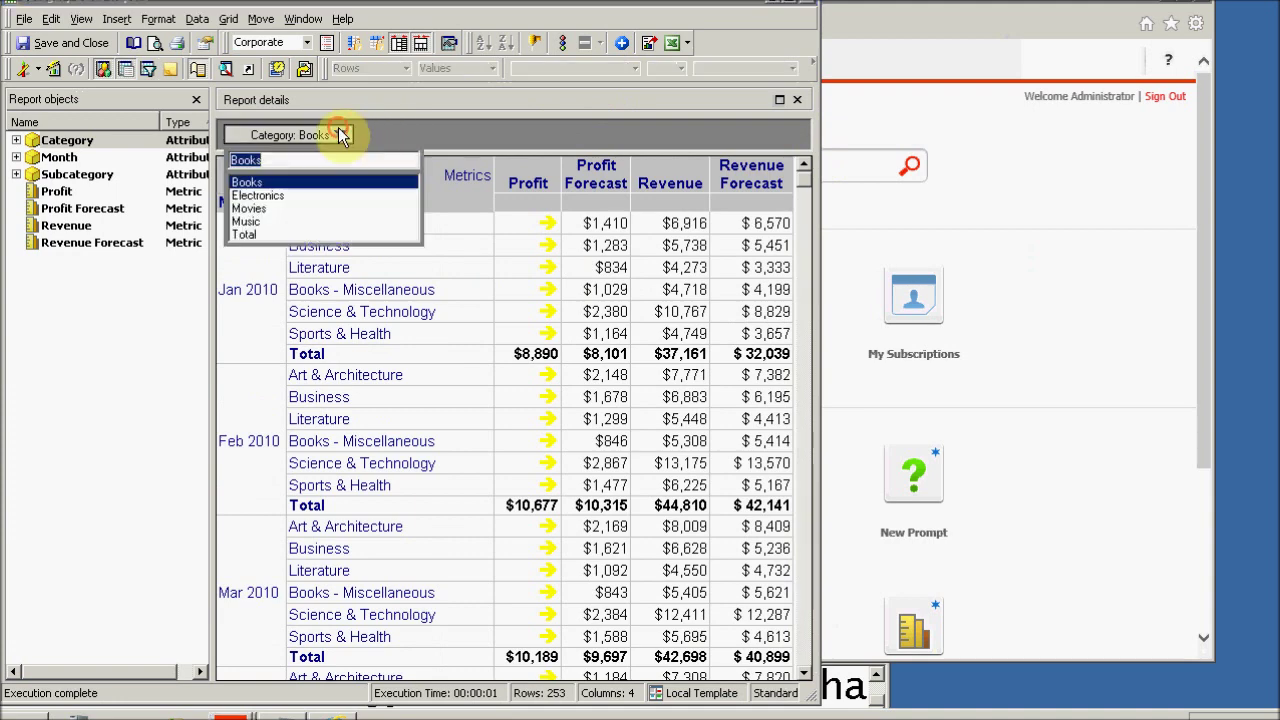
left_click(259, 195)
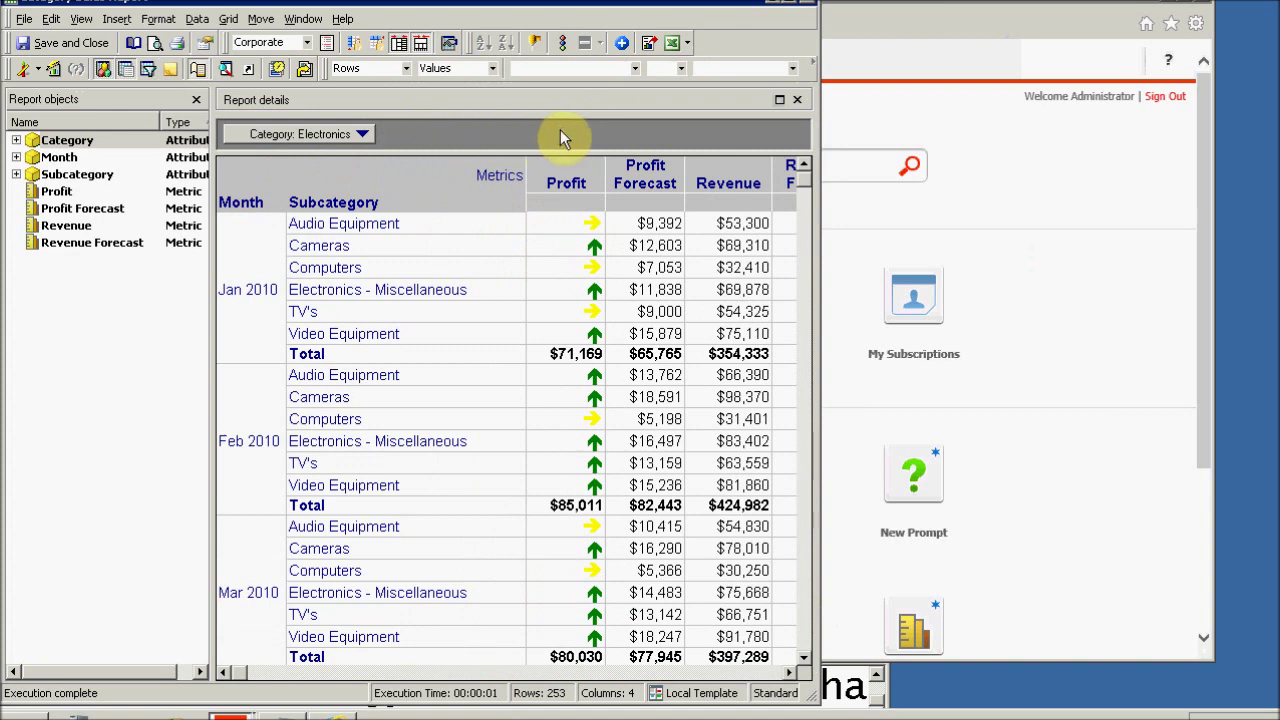
Step: Review the existing threshold conditions and symbol formats on the Profit metric without changing them
left_click(571, 183)
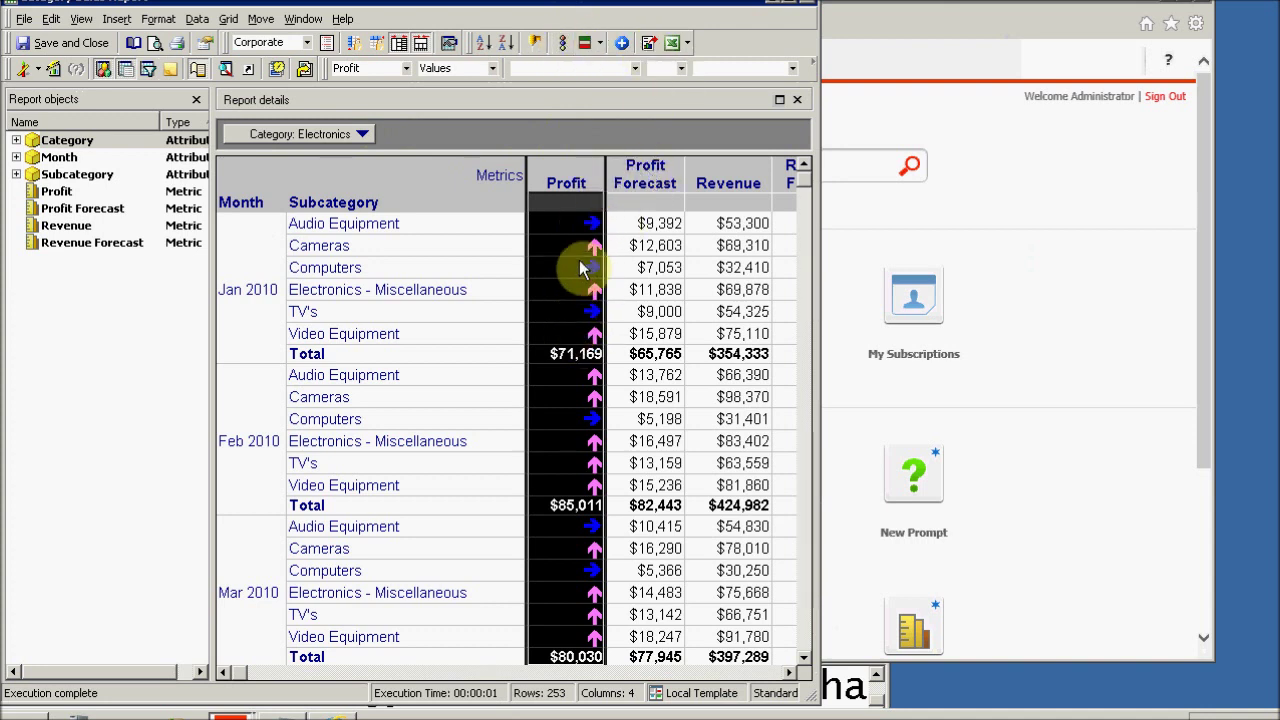
left_click(599, 43)
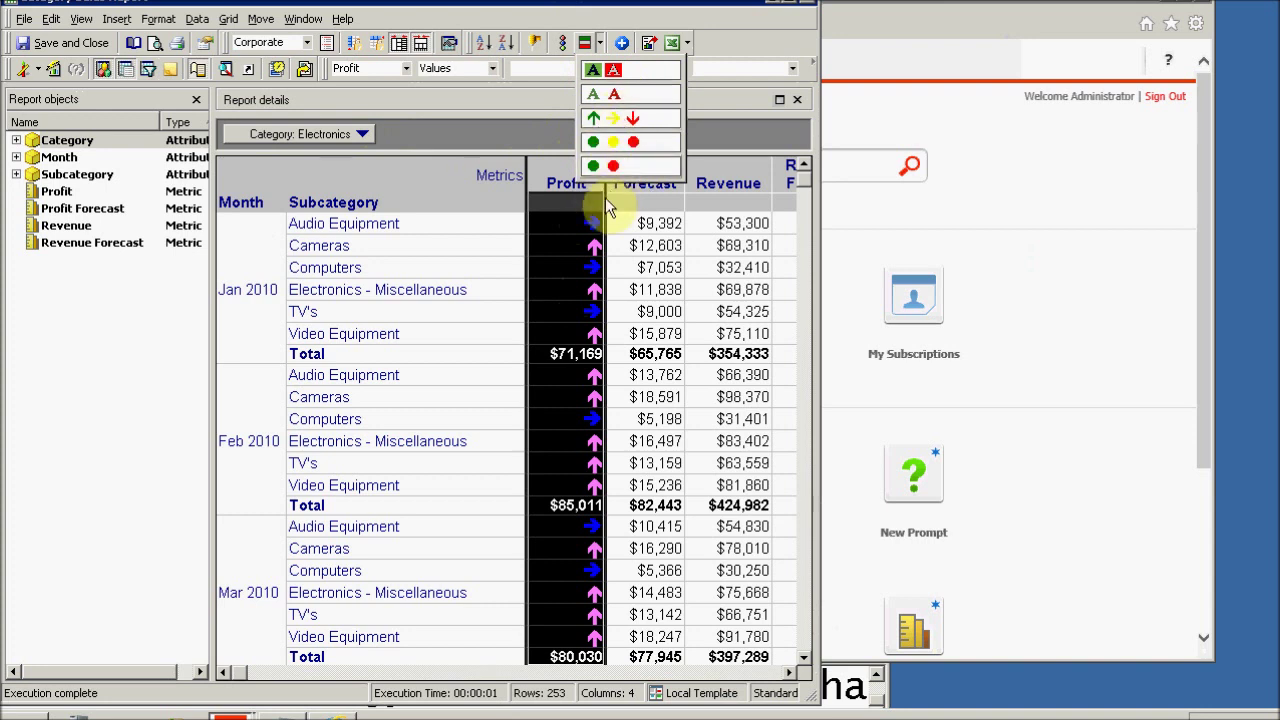
left_click(550, 180)
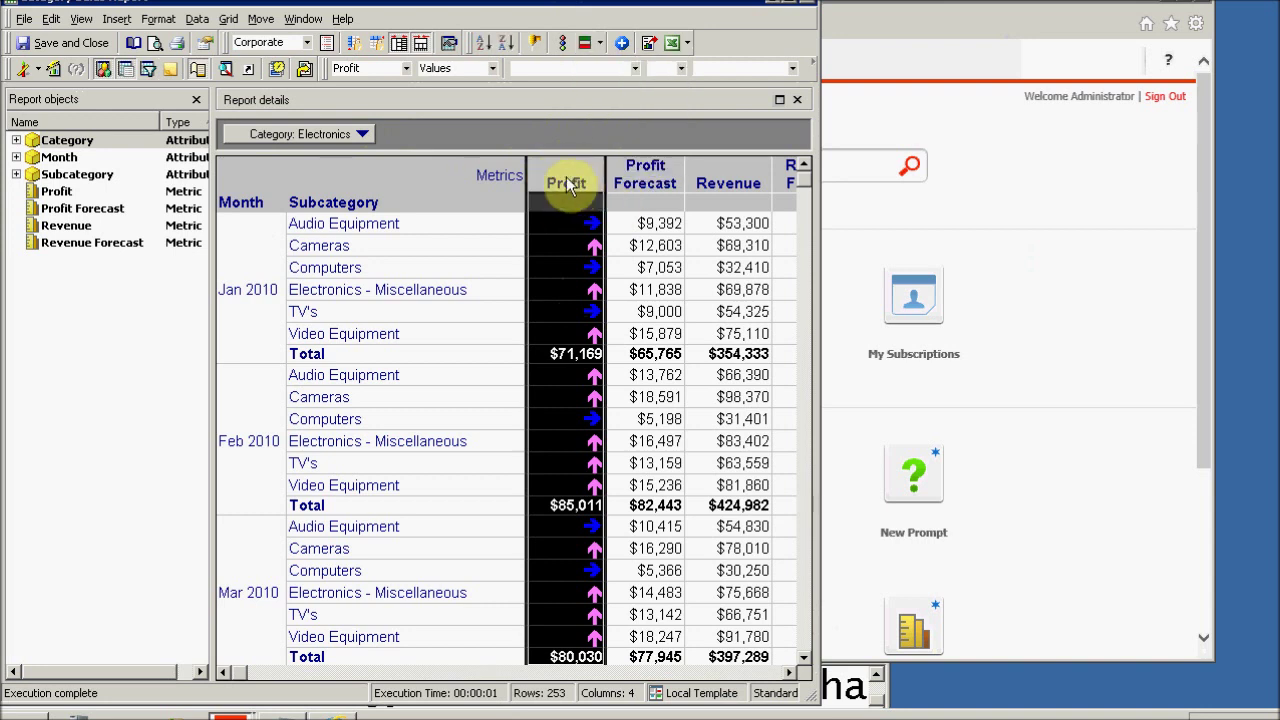
left_click(562, 45)
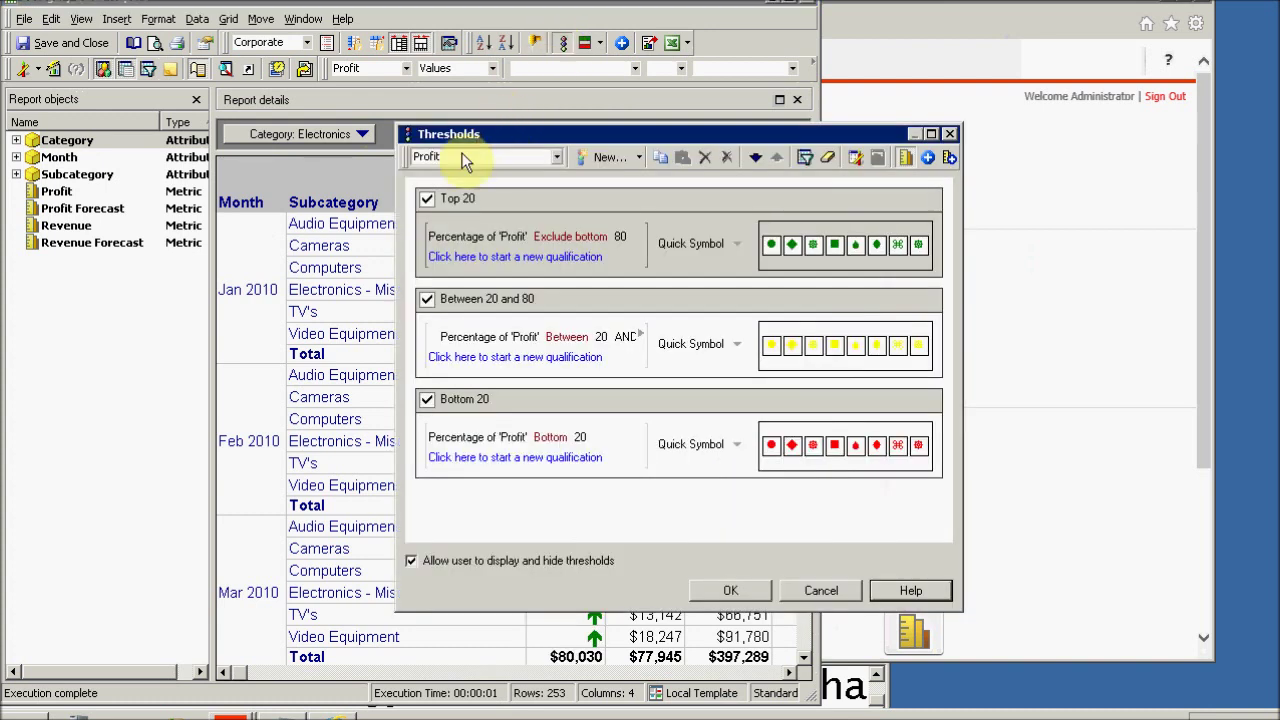
left_click(558, 156)
left_click(558, 156)
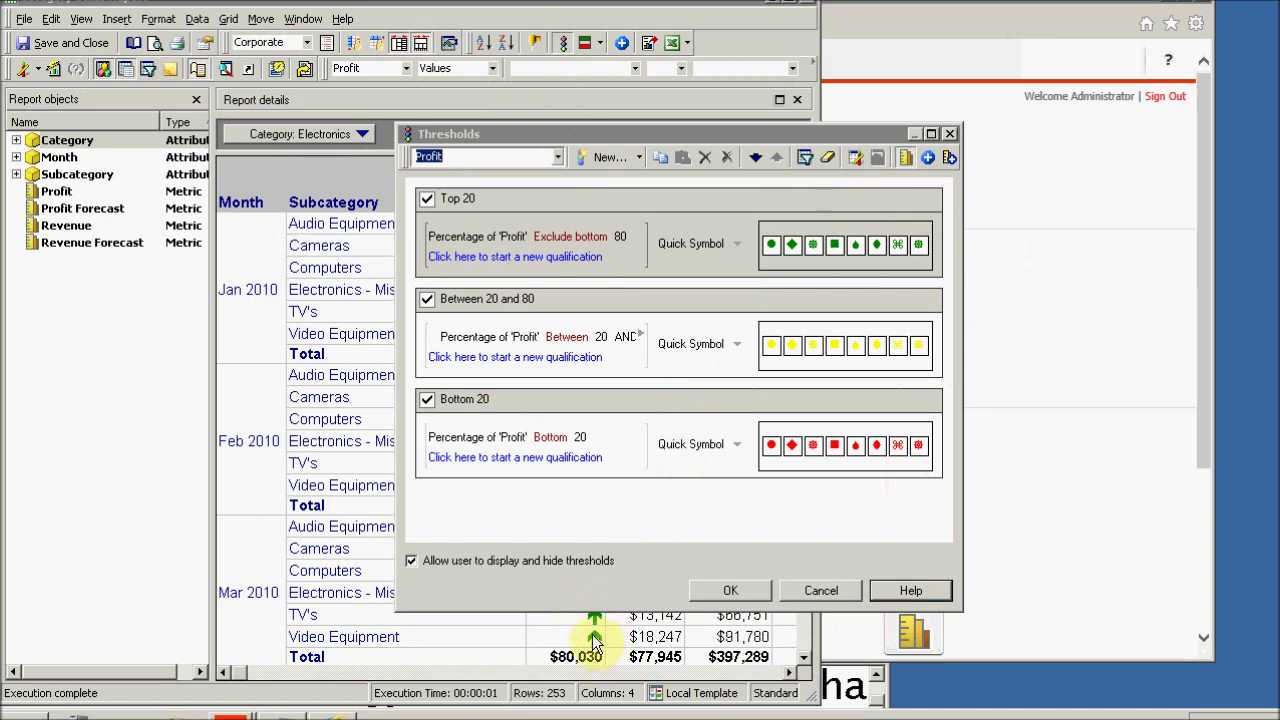
left_click(825, 590)
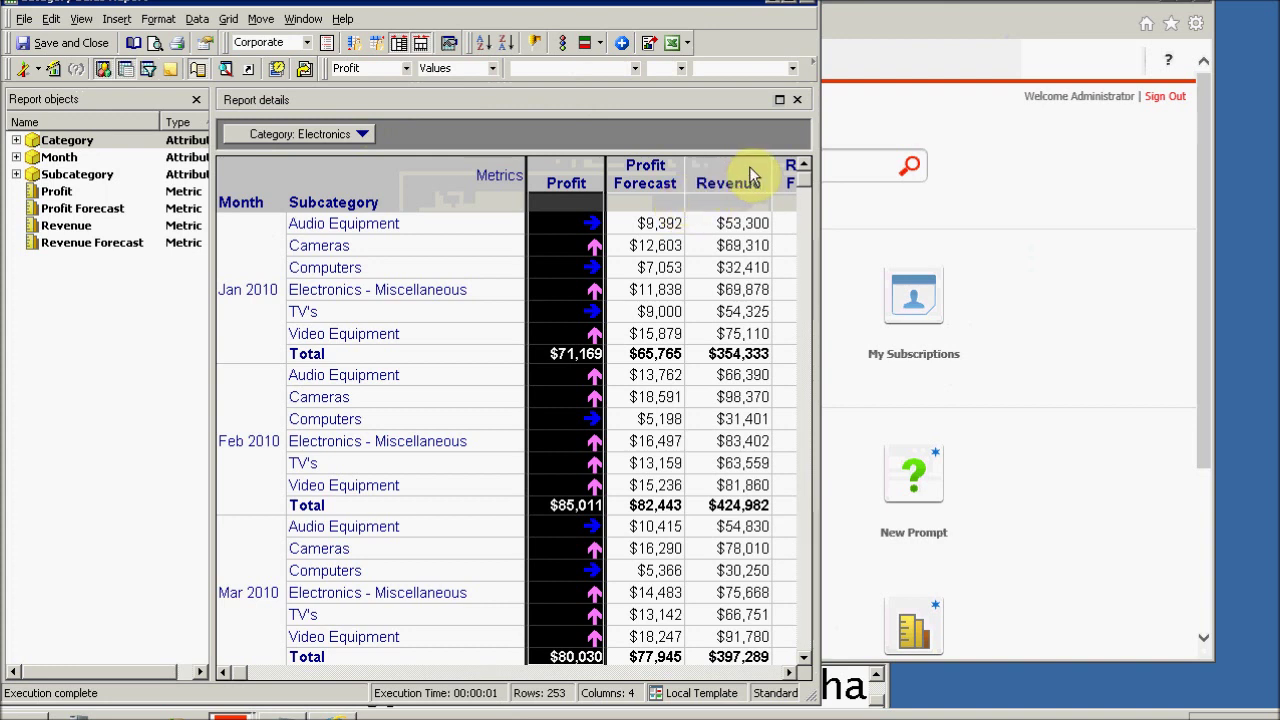
left_click(632, 186)
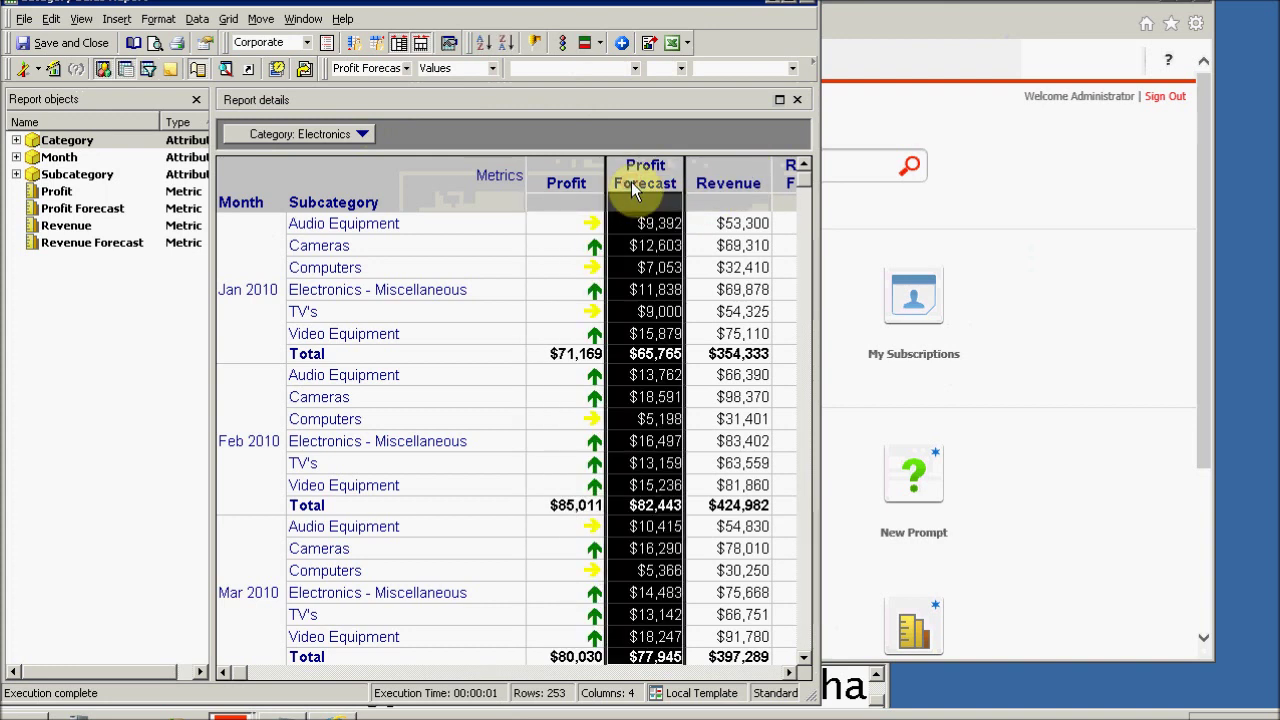
right_click(632, 188)
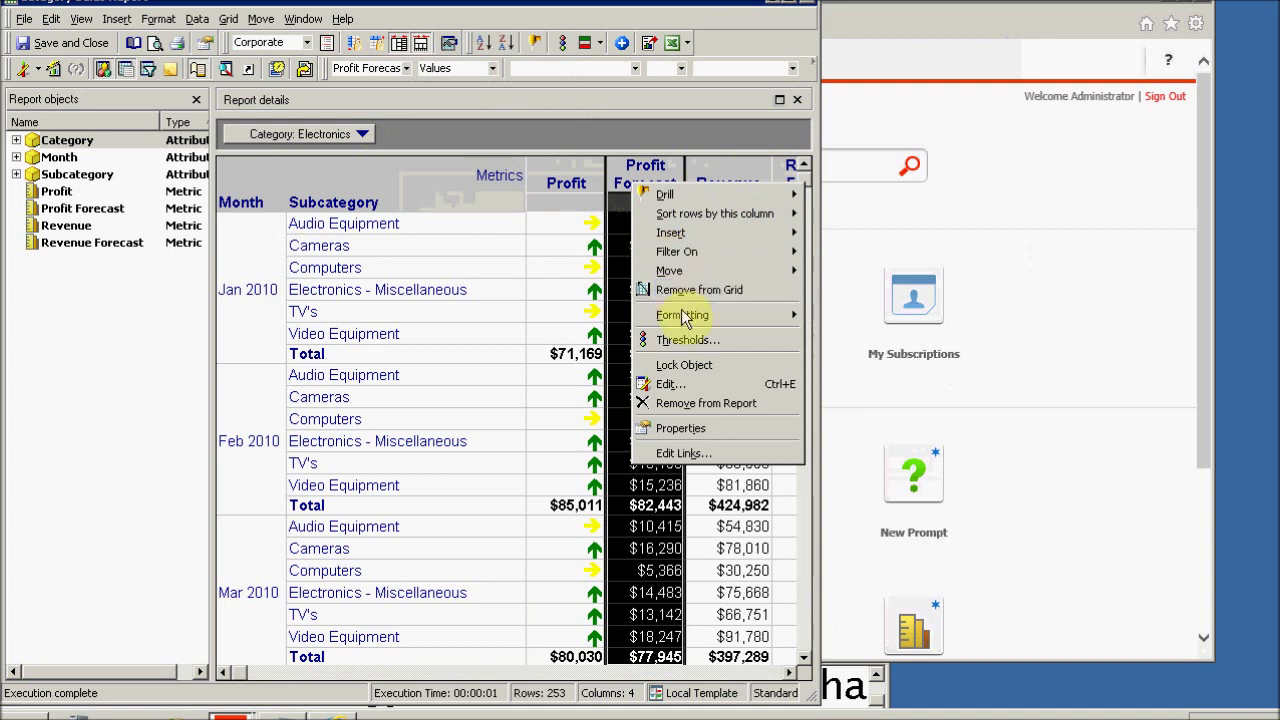
left_click(692, 341)
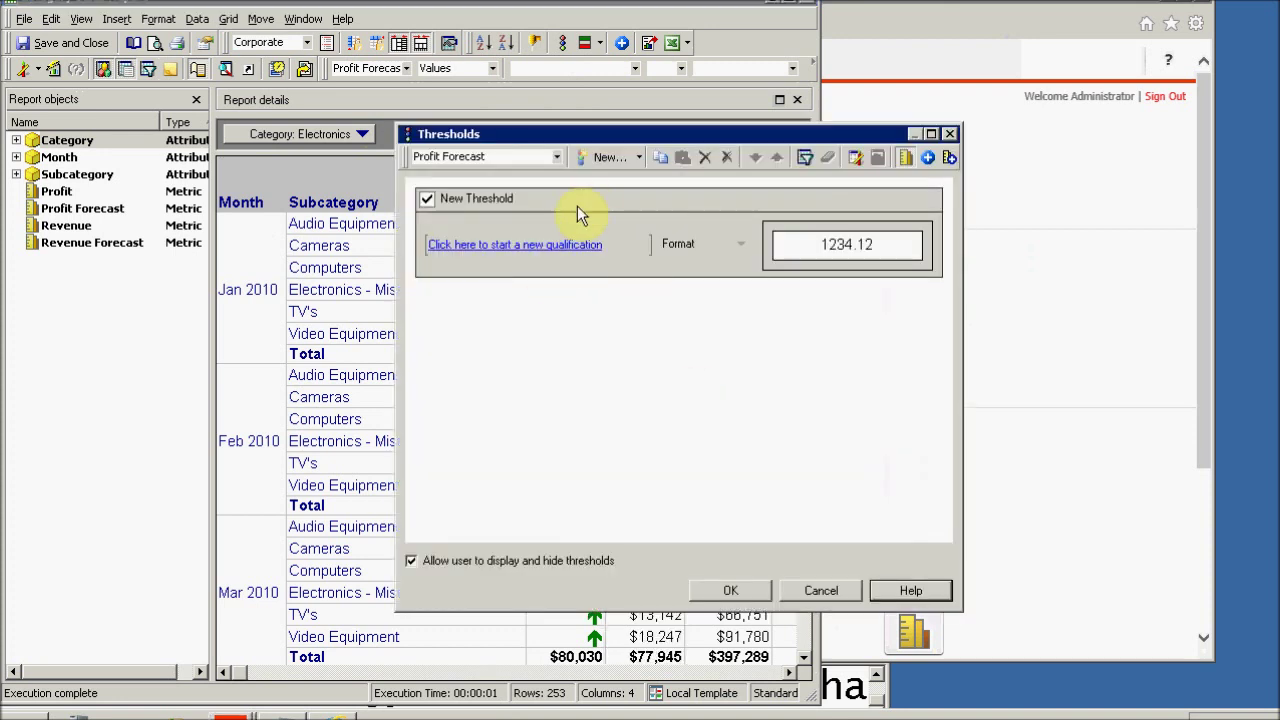
left_click(955, 134)
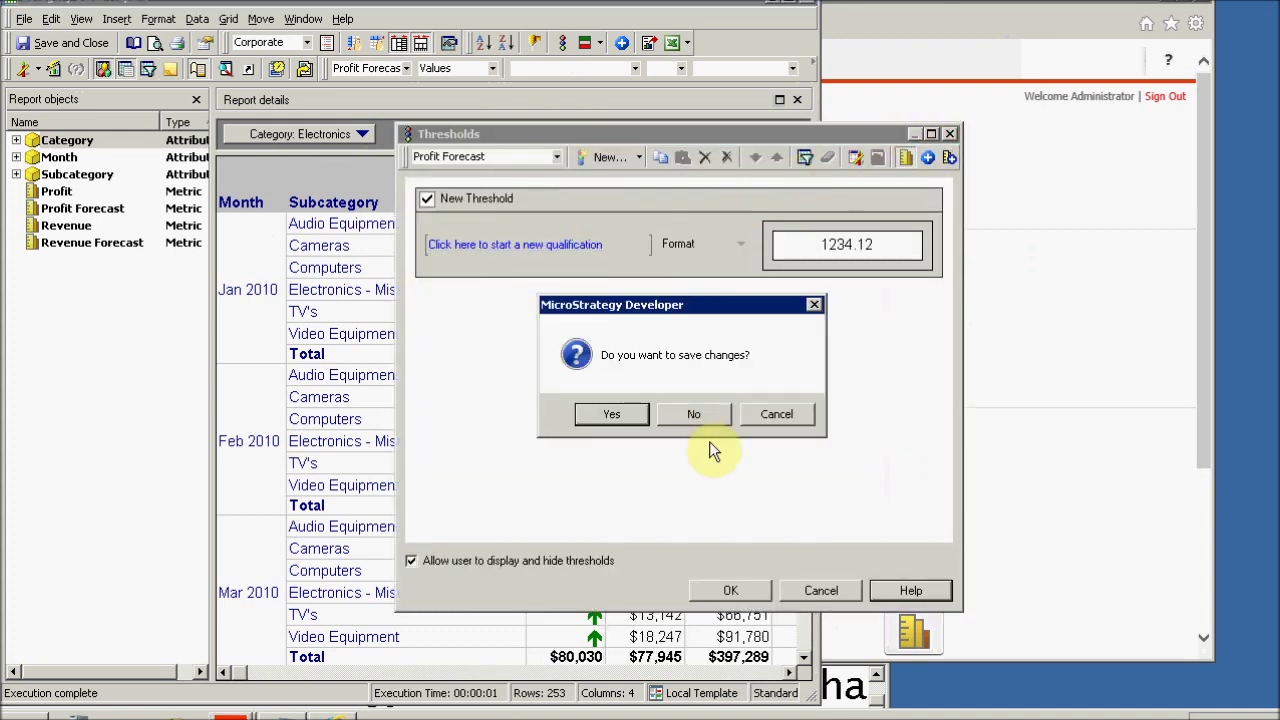
left_click(698, 413)
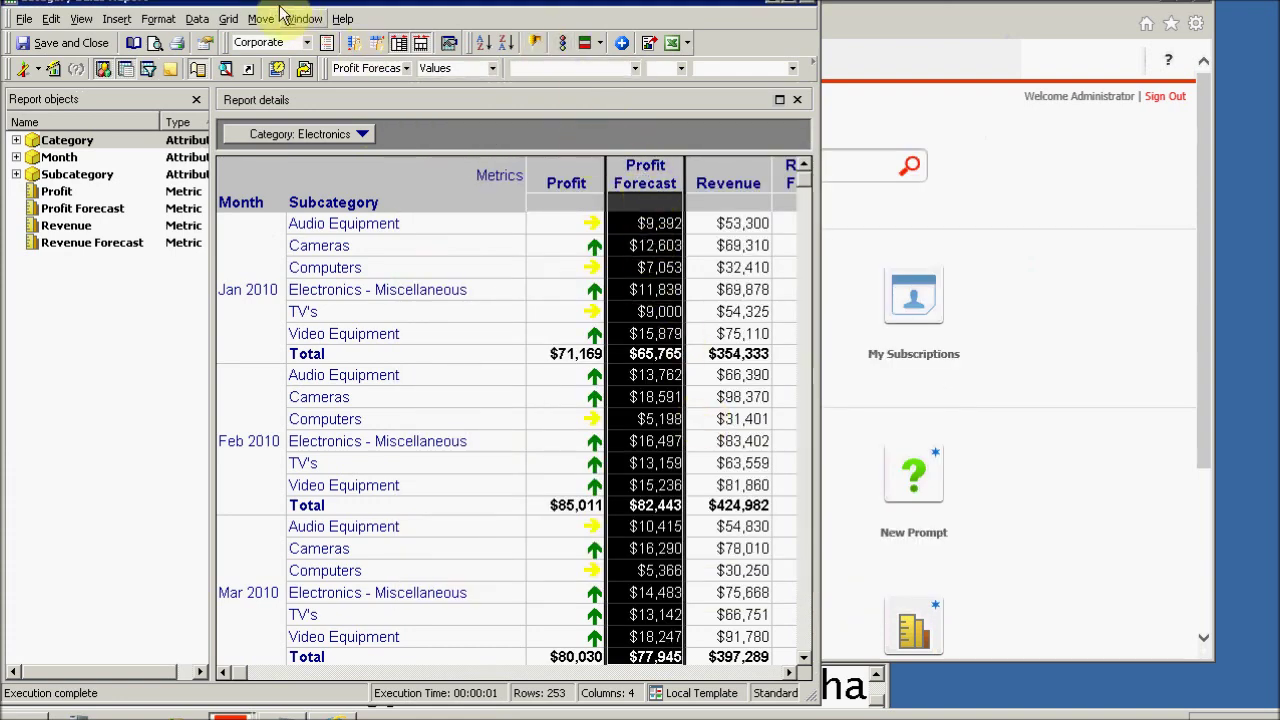
left_click(196, 20)
left_click(194, 24)
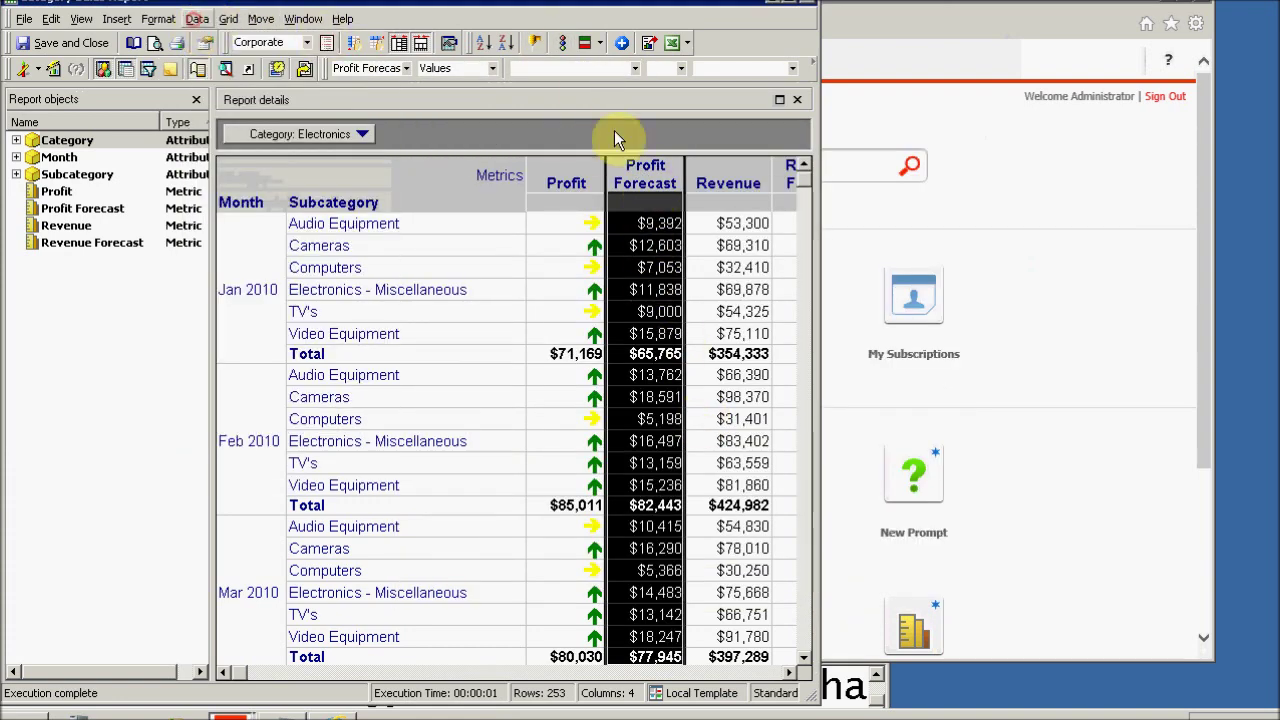
Step: Create a threshold on the Profit Forecast metric with the condition Profit Greater than 10000
right_click(636, 196)
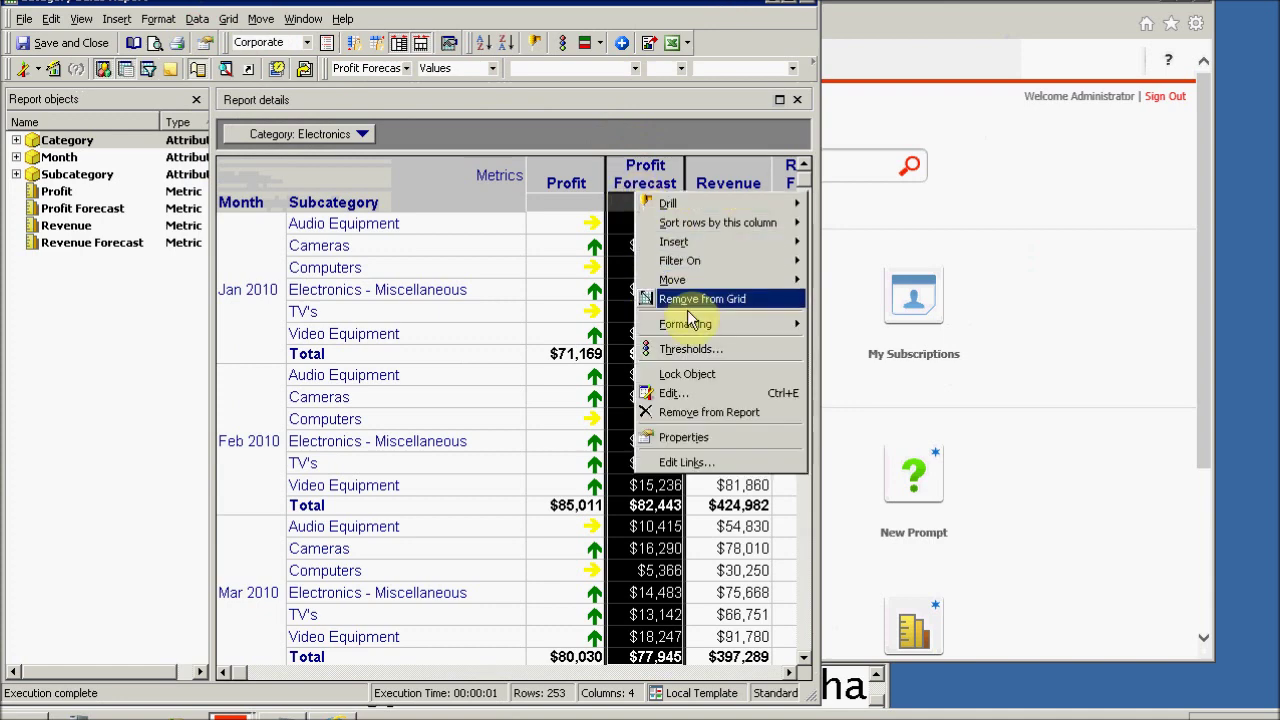
mouse_move(694, 323)
scroll(693, 320, "down", 1)
scroll(693, 320, "down", 1)
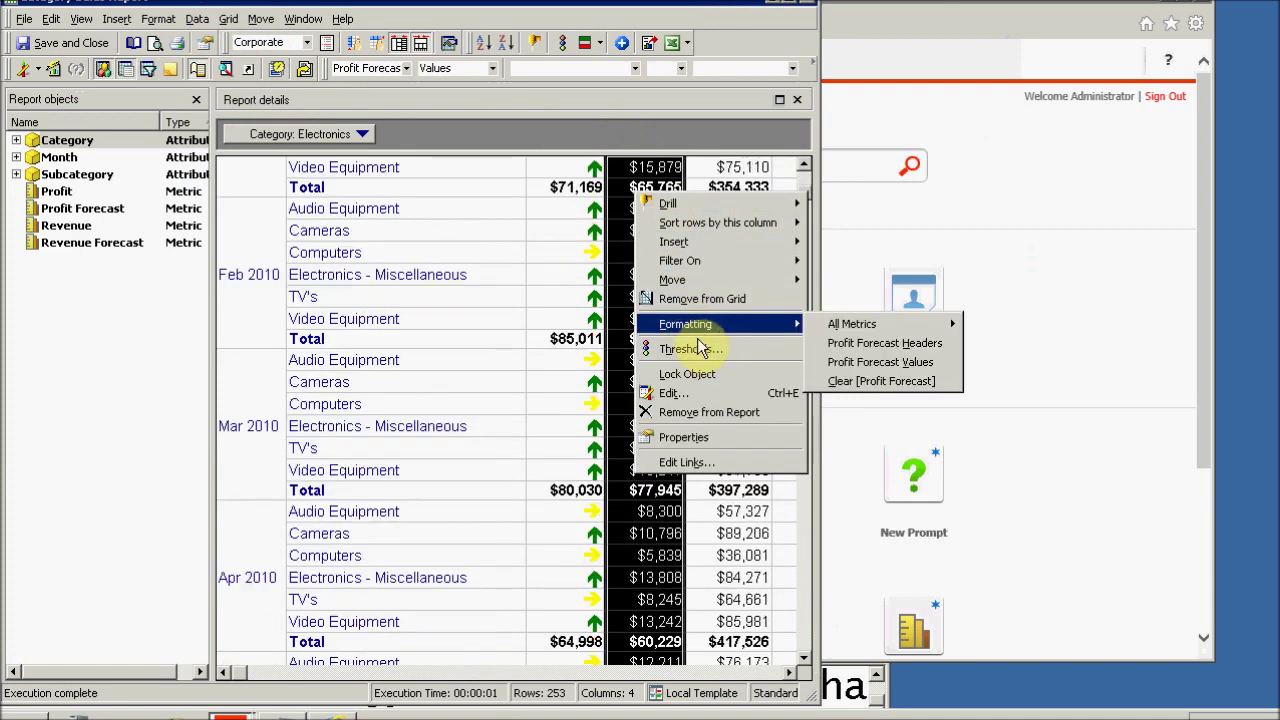
left_click(699, 352)
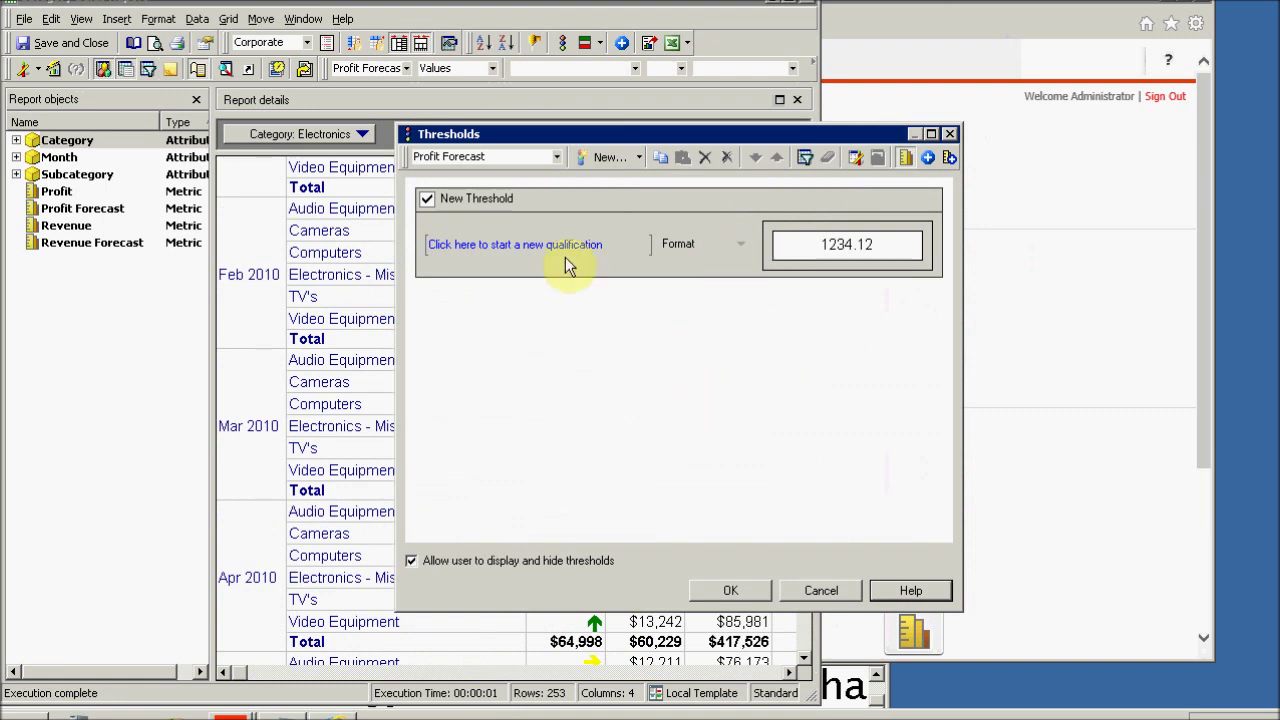
left_click(441, 249)
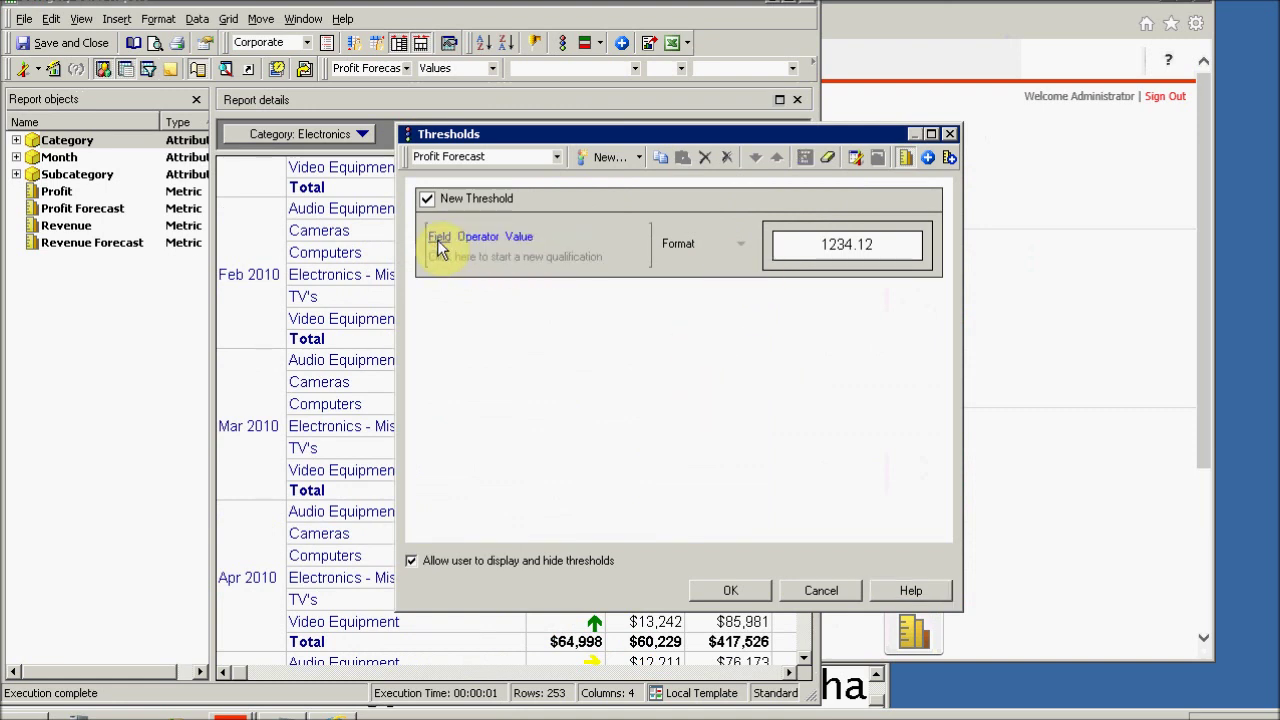
left_click(439, 238)
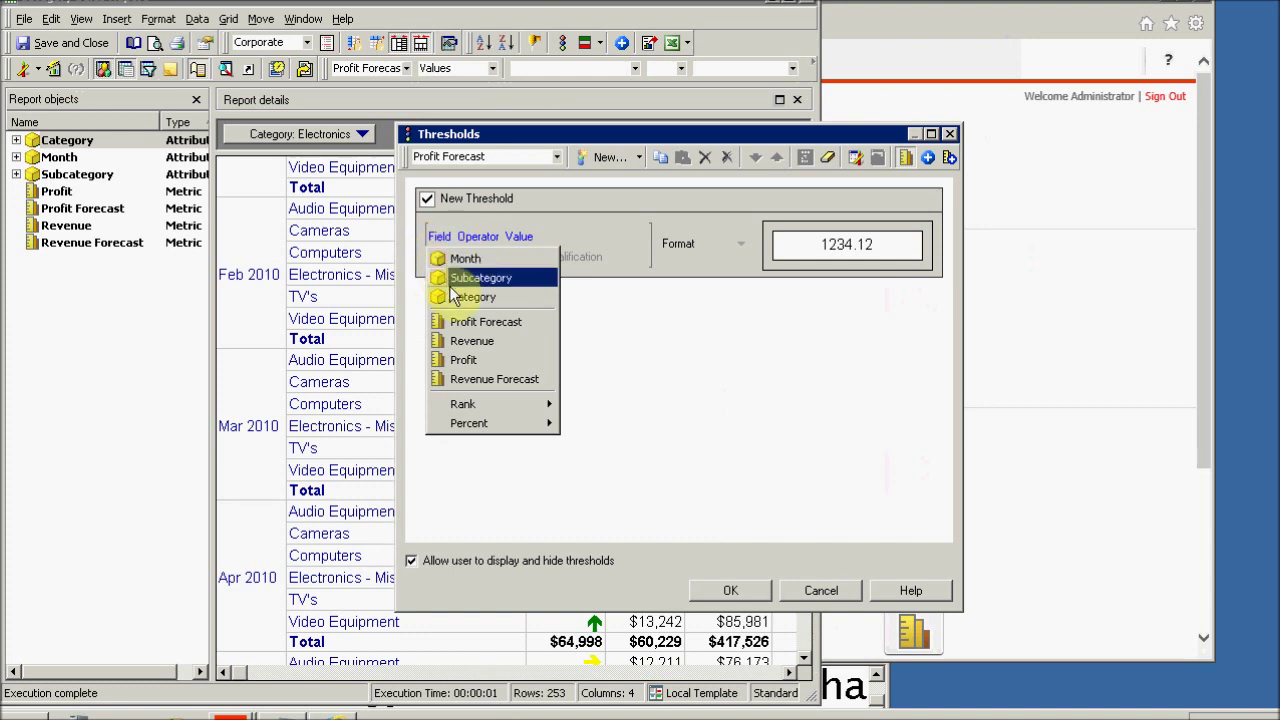
left_click(468, 361)
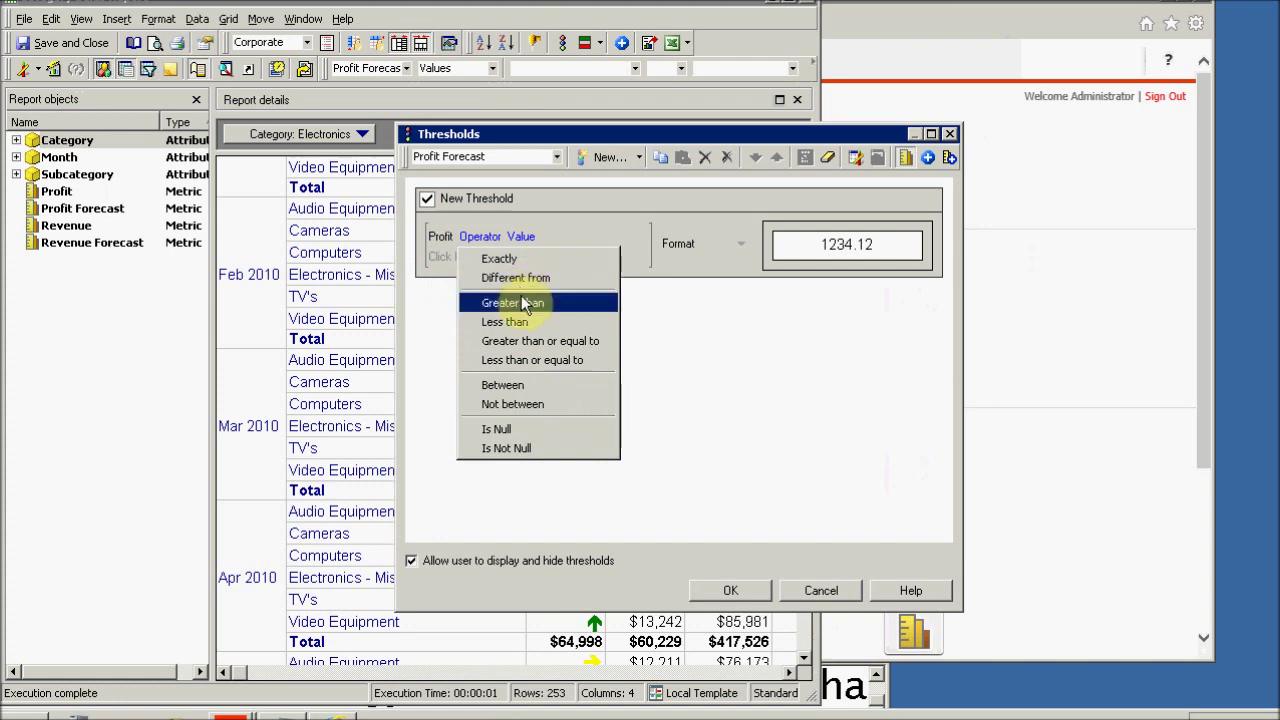
left_click(522, 301)
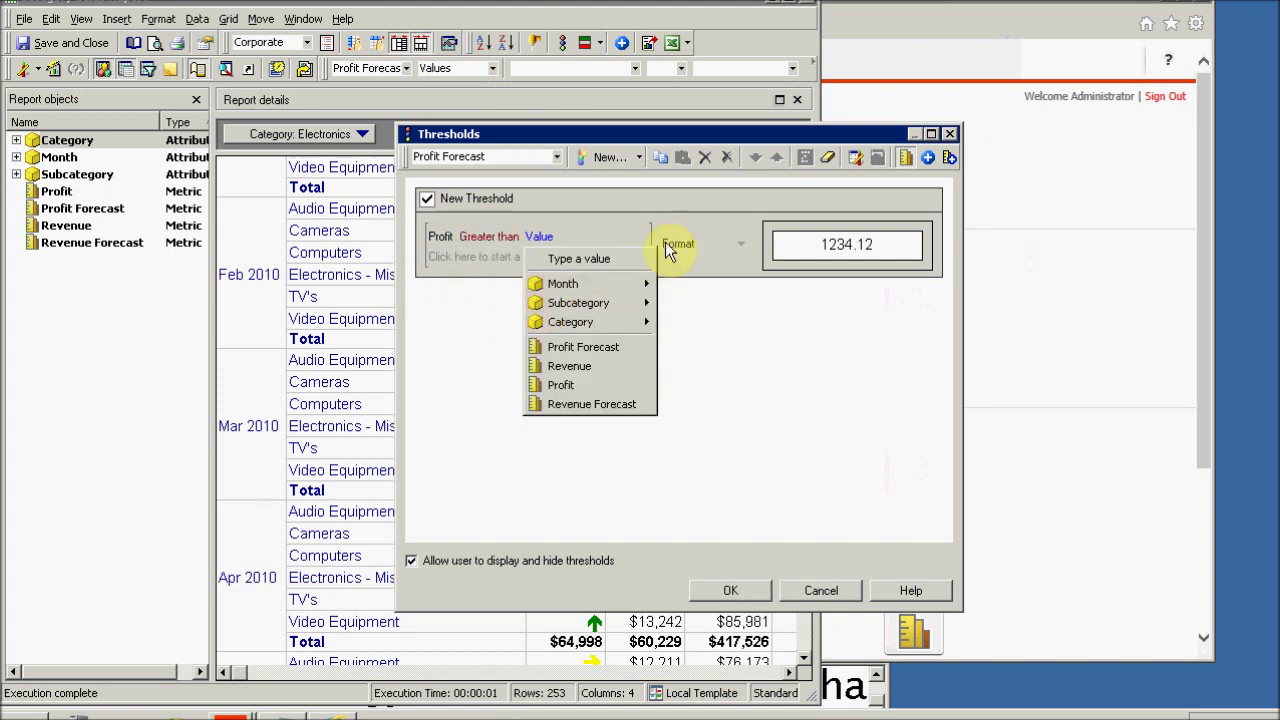
left_click(576, 258)
type("10000")
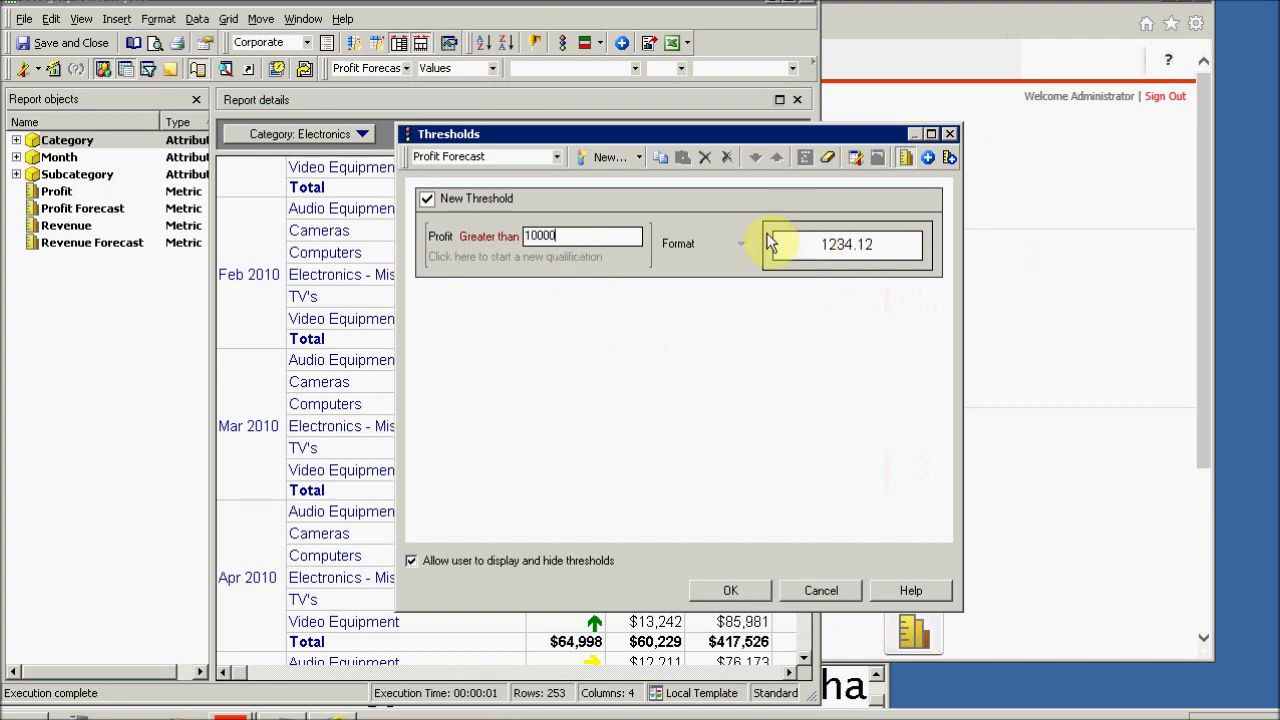
Step: Format the Profit Forecast threshold with a solid bright green background and apply it to the report
left_click(800, 242)
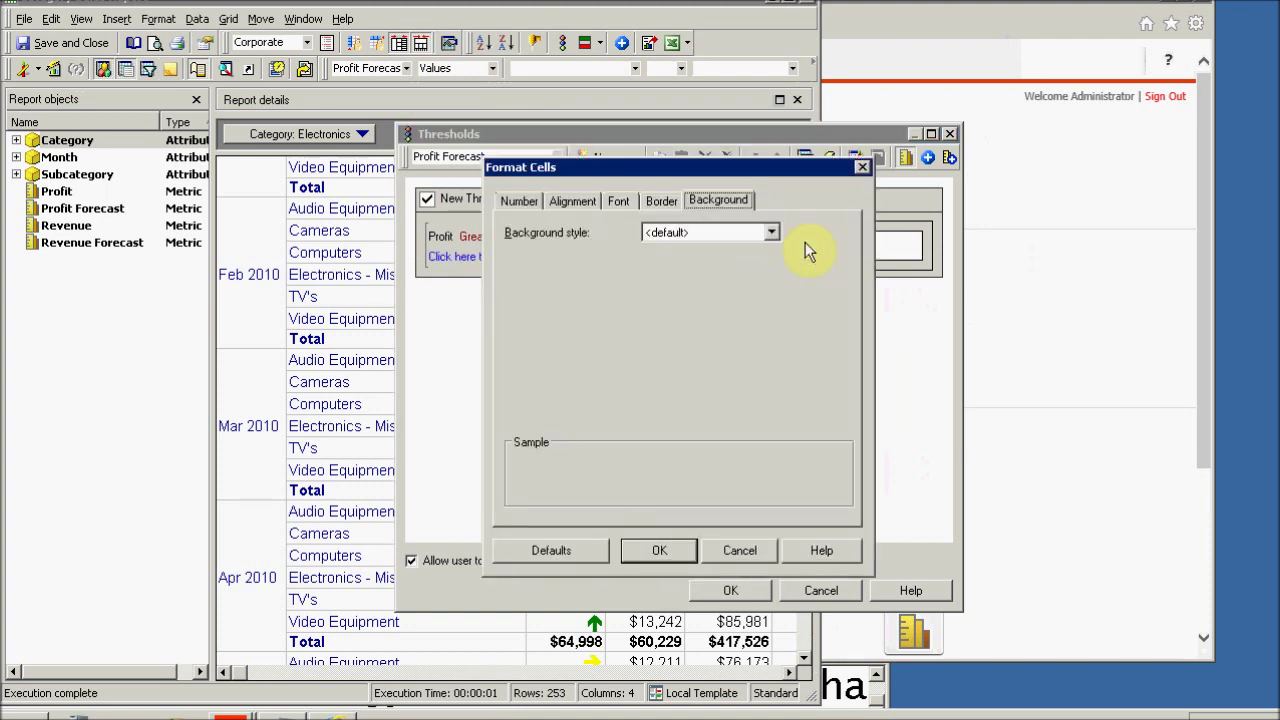
left_click(752, 232)
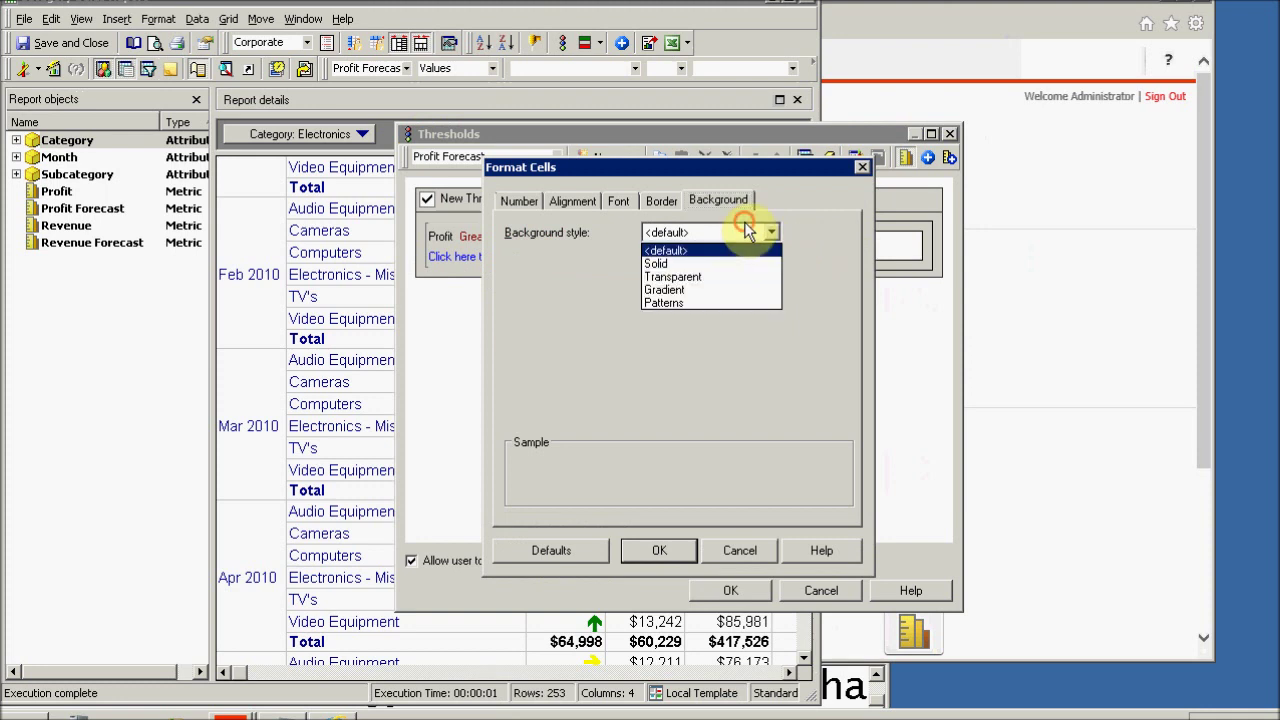
left_click(662, 264)
left_click(659, 262)
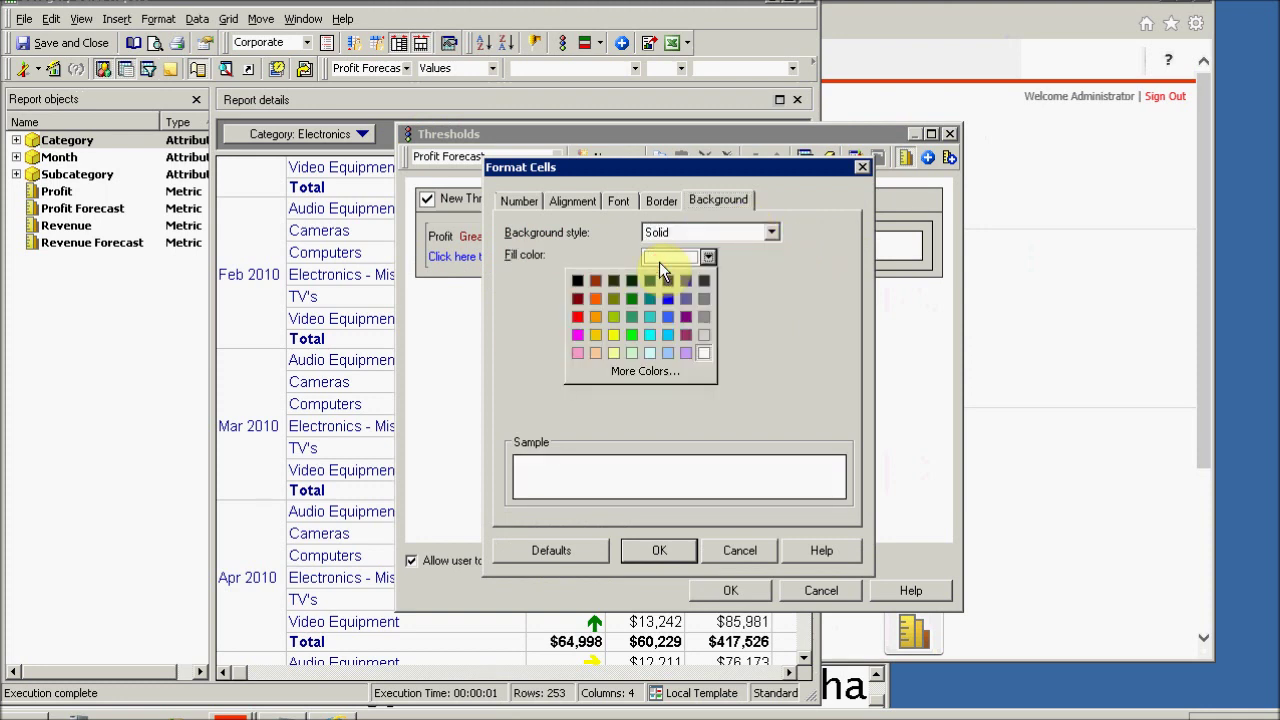
left_click(631, 336)
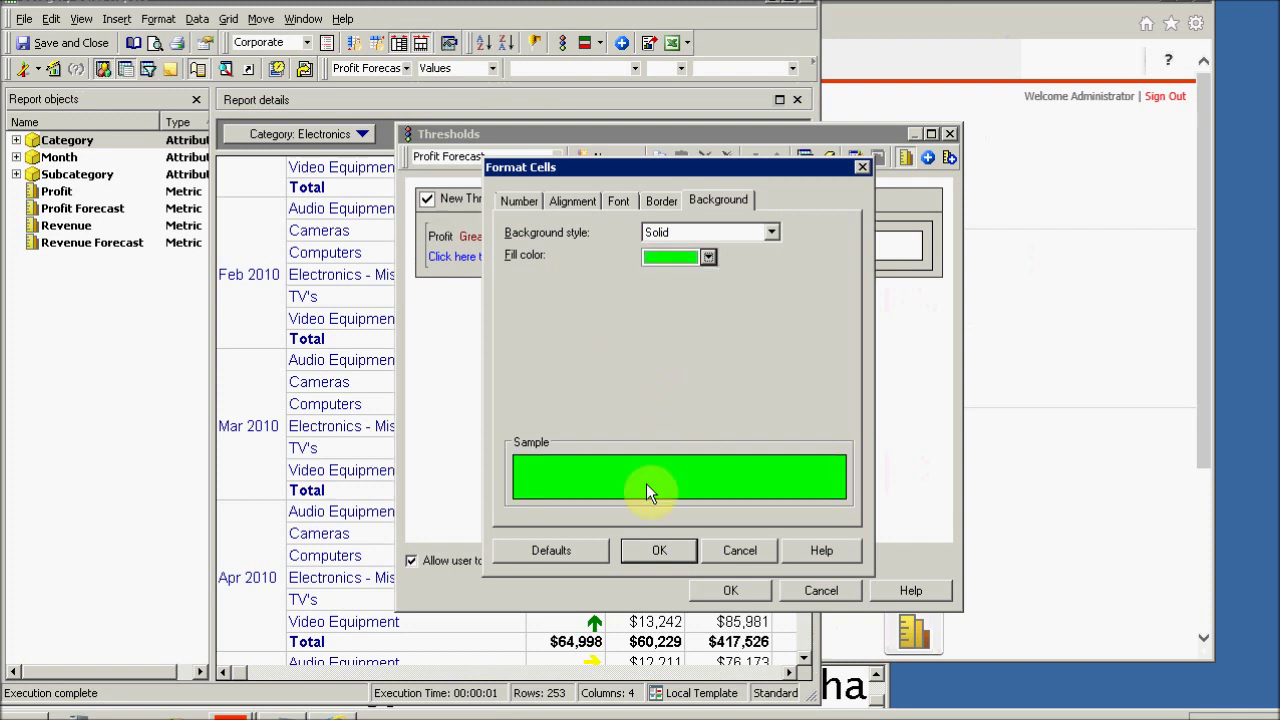
left_click(661, 552)
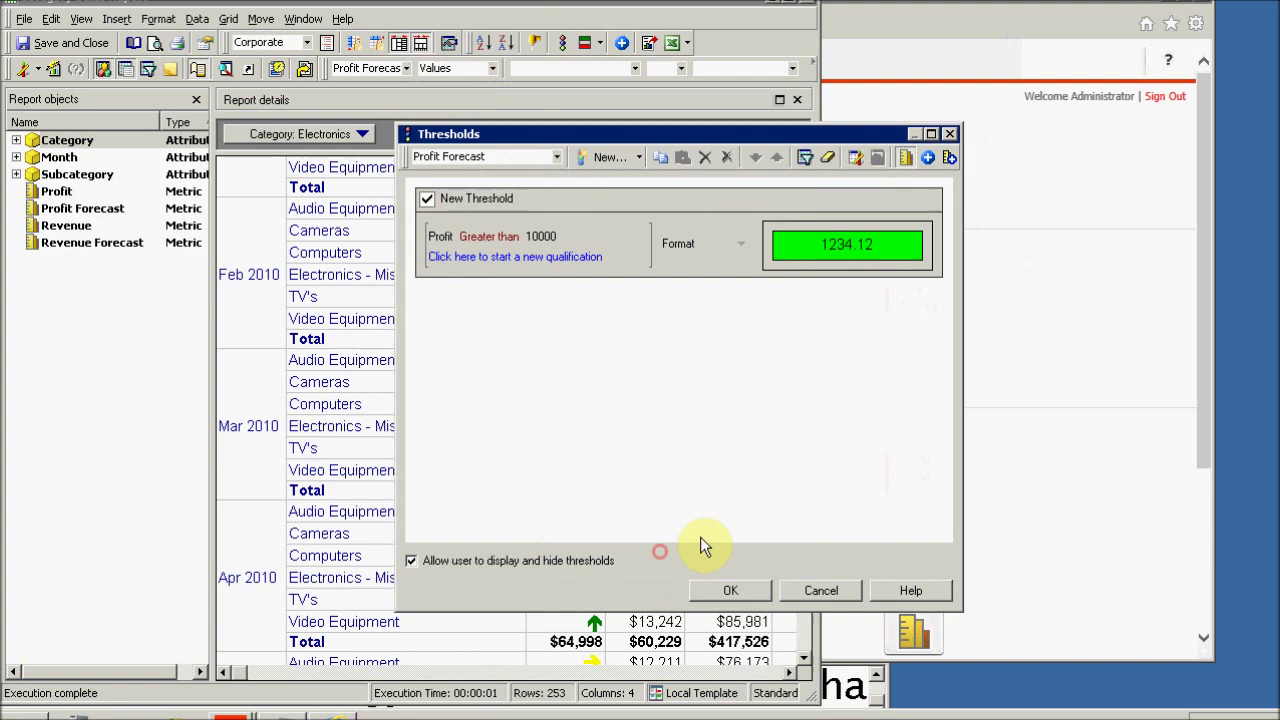
left_click(733, 590)
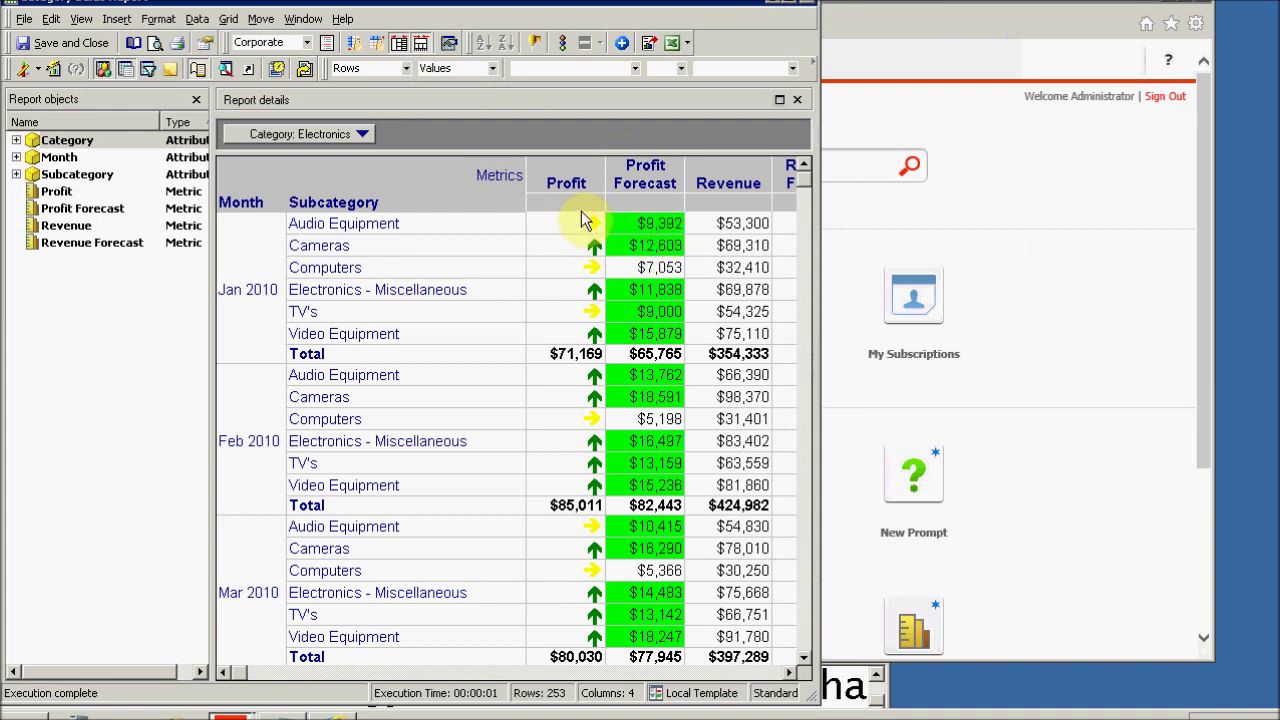
Step: Create a threshold on the Revenue metric with the condition Revenue Greater than 10000
left_click(716, 185)
right_click(716, 185)
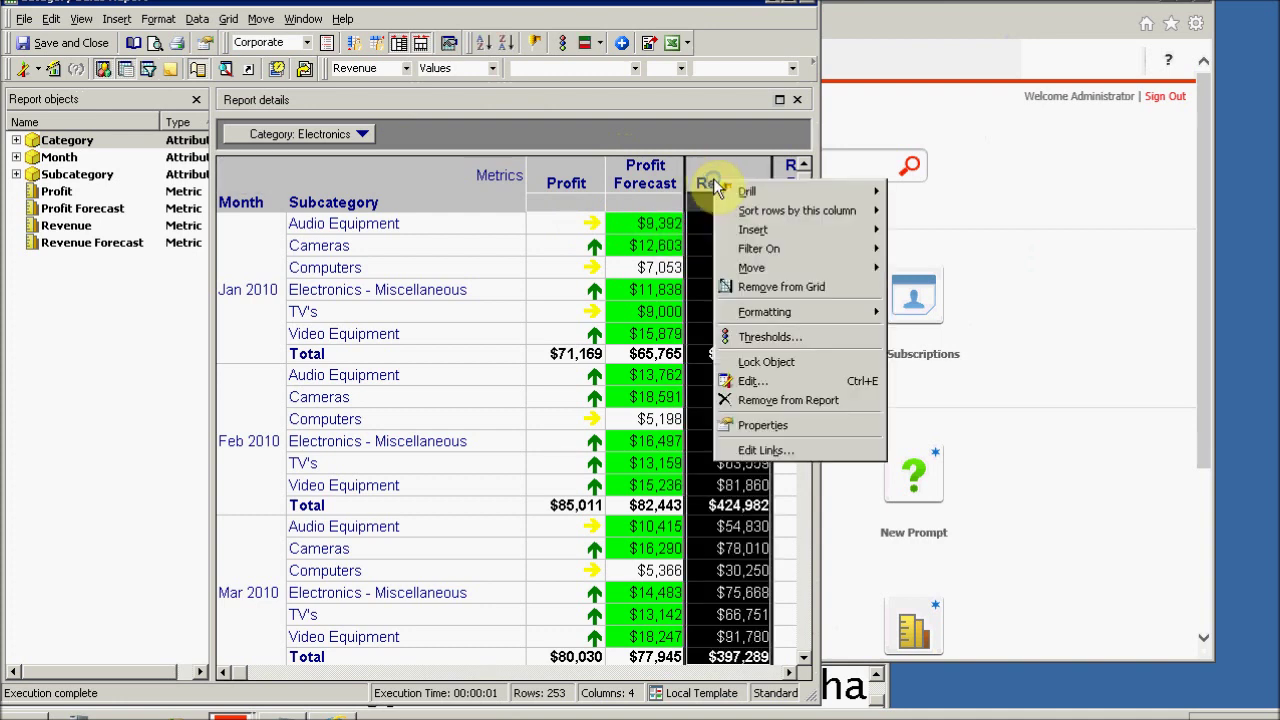
left_click(767, 338)
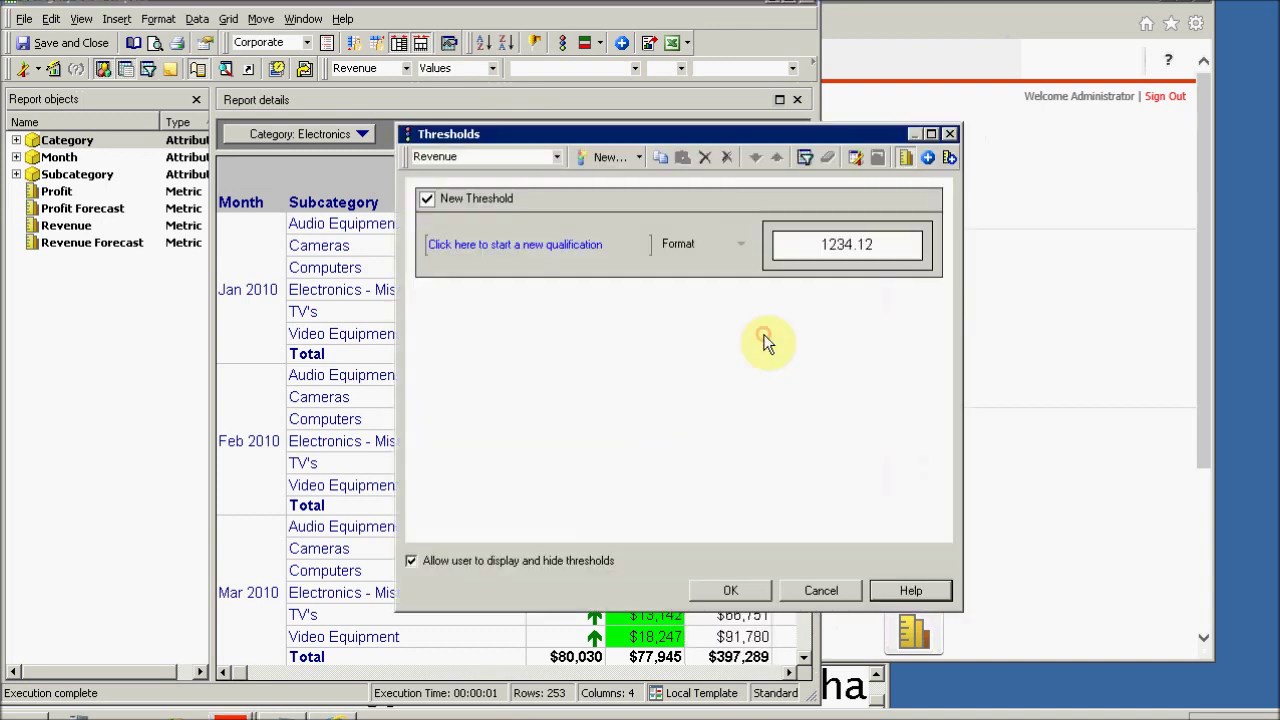
left_click(438, 244)
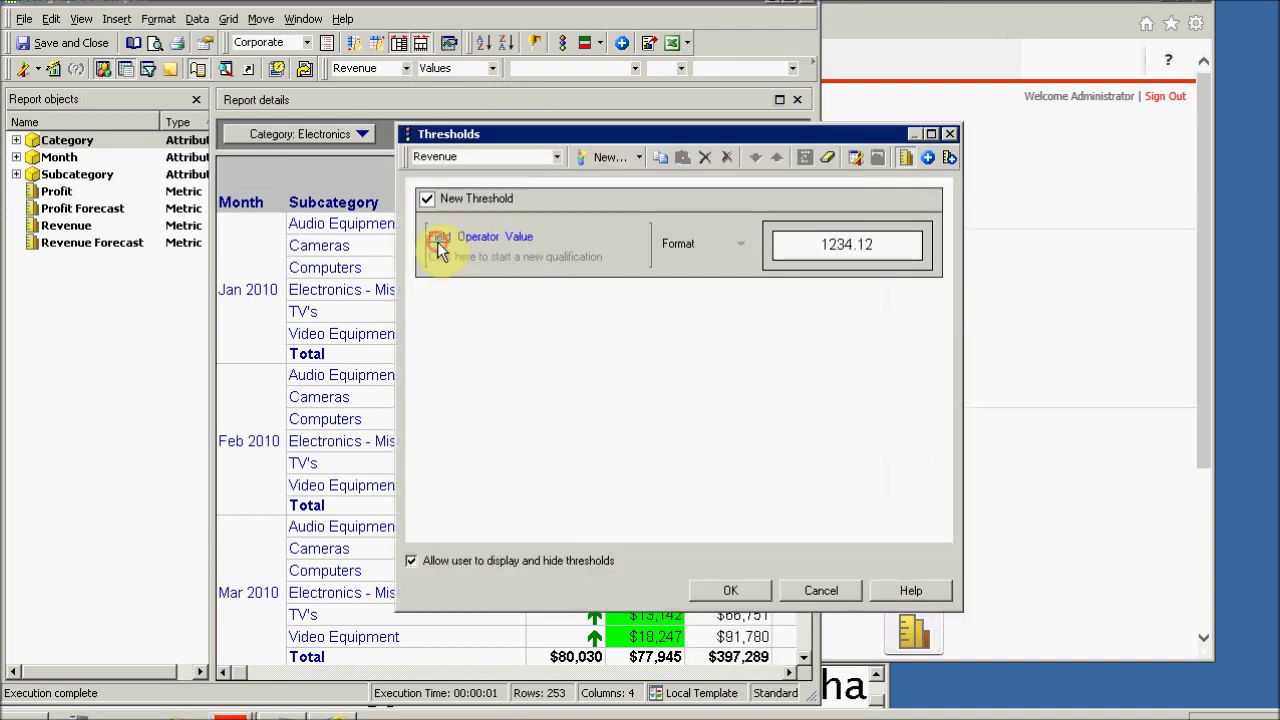
left_click(437, 238)
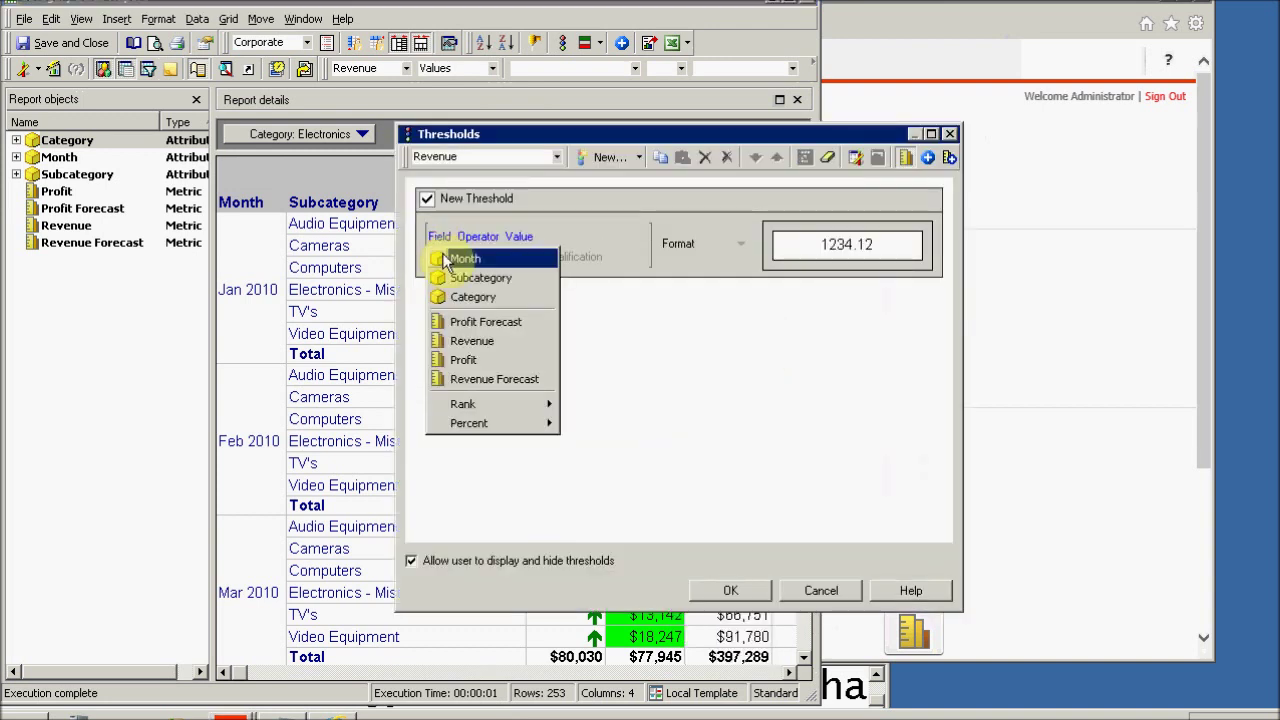
left_click(474, 342)
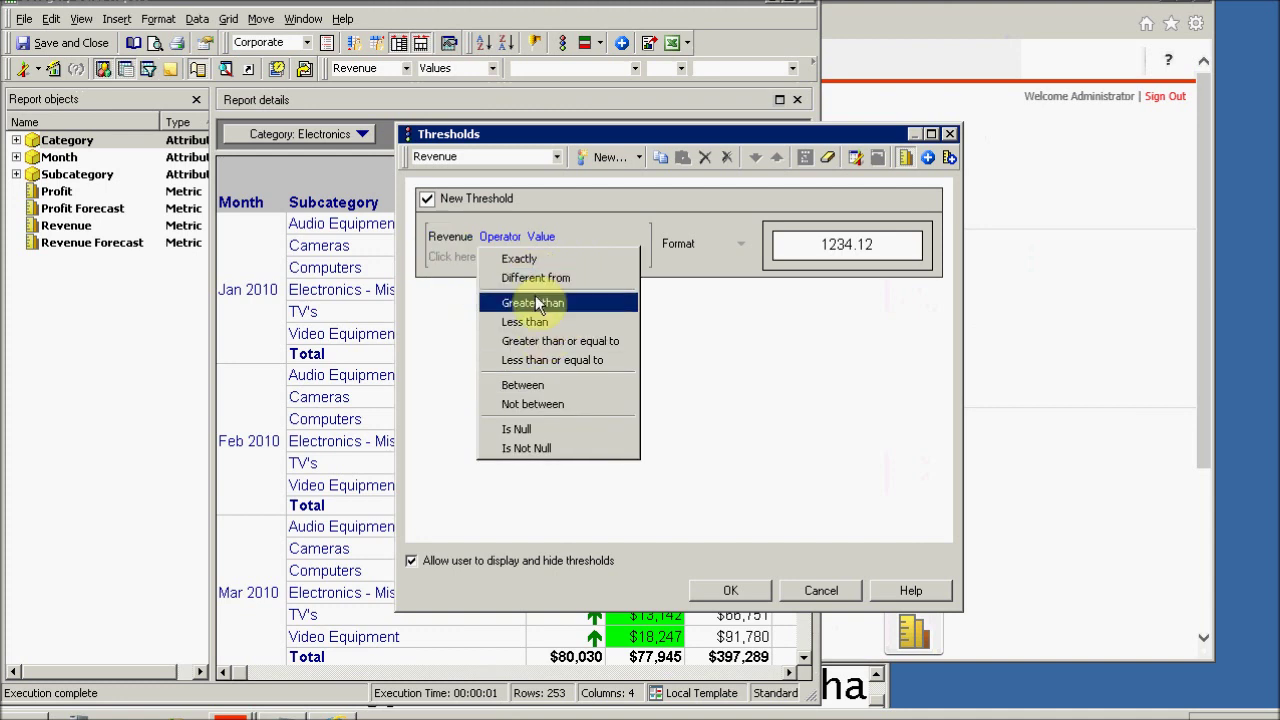
left_click(537, 306)
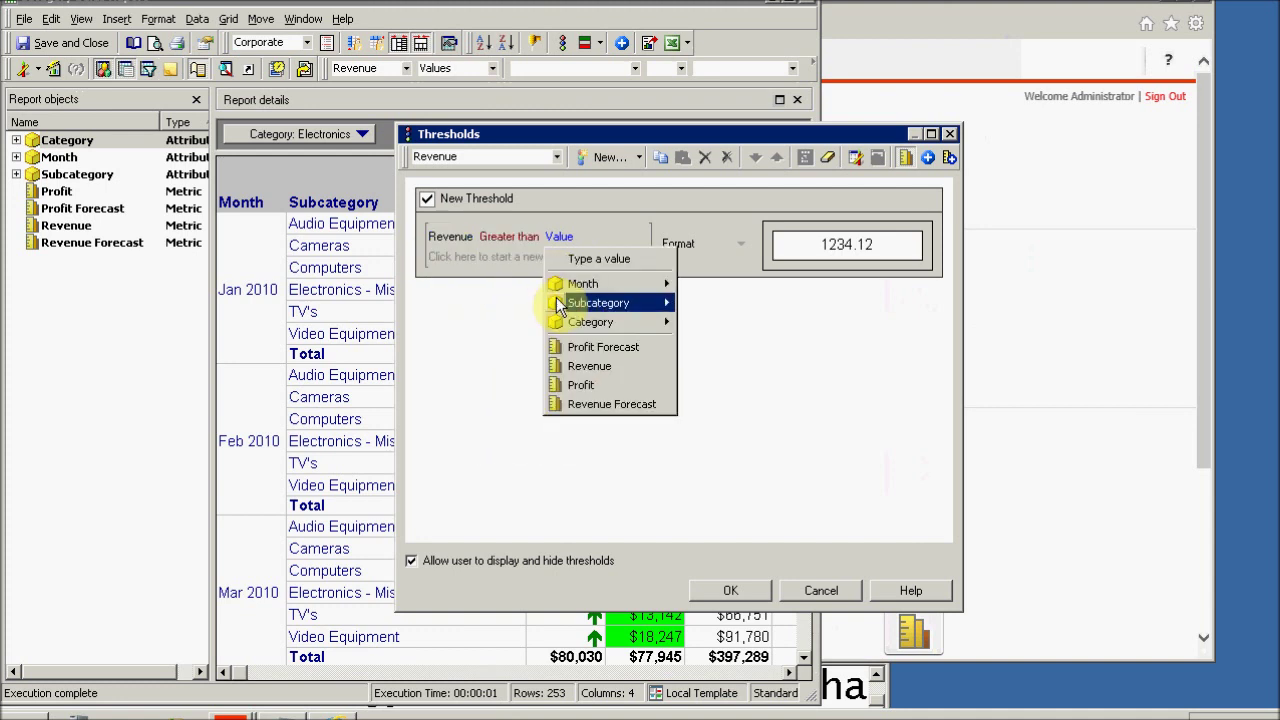
left_click(612, 262)
type("10000")
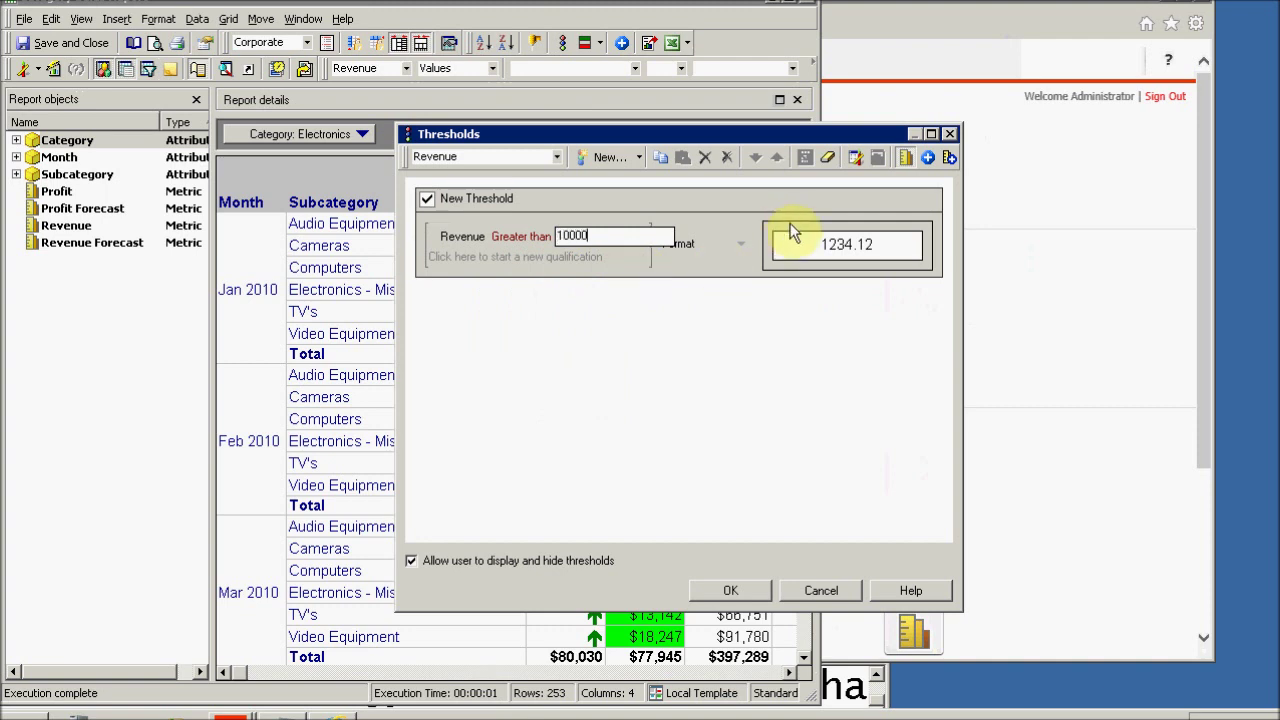
Step: Give the Revenue threshold's cell format a solid light purple background
left_click(802, 245)
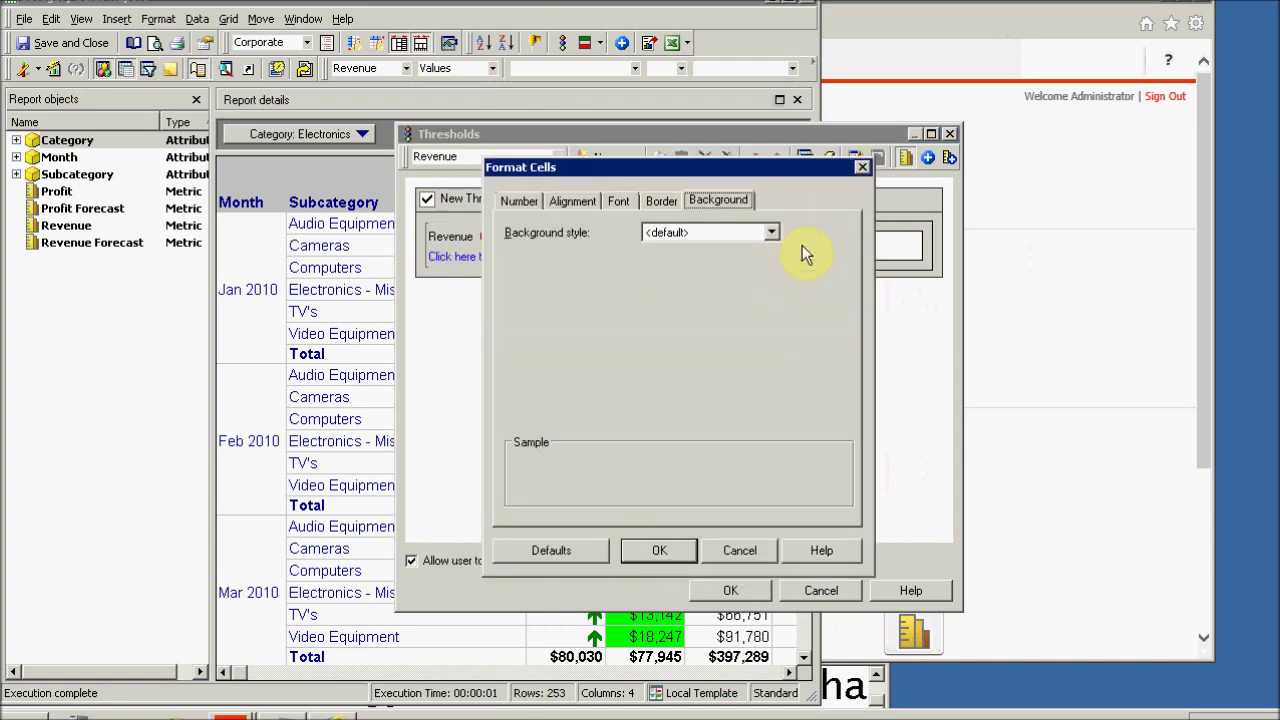
left_click(697, 234)
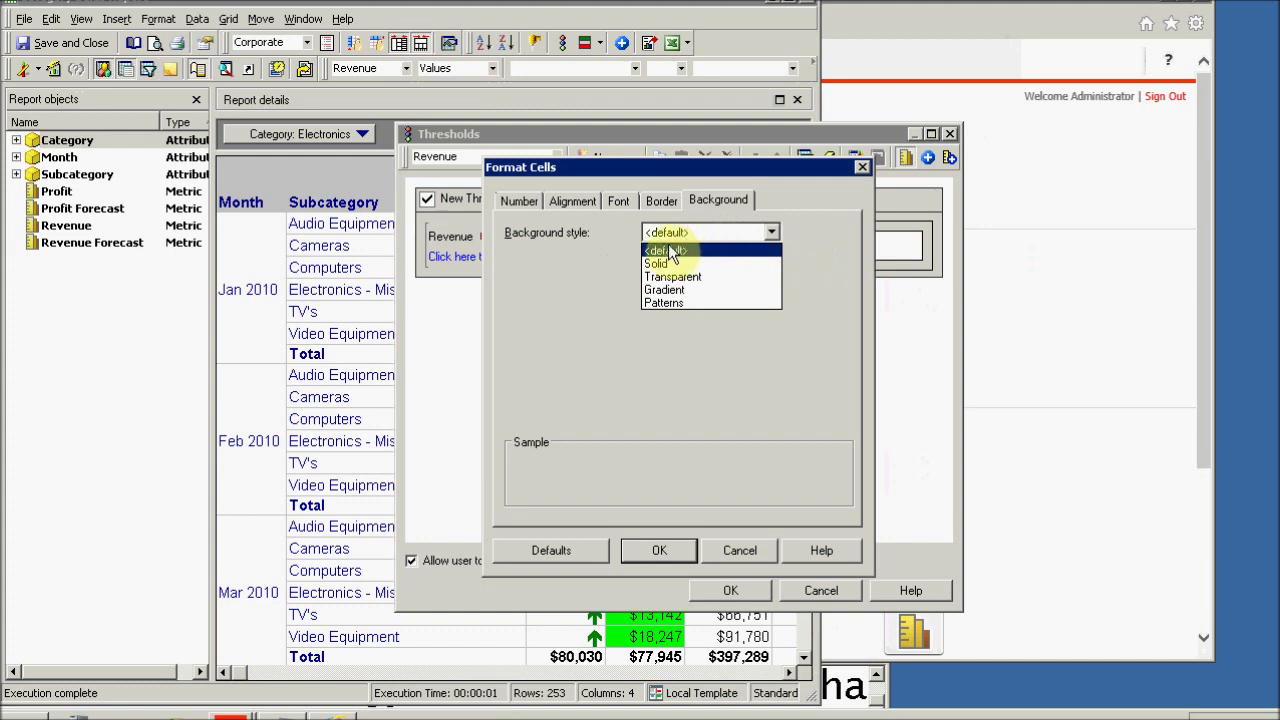
left_click(662, 264)
left_click(677, 260)
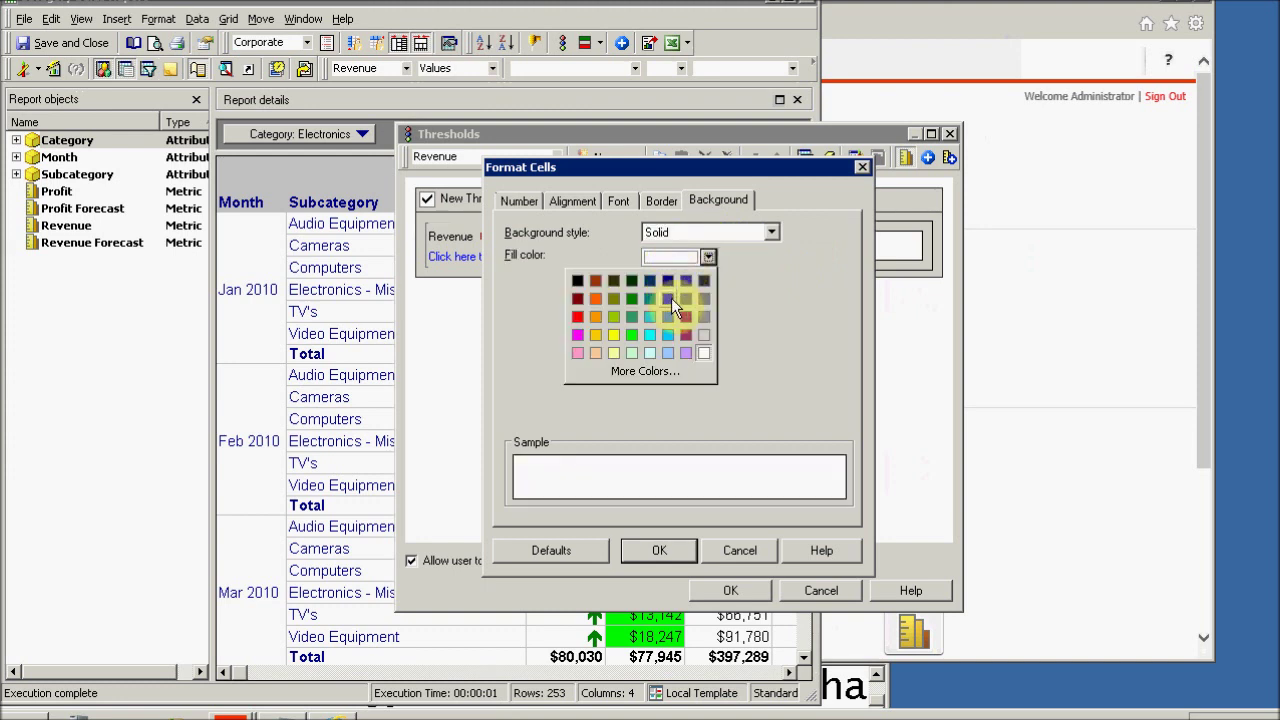
left_click(688, 350)
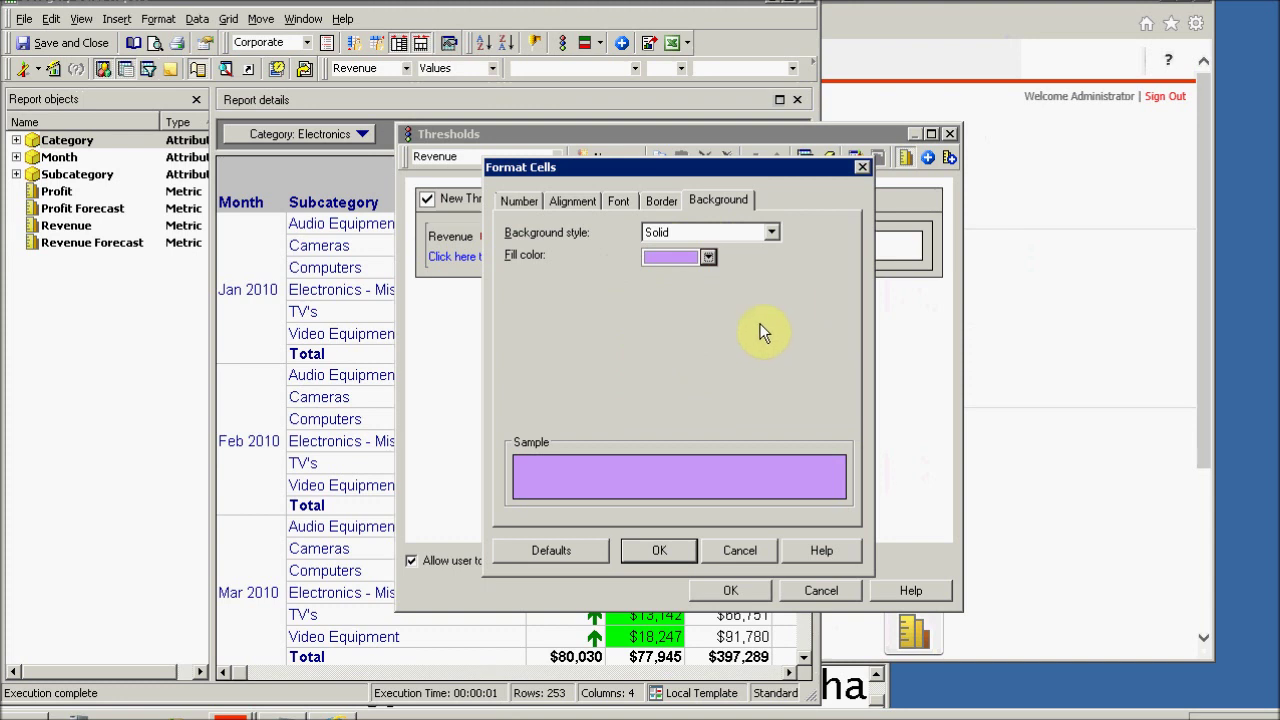
Step: Set the Revenue threshold's font color to reddish-brown and accept the cell format
left_click(619, 199)
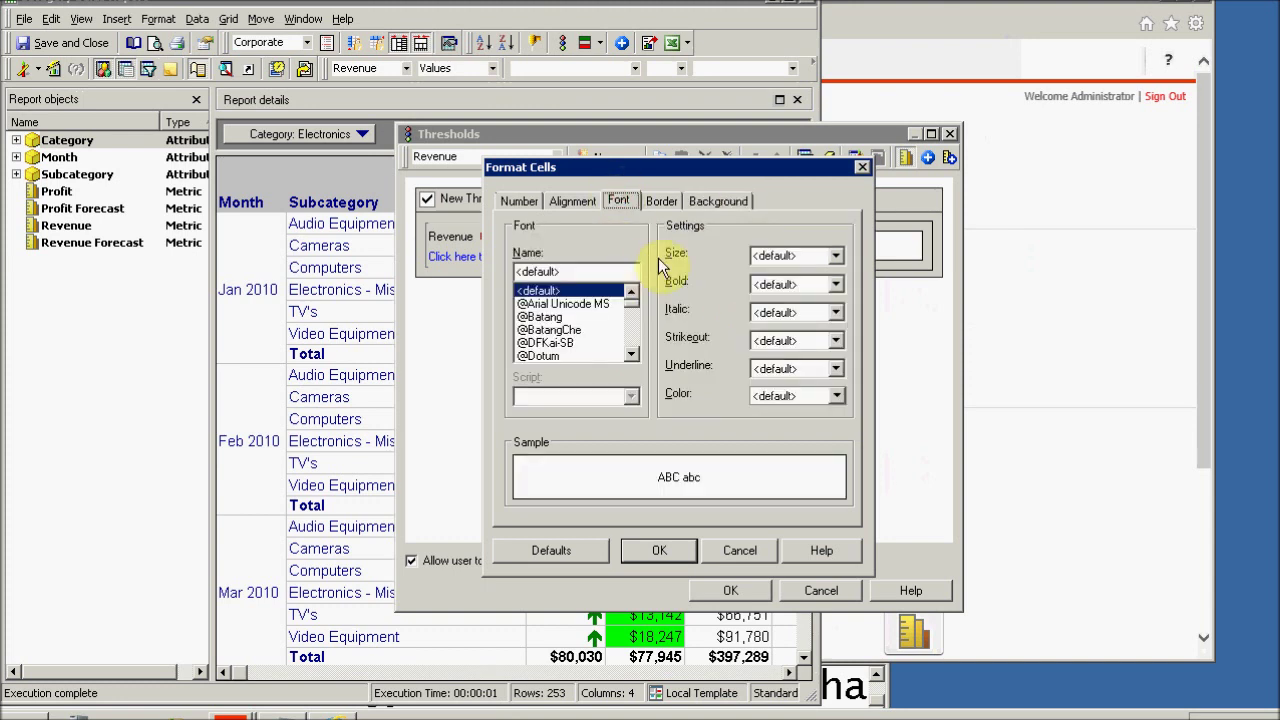
left_click(779, 393)
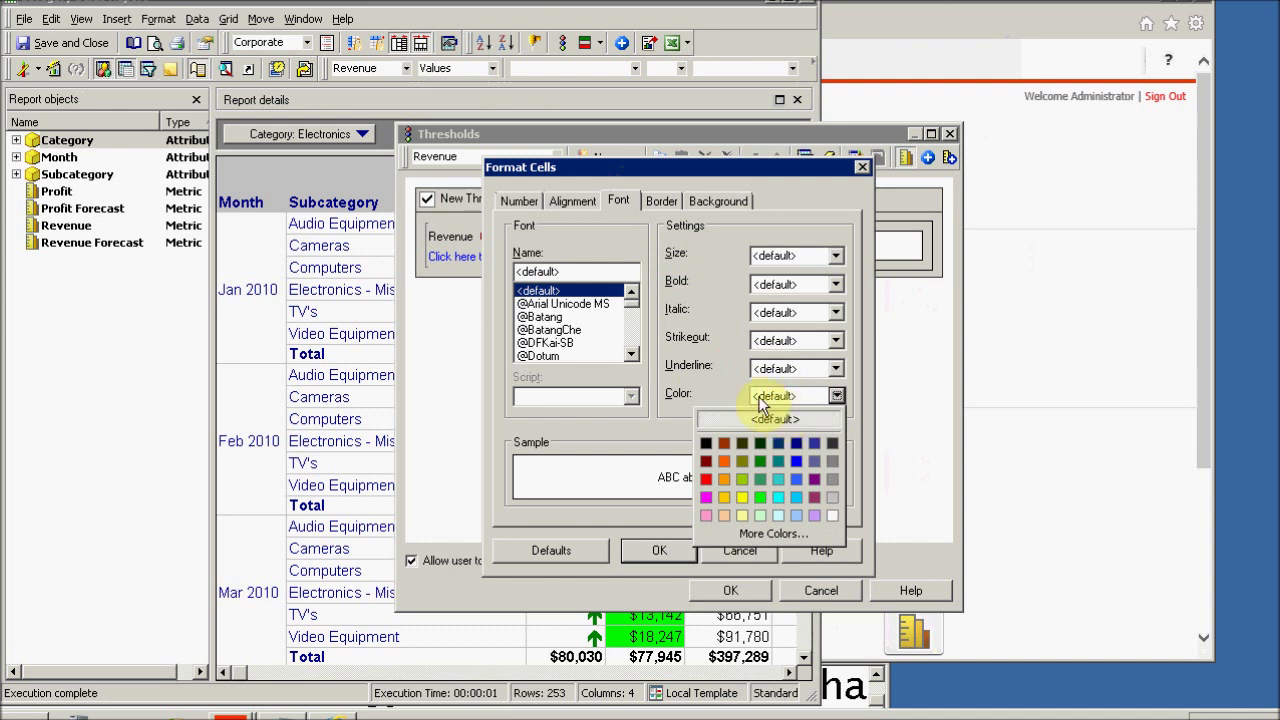
left_click(723, 442)
left_click(668, 550)
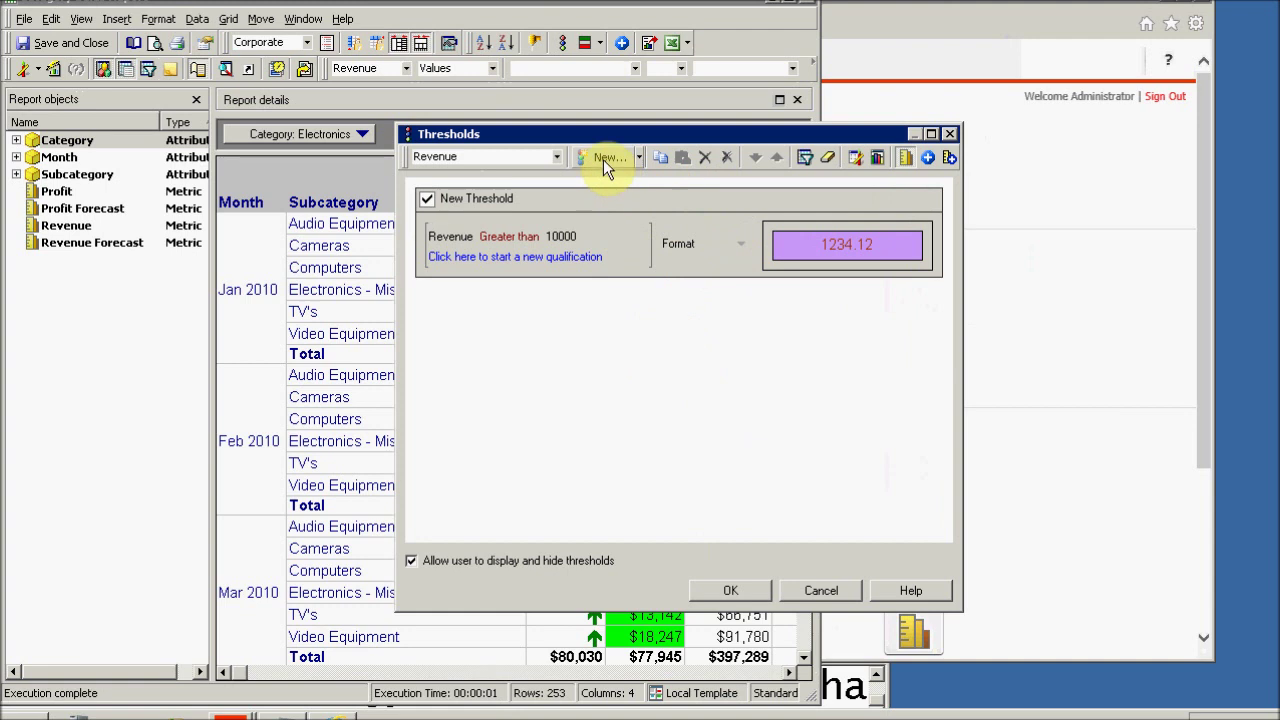
Step: Duplicate the Revenue threshold and set the copy's operator to Less than or equal to
left_click(661, 158)
left_click(683, 157)
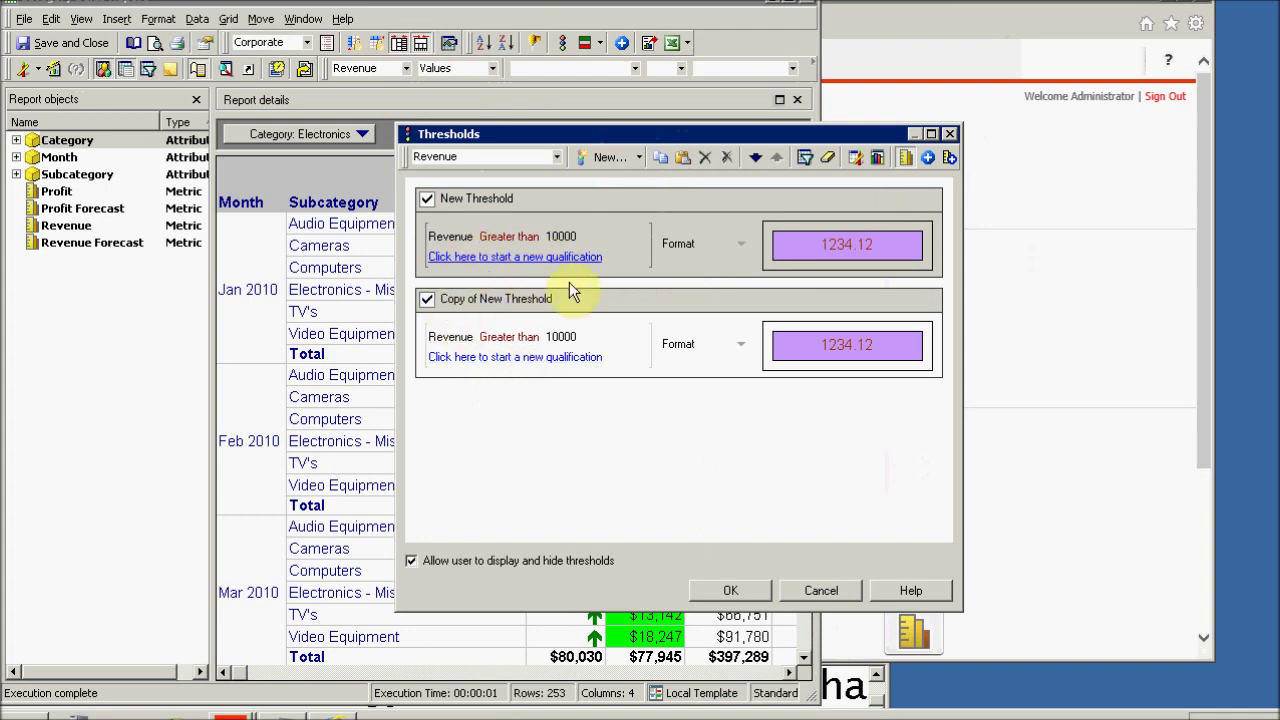
left_click(498, 340)
left_click(578, 462)
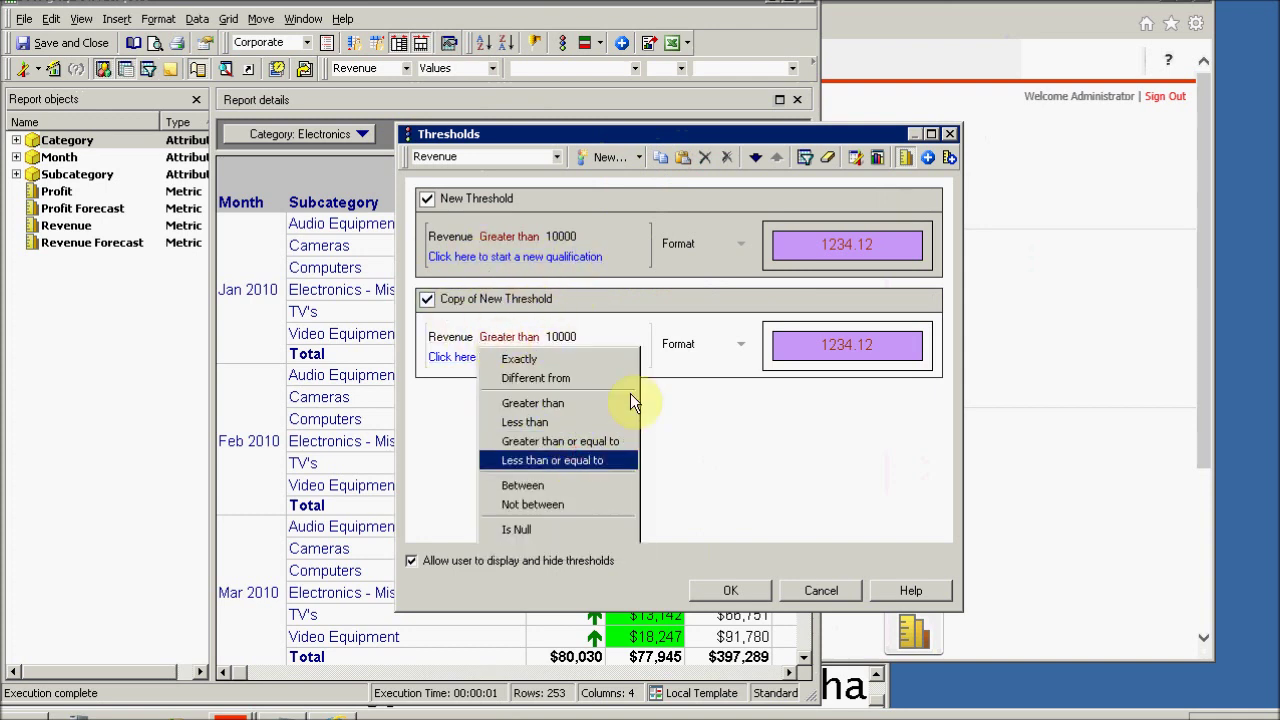
Step: Reset the copied threshold's font color and background style to default
left_click(798, 347)
left_click(821, 393)
left_click(783, 418)
left_click(715, 200)
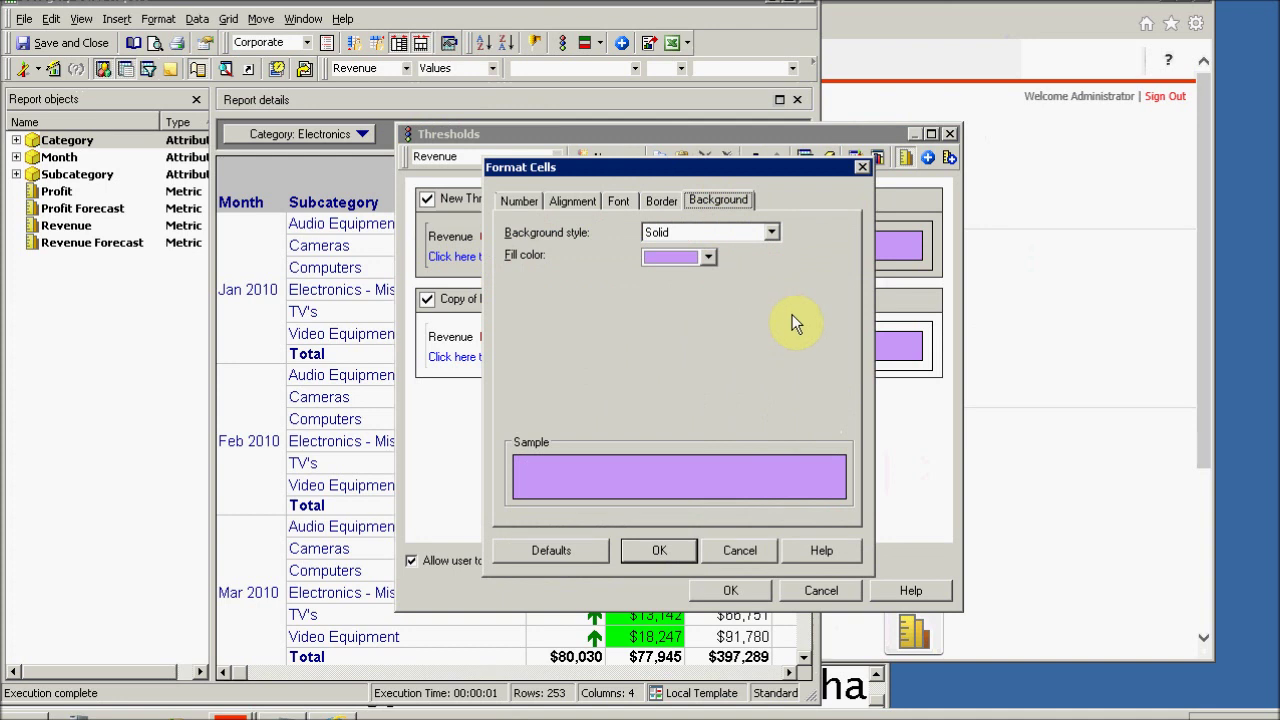
left_click(719, 238)
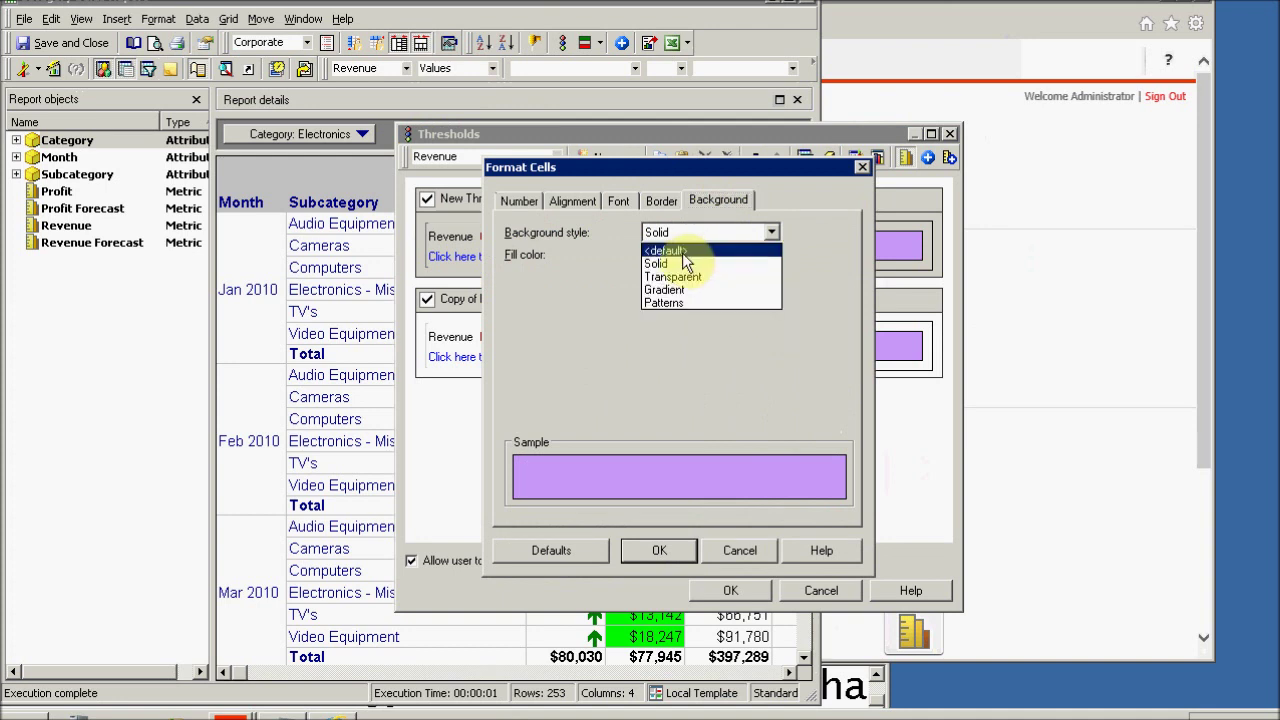
left_click(680, 241)
left_click(687, 257)
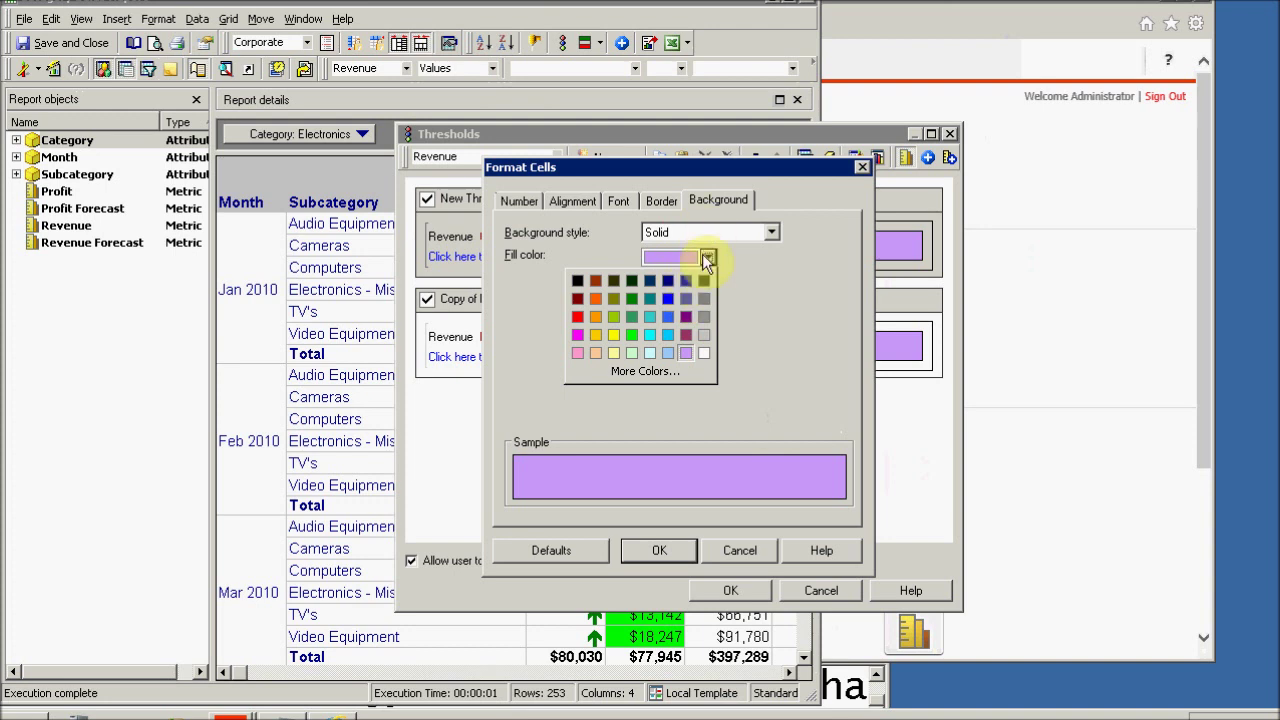
left_click(702, 349)
left_click(696, 235)
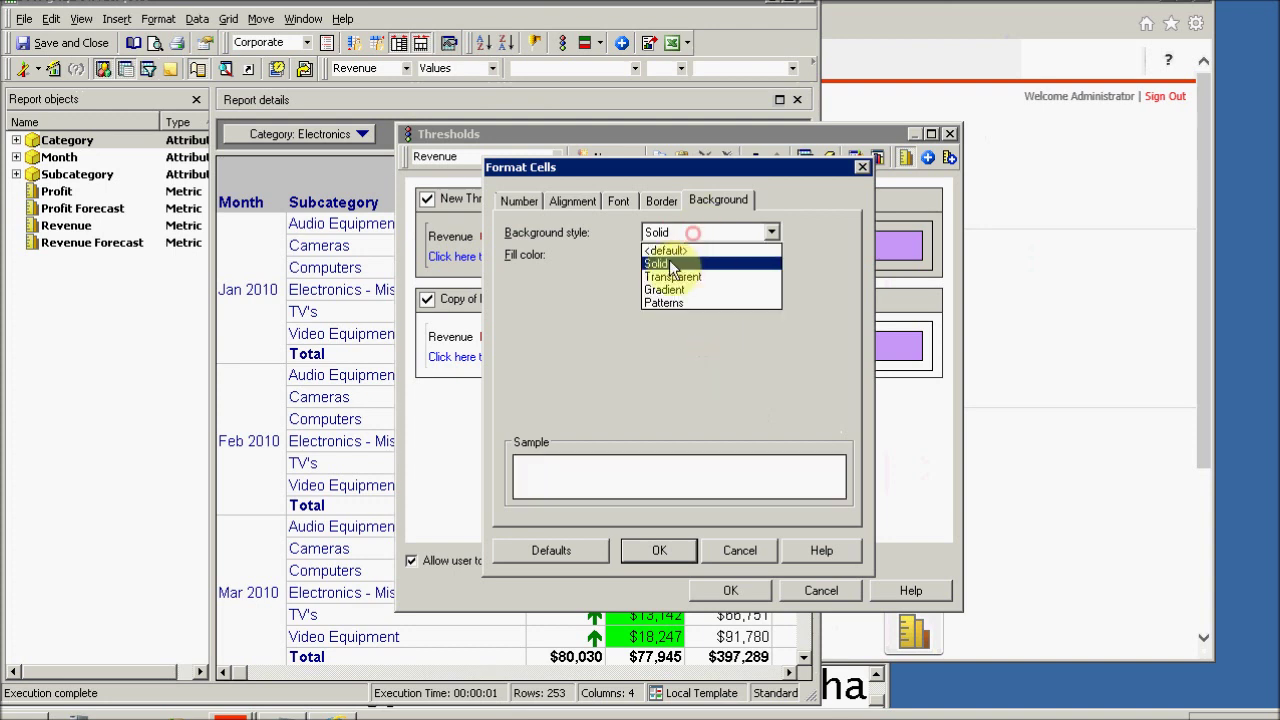
left_click(664, 252)
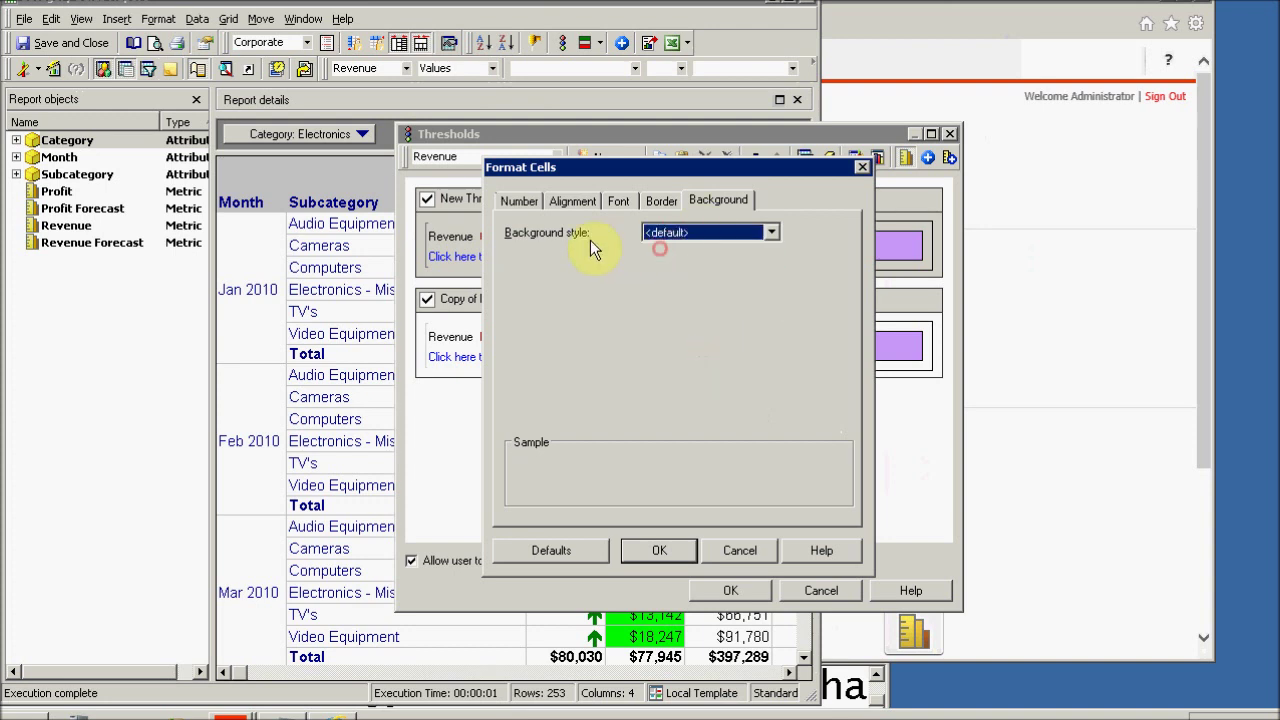
left_click(659, 550)
Step: Switch the copied threshold's format to the black square Quick Symbol and apply the Revenue thresholds to the report
left_click(729, 344)
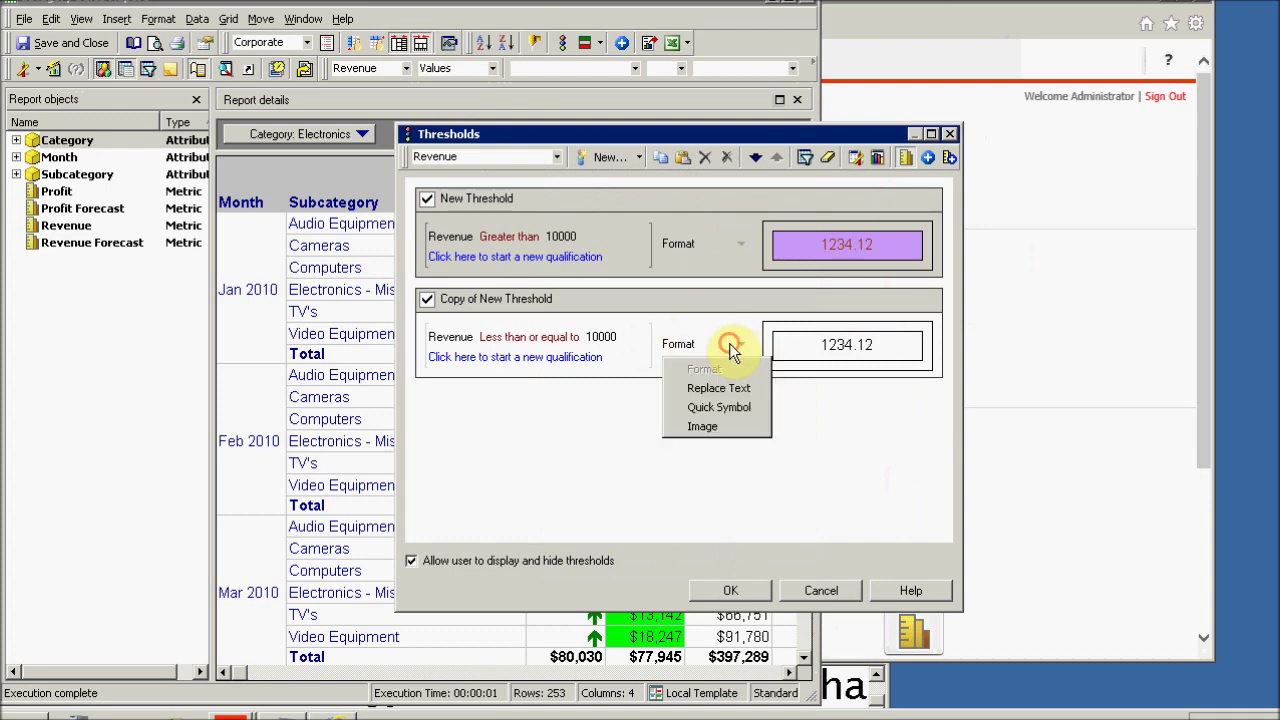
left_click(722, 407)
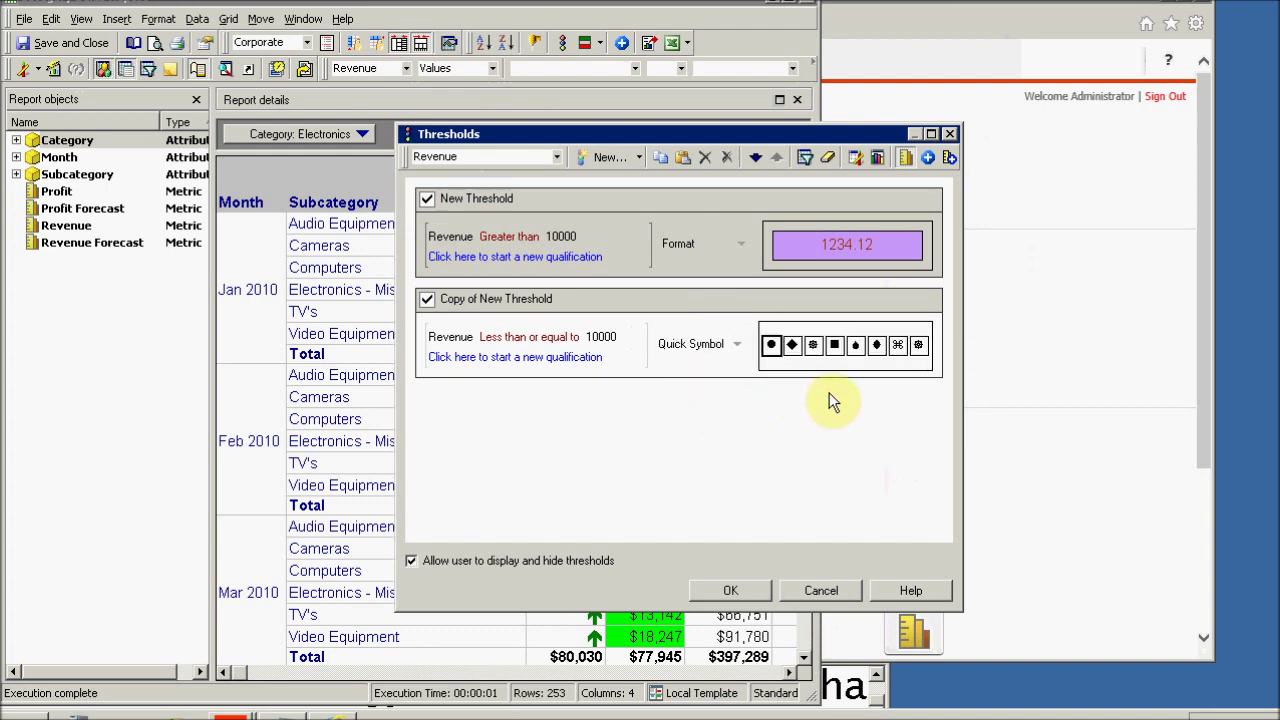
left_click(832, 350)
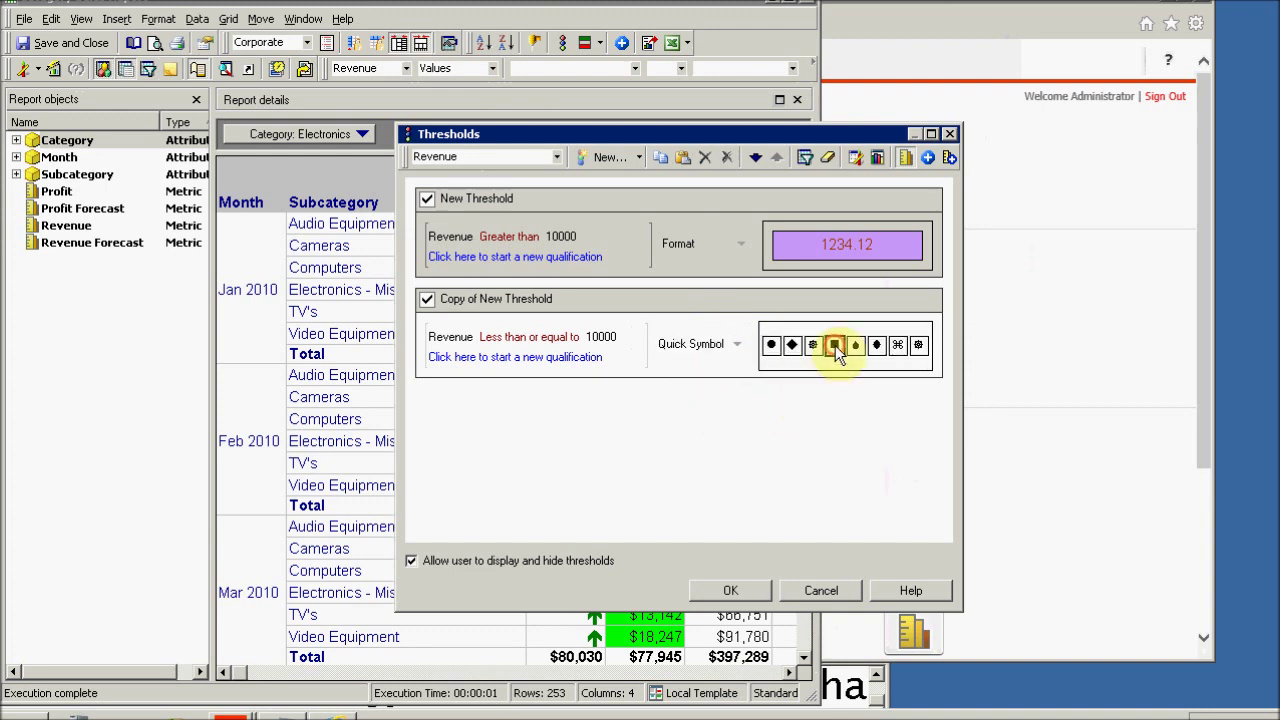
left_click(748, 590)
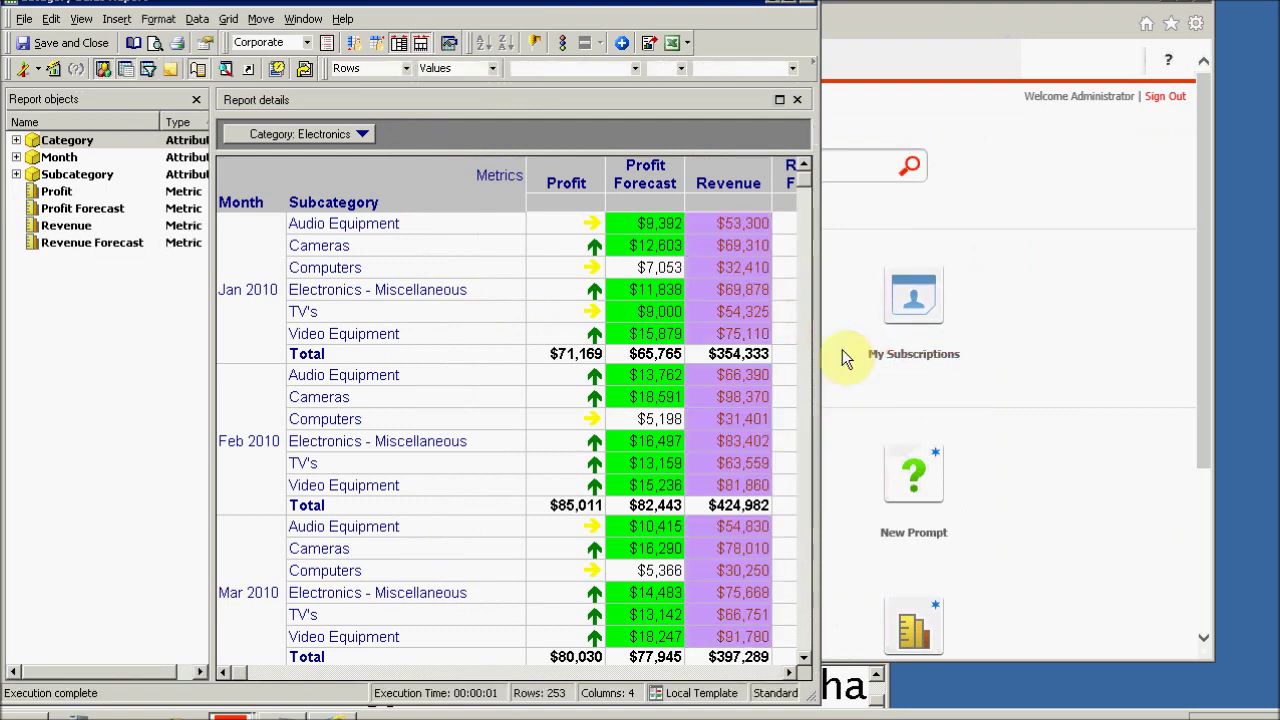
Step: Widen the report window and change the Revenue Greater than threshold's value to 50000
left_click_drag(816, 362, 861, 365)
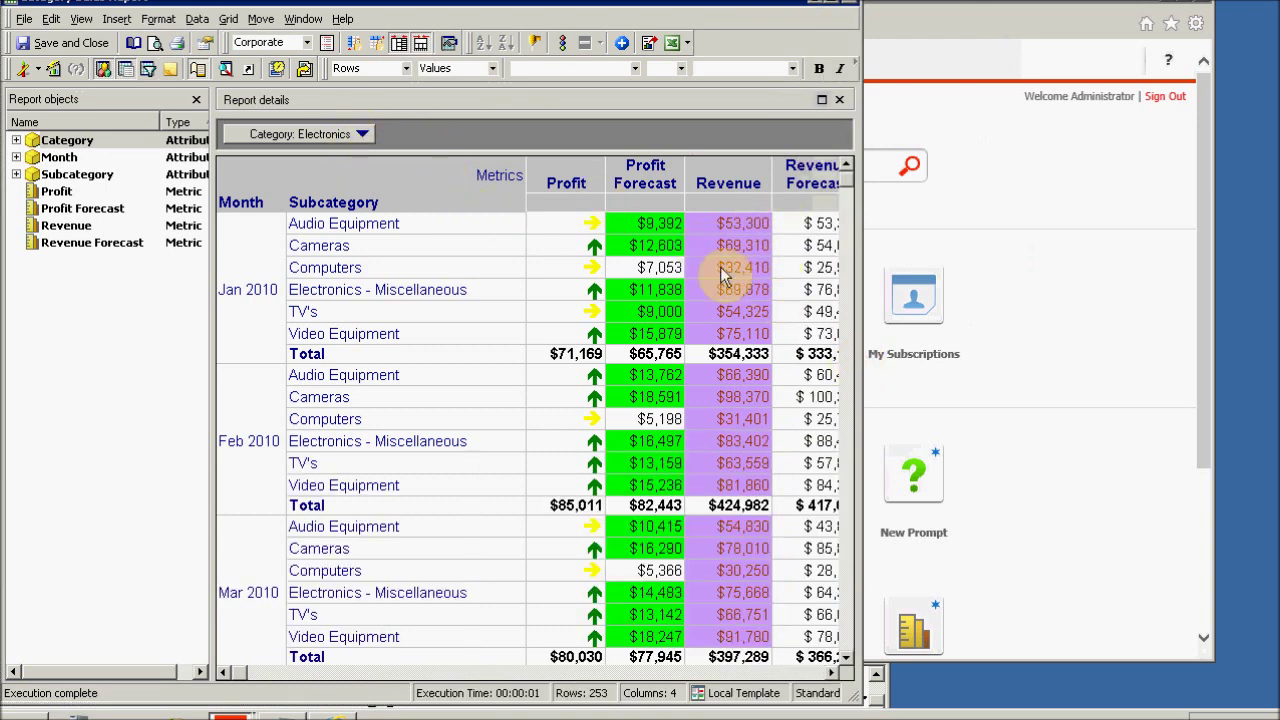
left_click(752, 192)
right_click(752, 192)
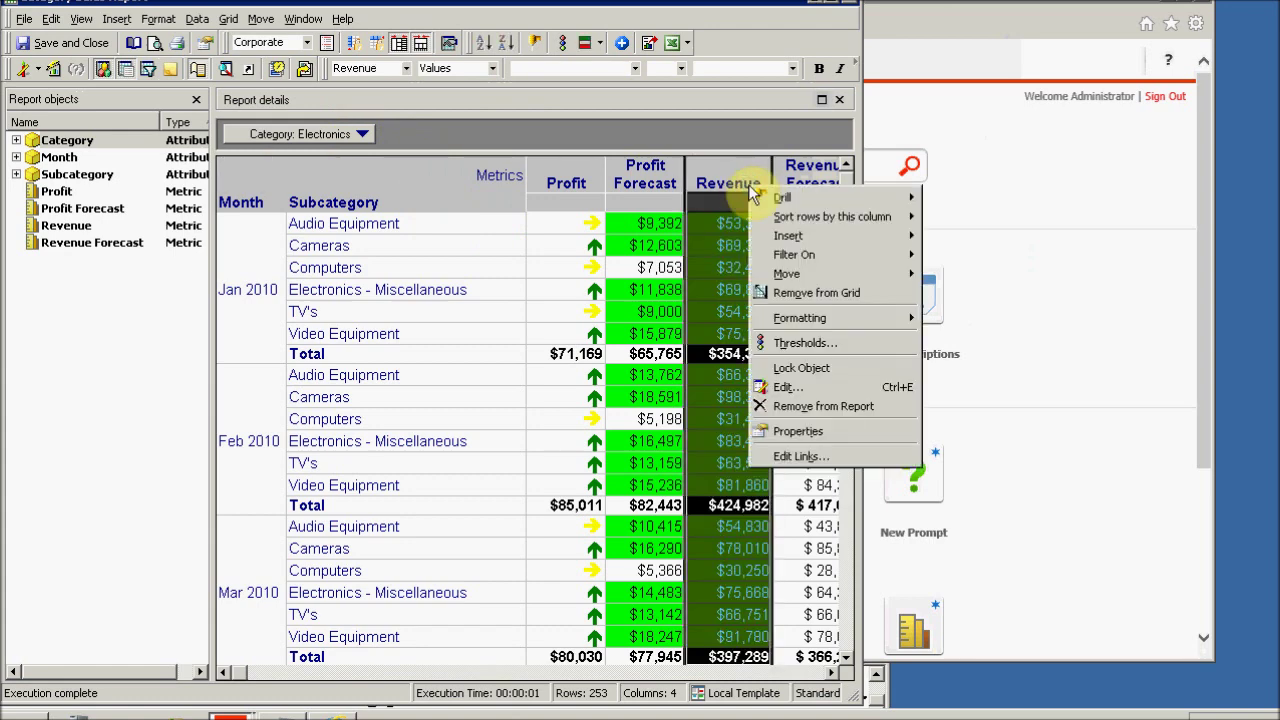
left_click(797, 340)
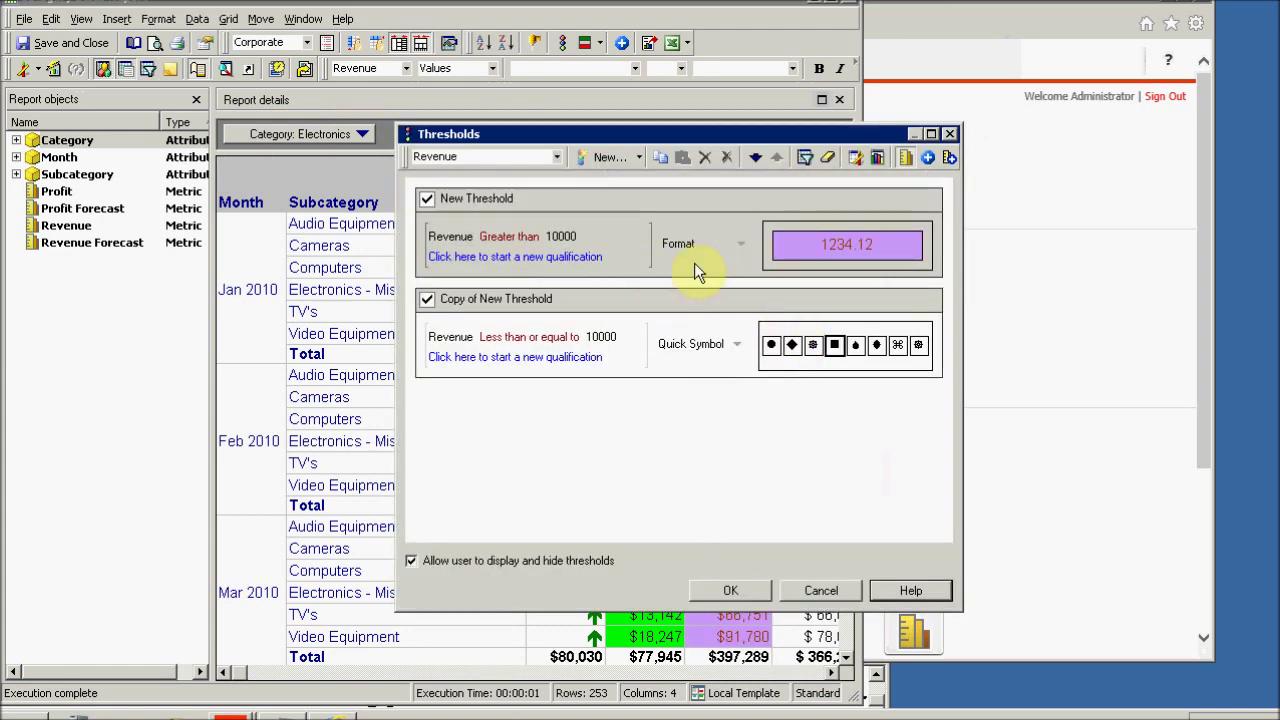
left_click(563, 236)
left_click(583, 262)
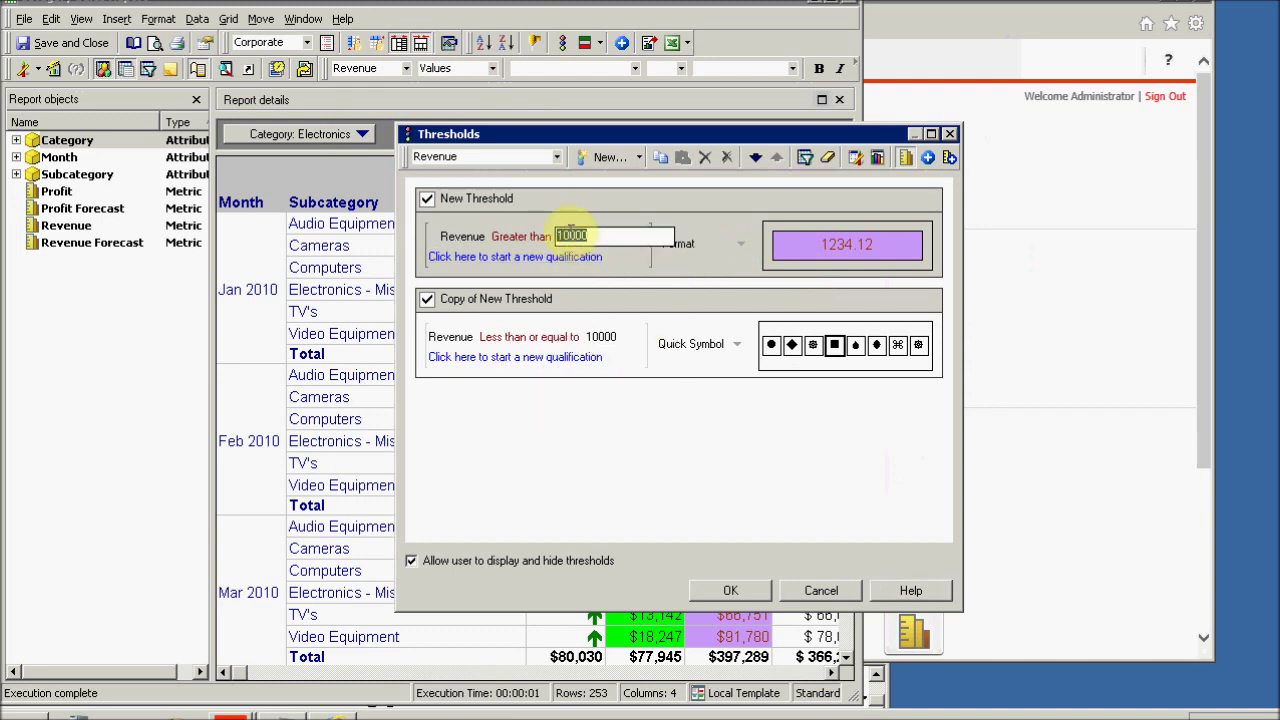
left_click(556, 236)
key("Delete")
type("5")
Step: Set the Less than or equal to threshold's value to 50000 and apply the Revenue thresholds
left_click(597, 336)
left_click(594, 337)
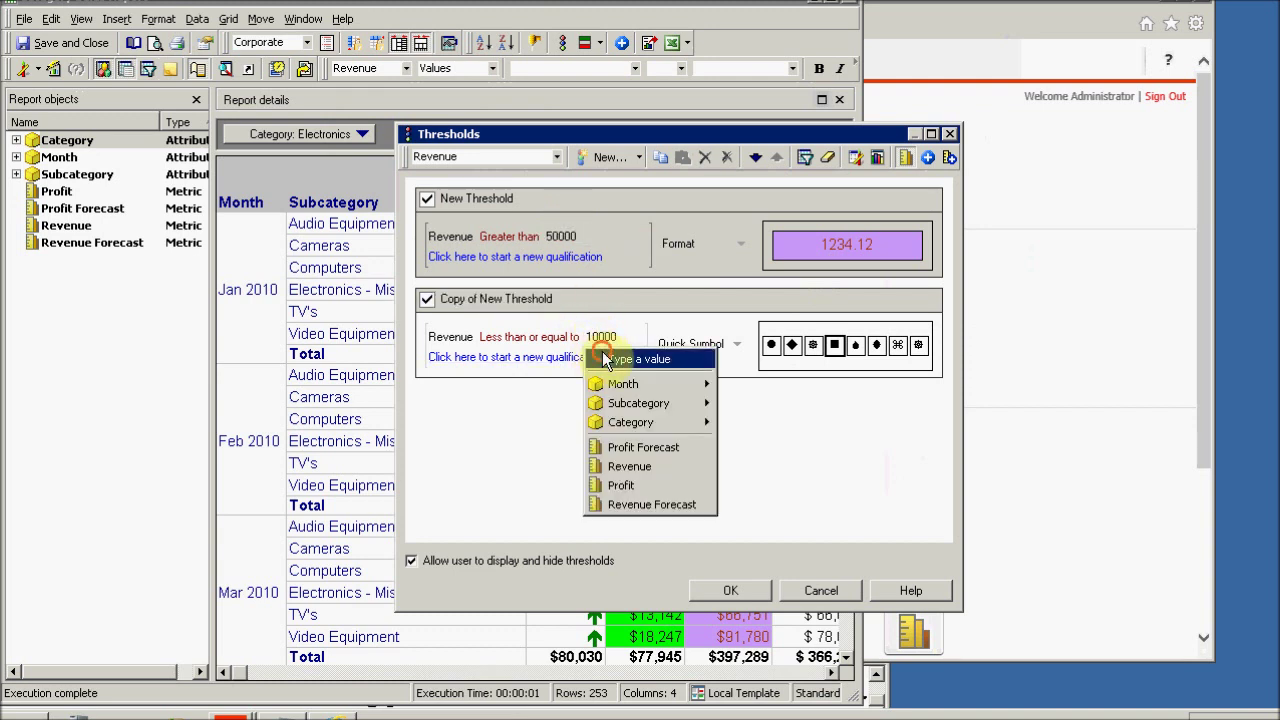
left_click(605, 359)
left_click(599, 336)
type("5")
key("Delete")
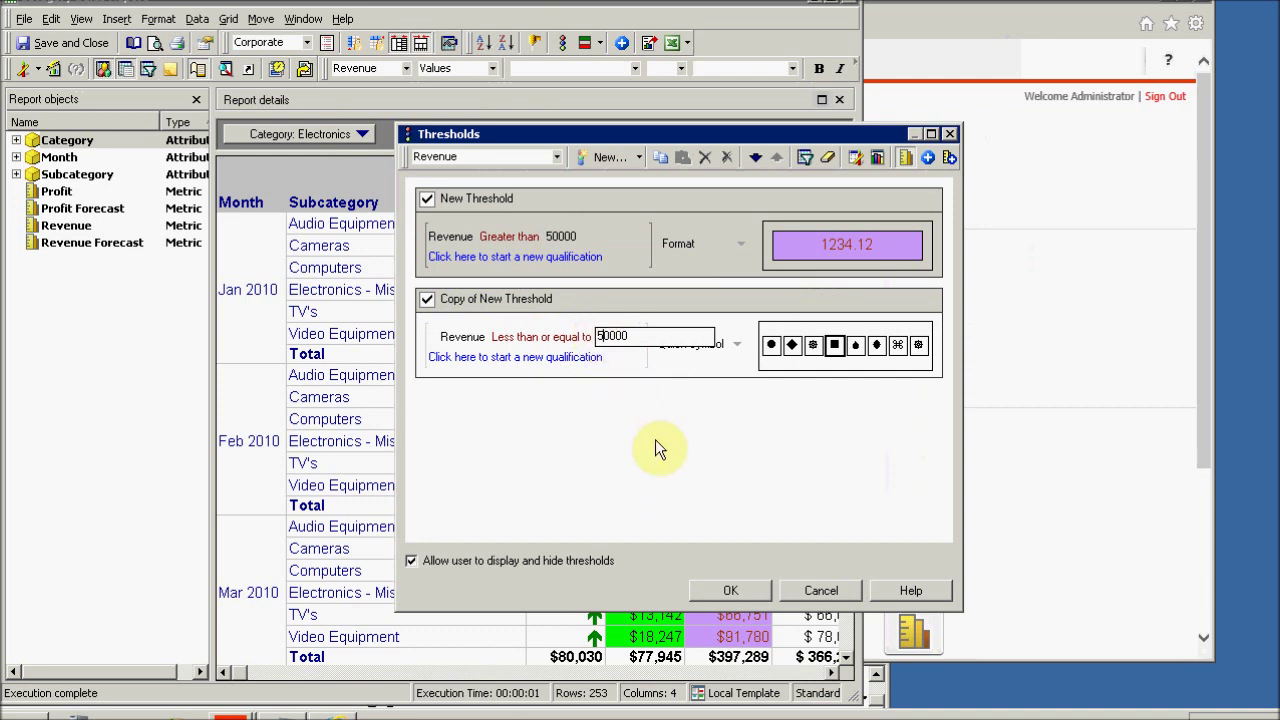
left_click(655, 439)
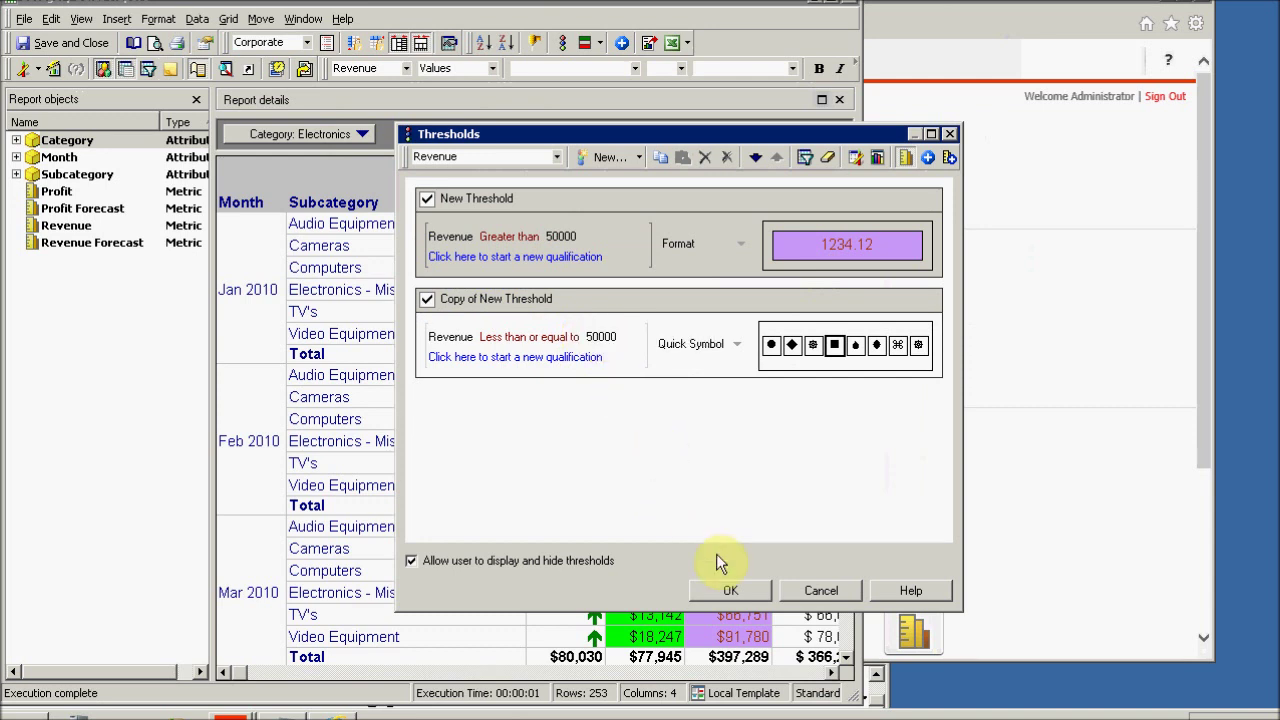
left_click(737, 589)
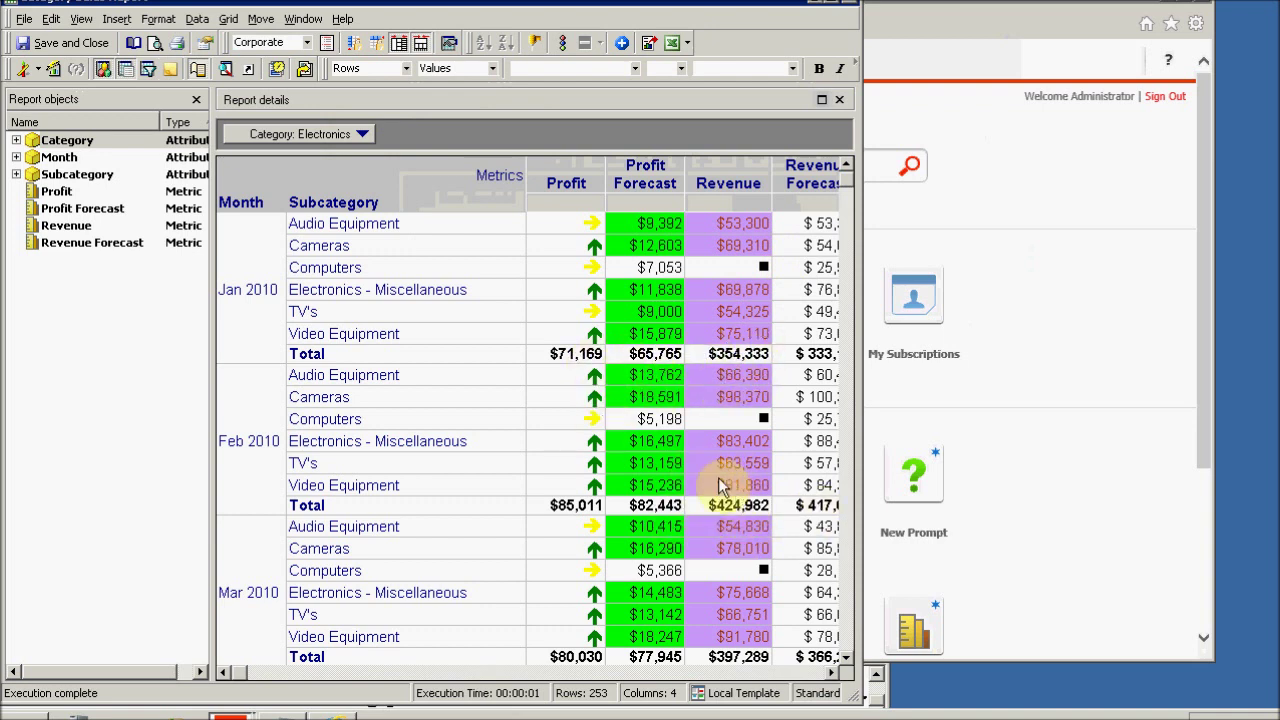
Step: Open the Revenue thresholds and set both to apply to subtotals as well as metric values
right_click(727, 187)
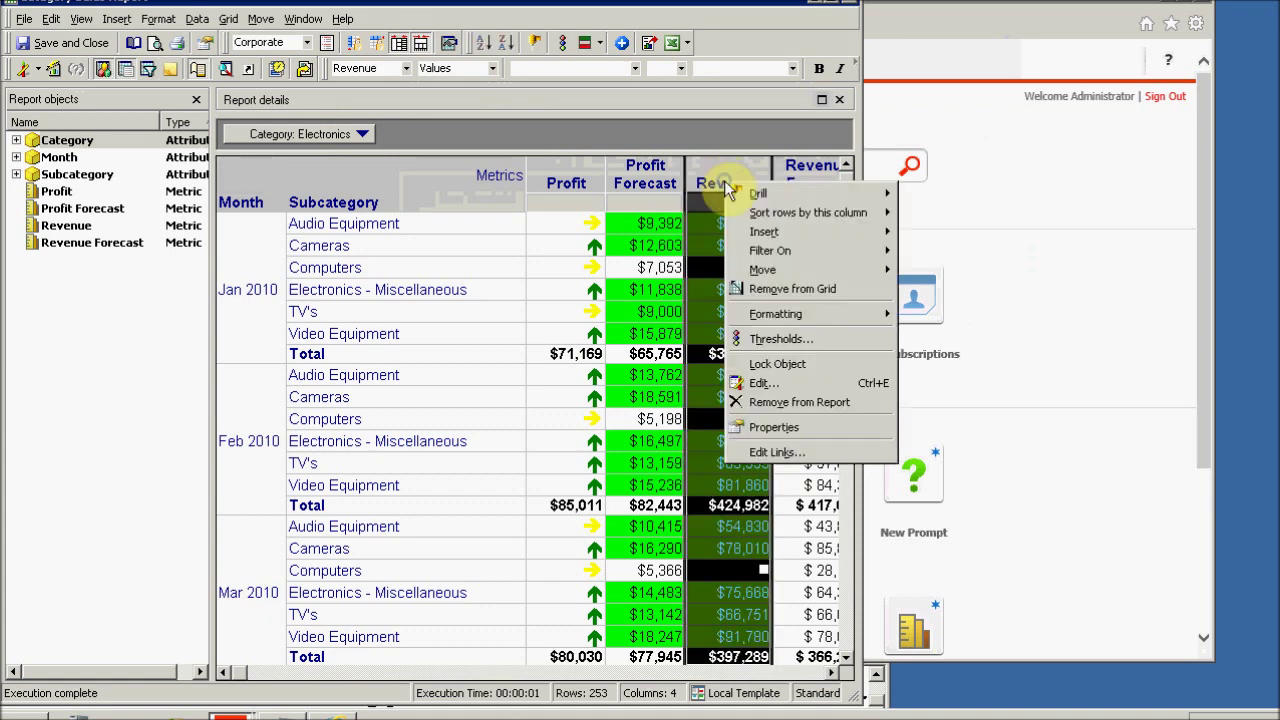
left_click(772, 338)
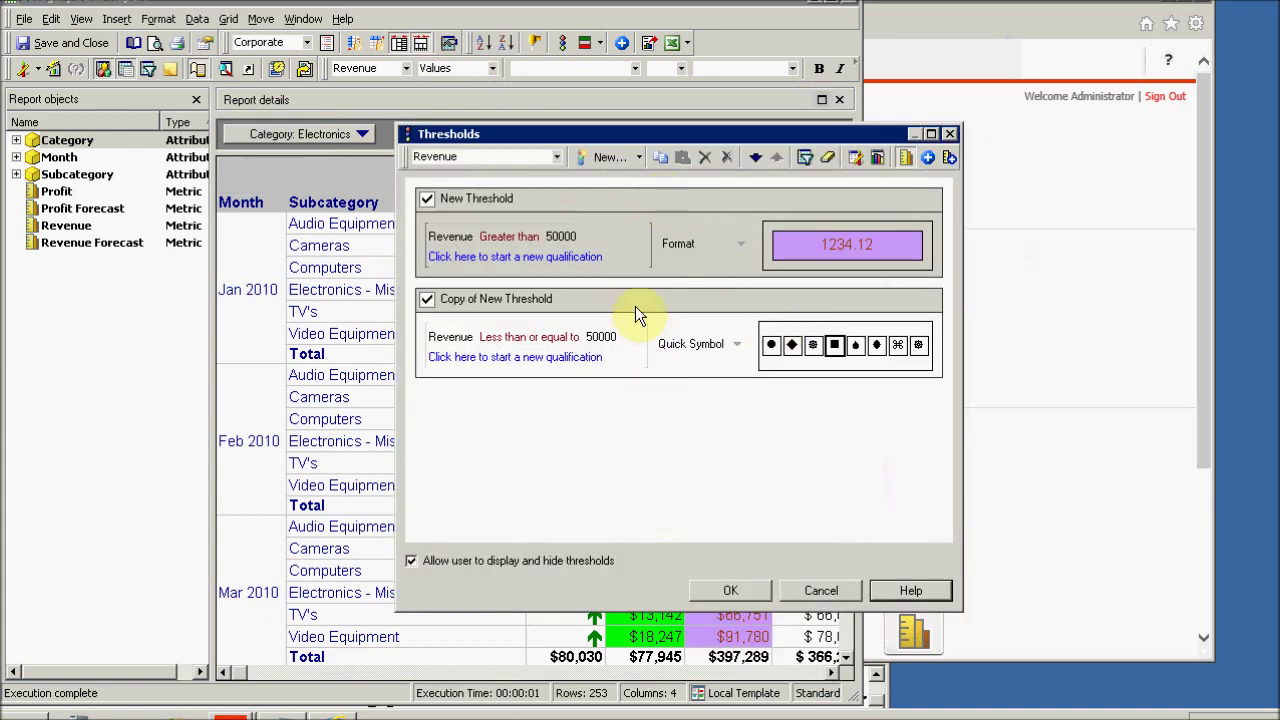
left_click(629, 309)
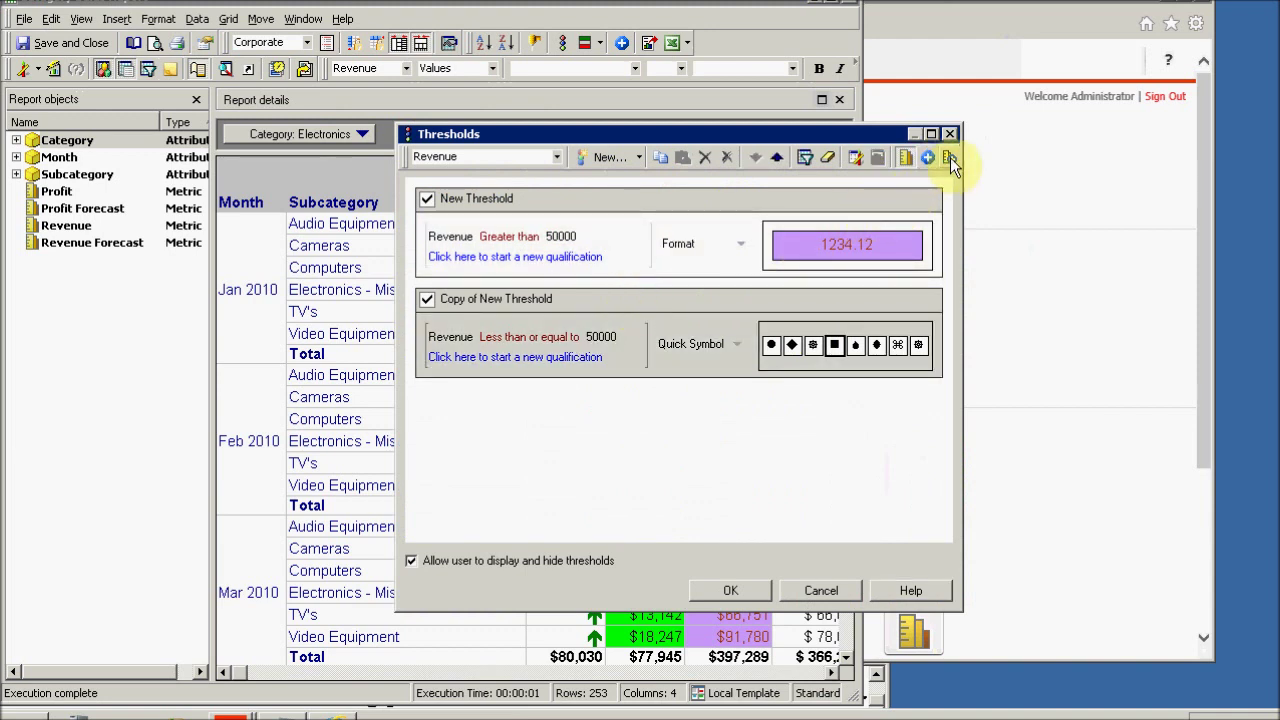
left_click(873, 192)
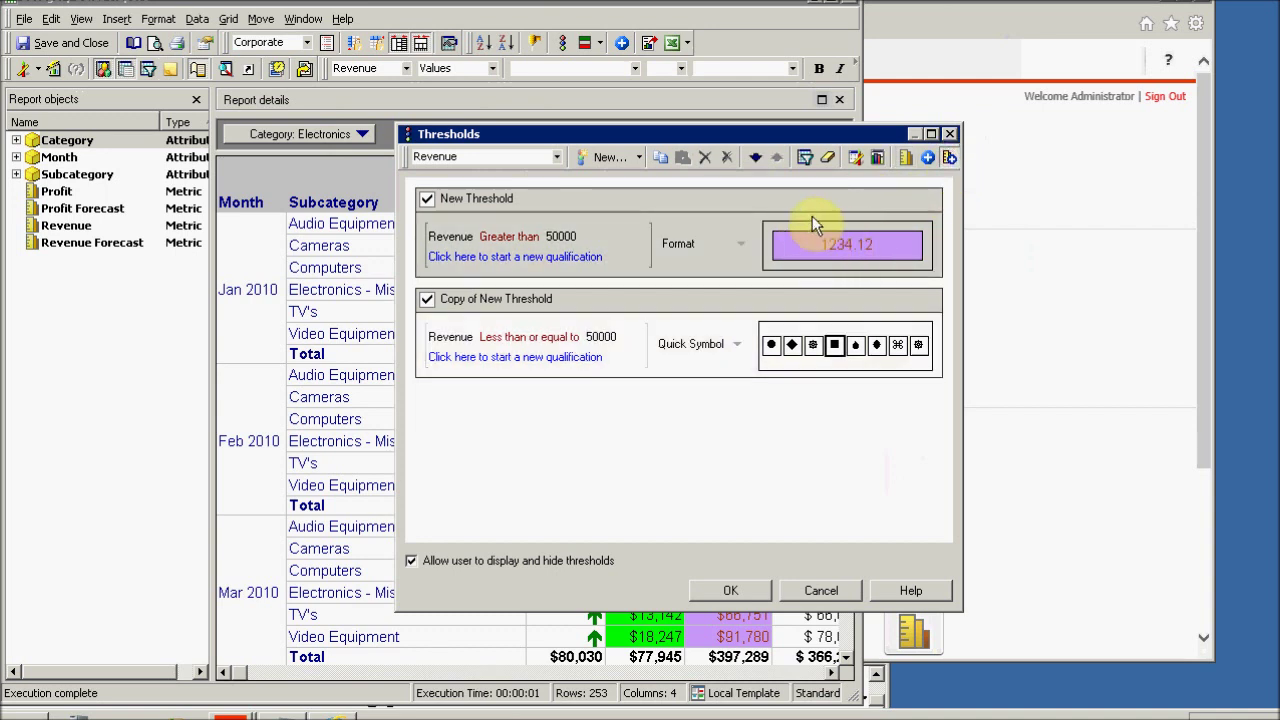
left_click(670, 298)
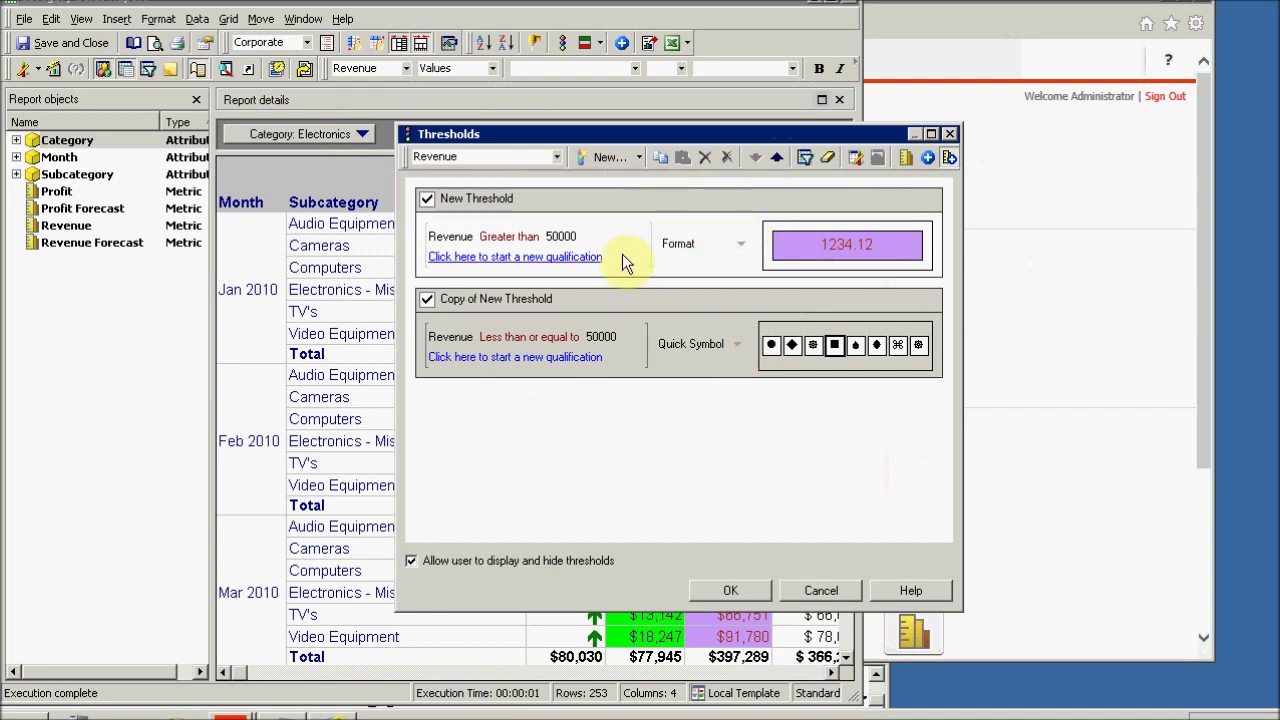
Step: Add an OR qualification of Profit Greater than 20000 to the Revenue Greater than 50000 threshold and apply the thresholds
left_click(510, 258)
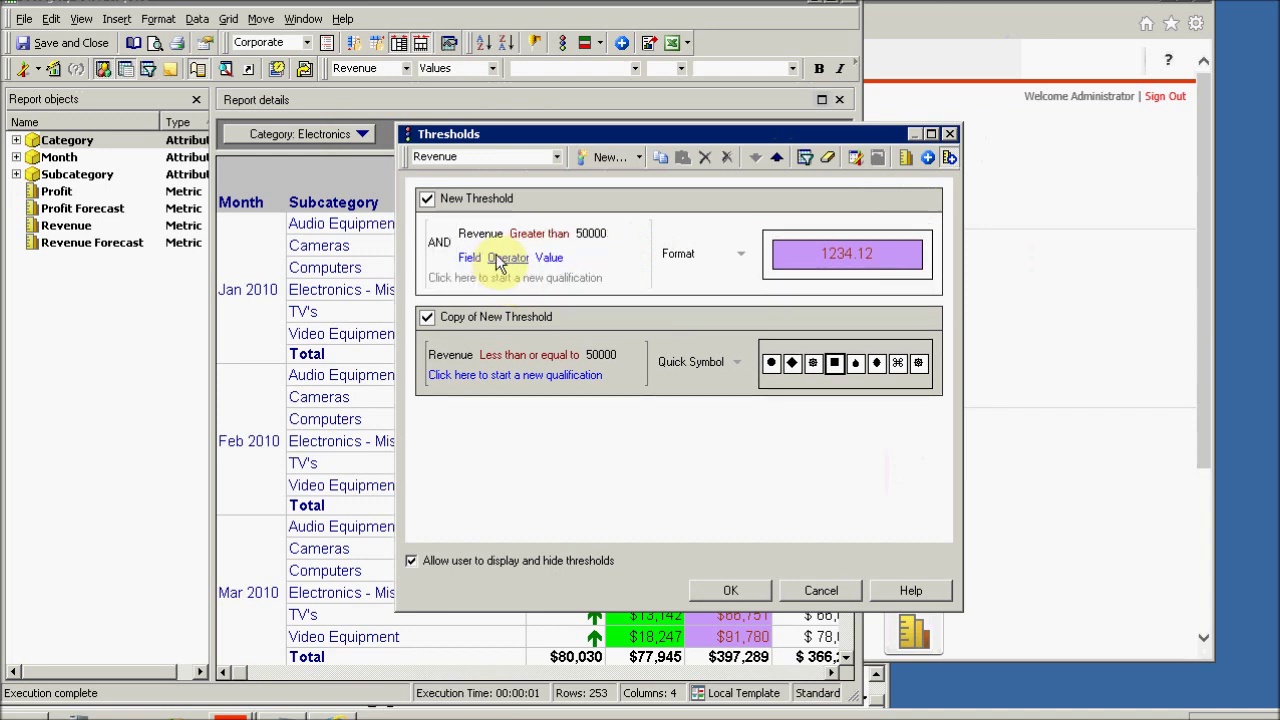
left_click(440, 244)
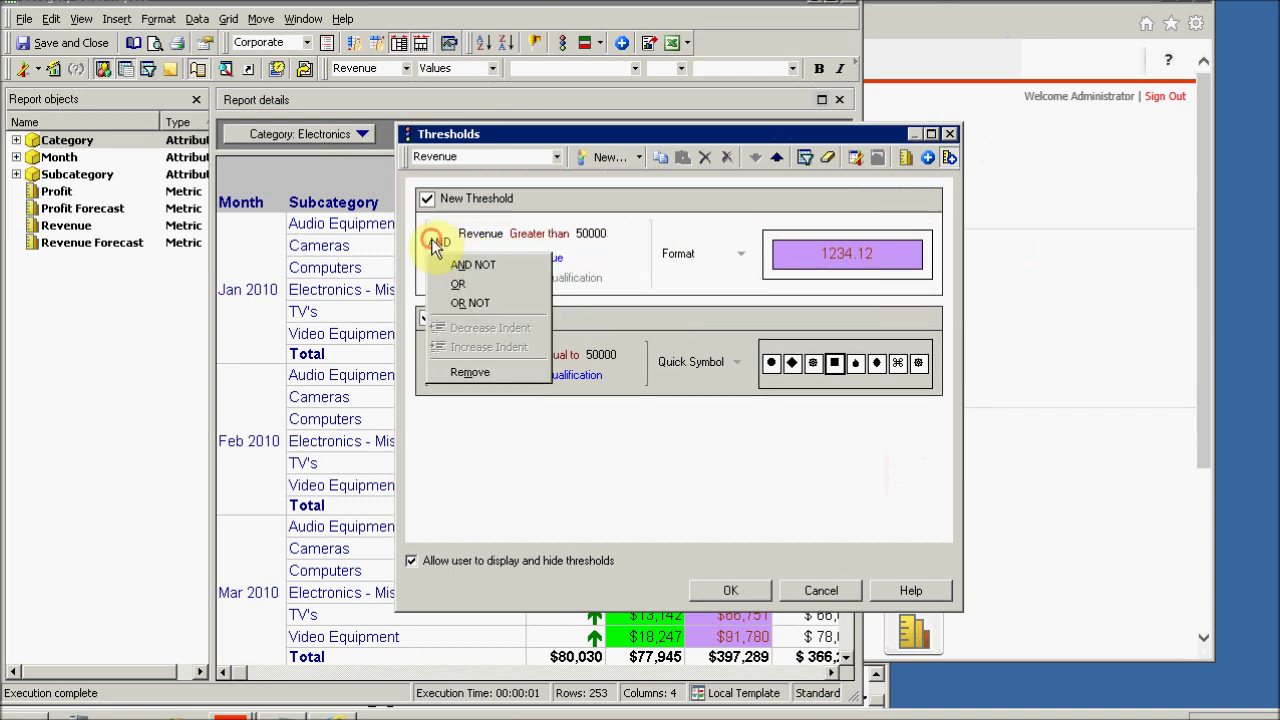
left_click(458, 285)
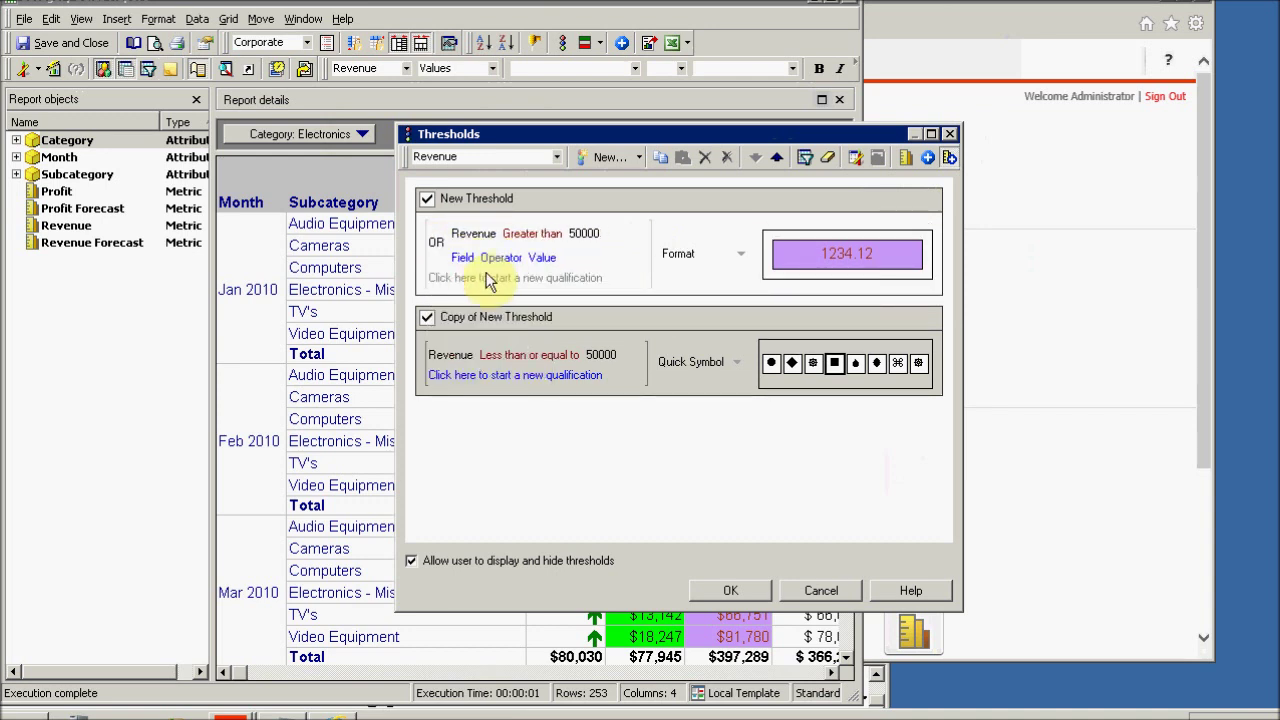
left_click(462, 257)
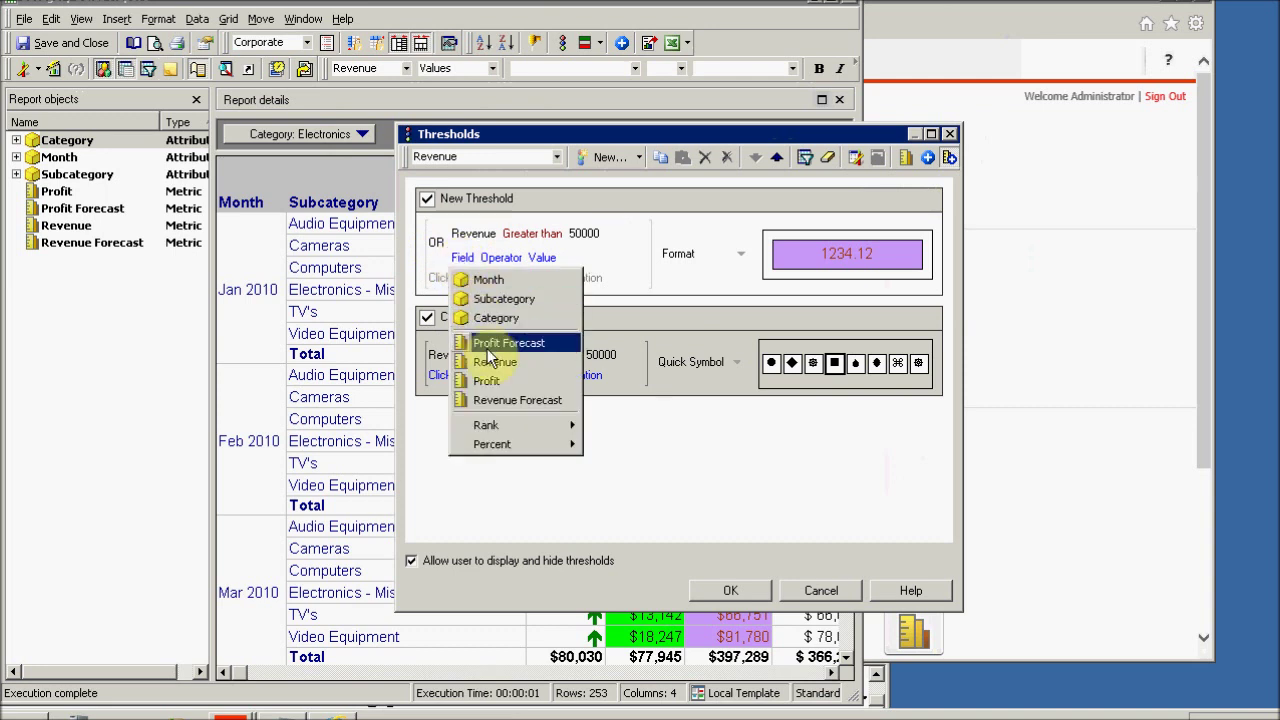
left_click(488, 381)
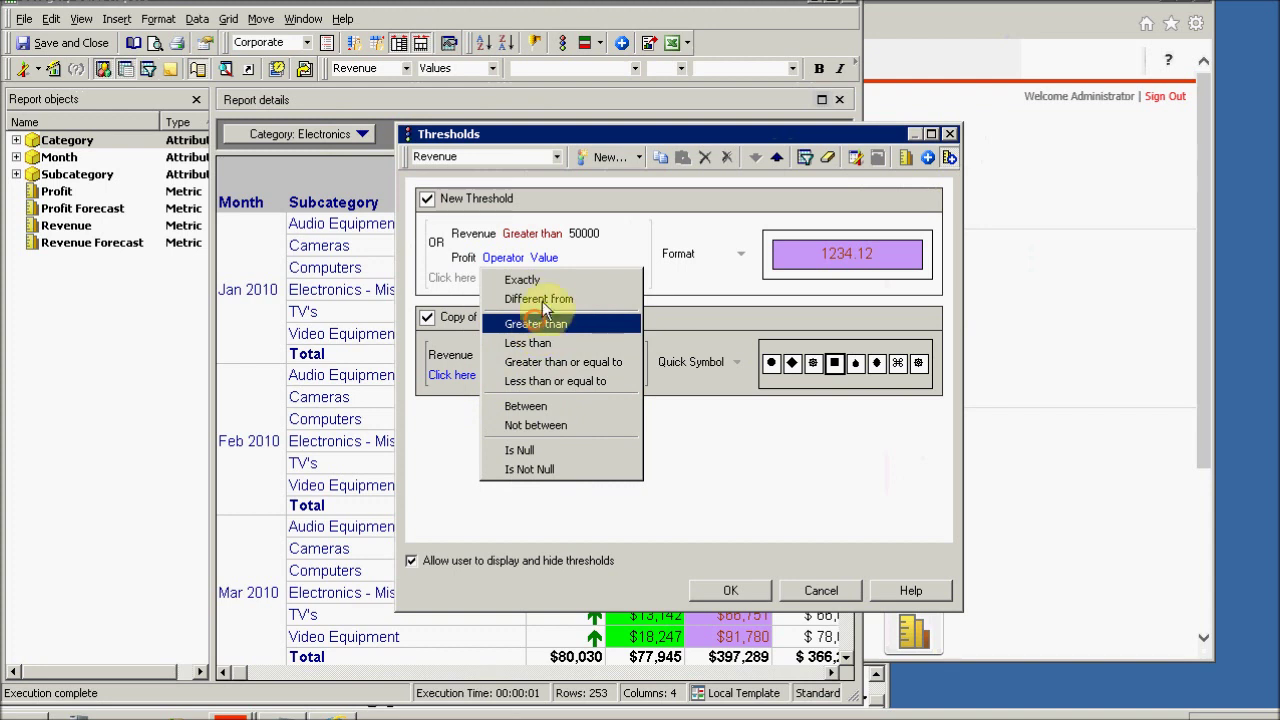
left_click(562, 320)
left_click(589, 280)
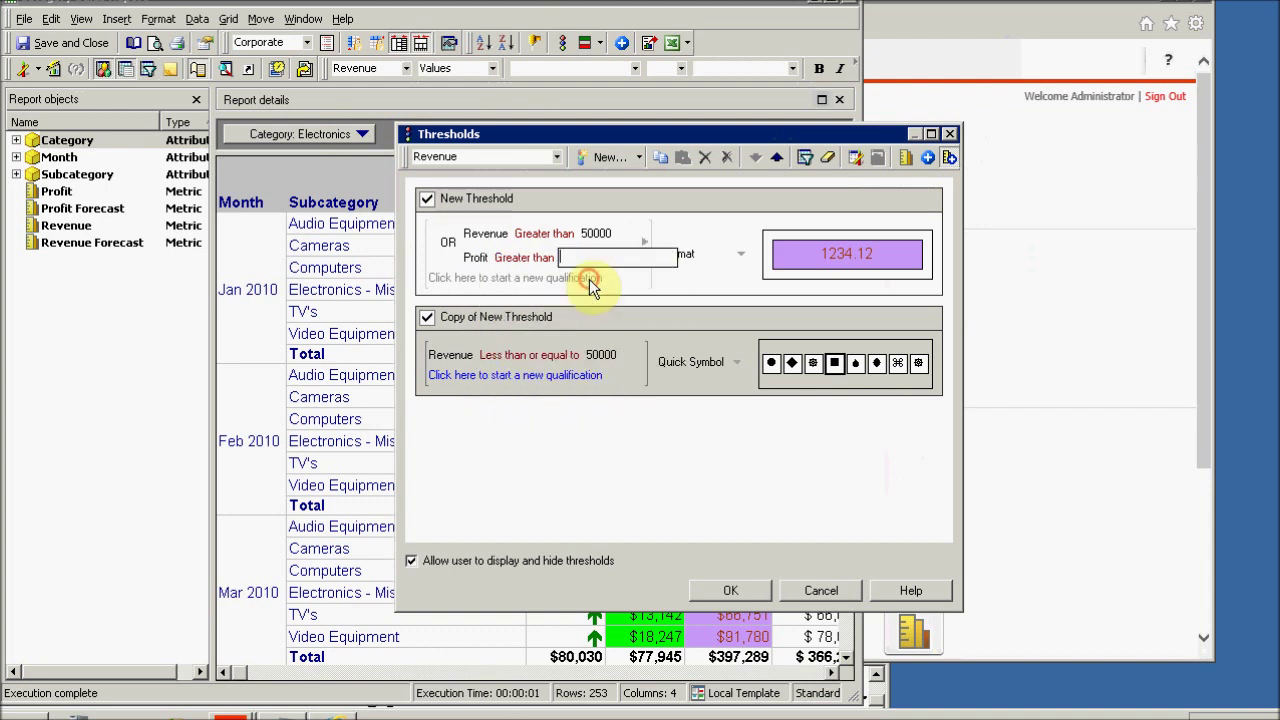
type("20000")
left_click(720, 288)
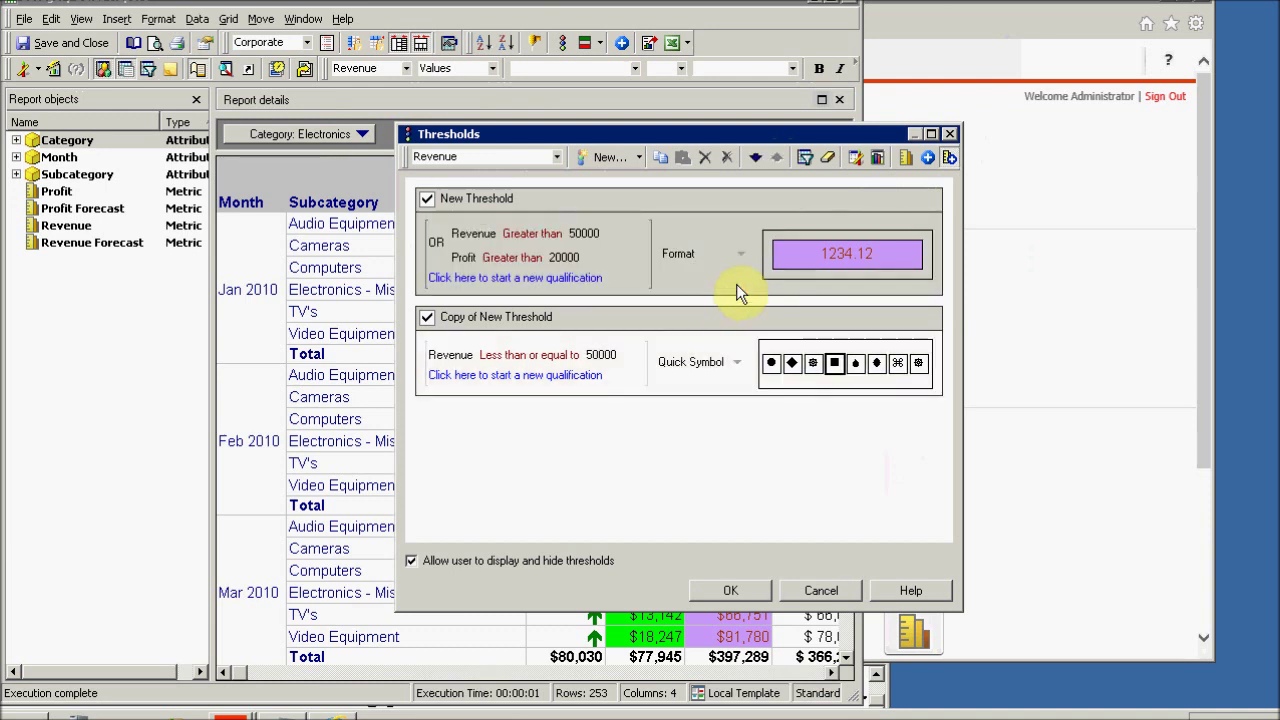
left_click(732, 592)
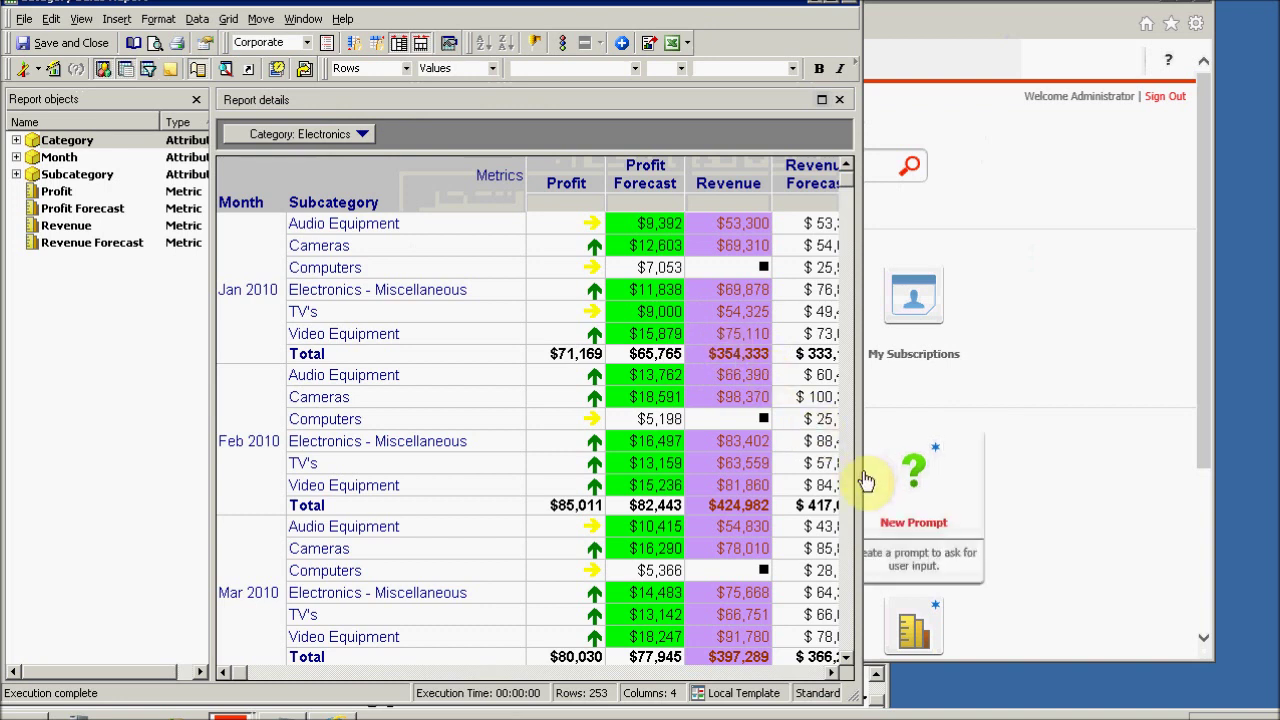
Step: Widen the report window and save a copy of the report as "Category Sales Report - new"
left_click_drag(860, 467, 891, 467)
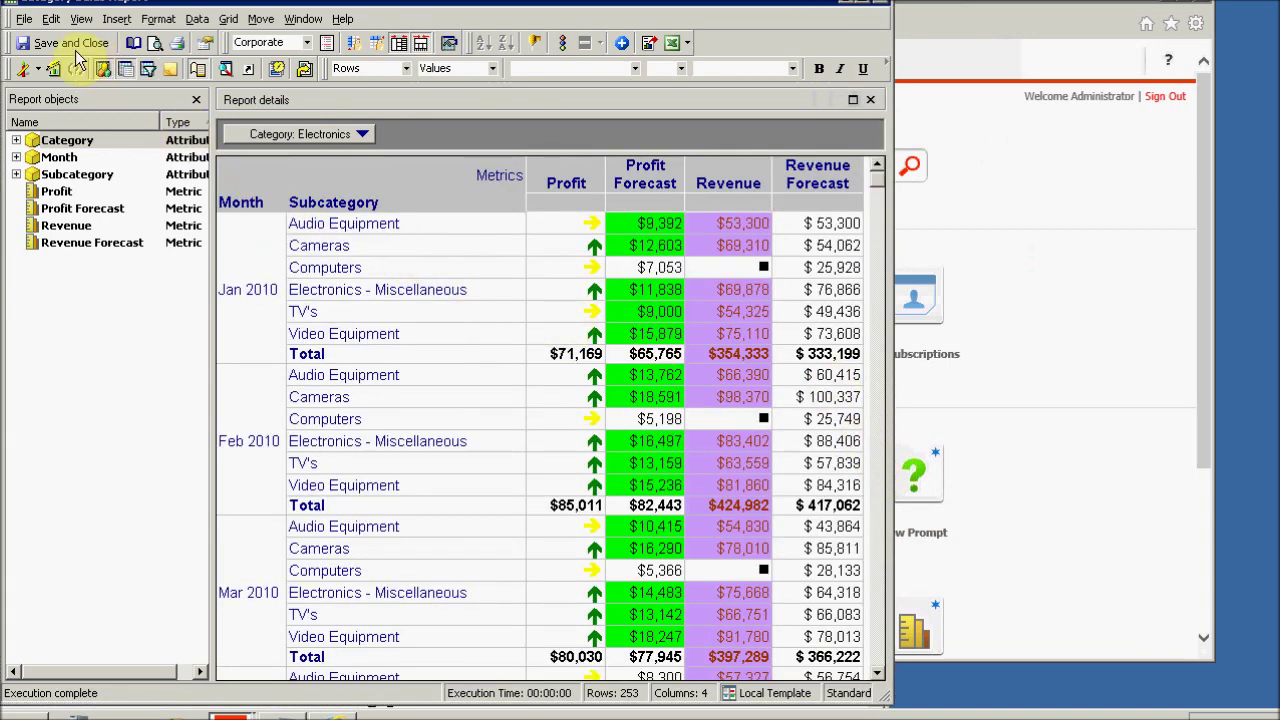
left_click(24, 18)
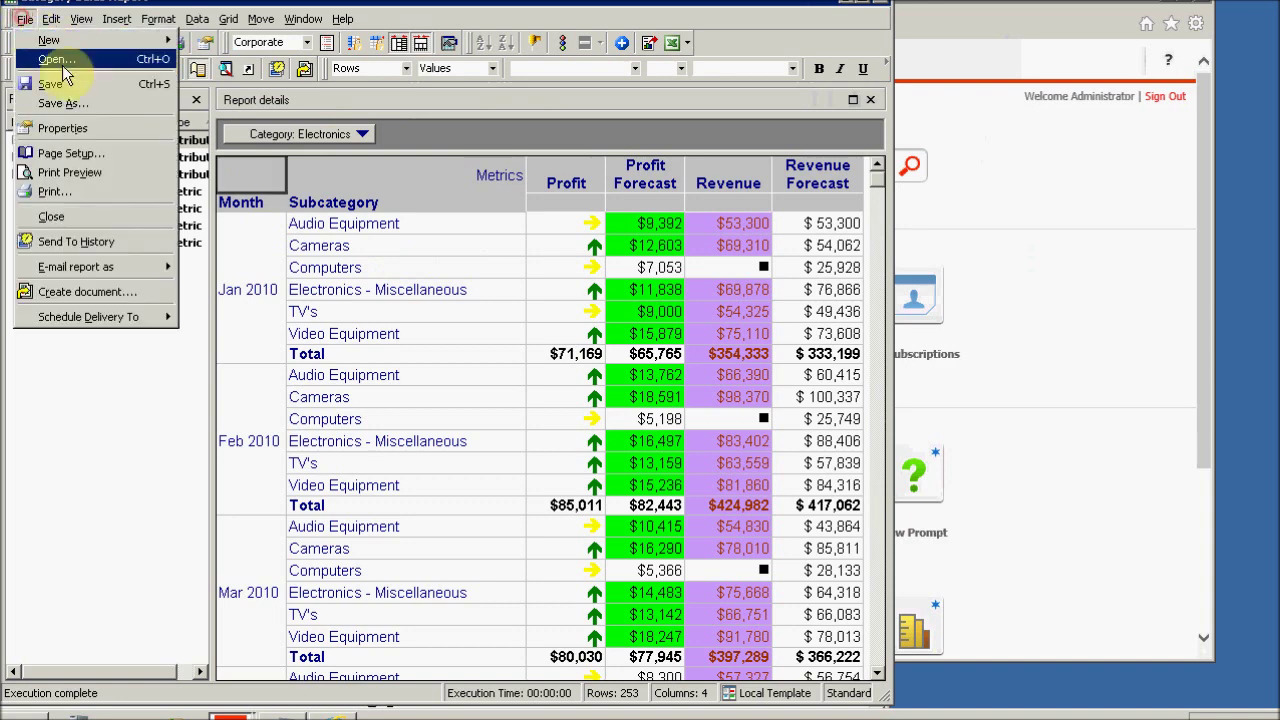
left_click(68, 104)
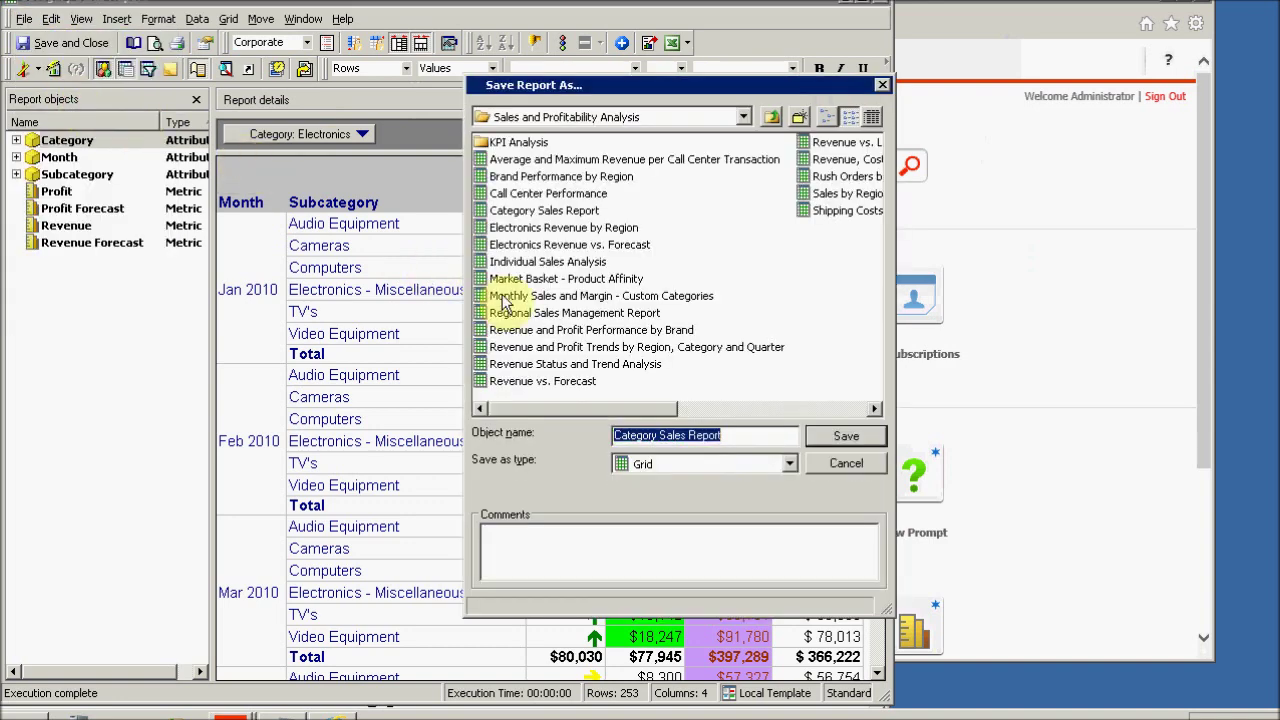
left_click(739, 435)
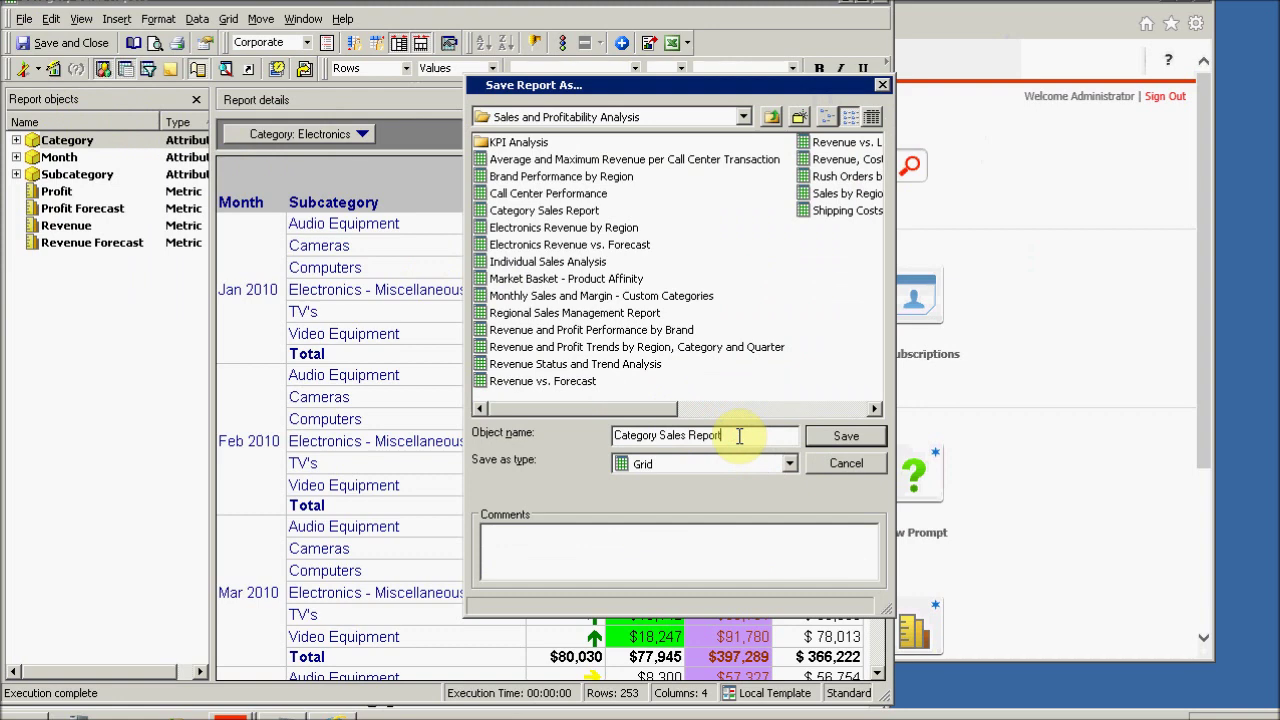
type("- new")
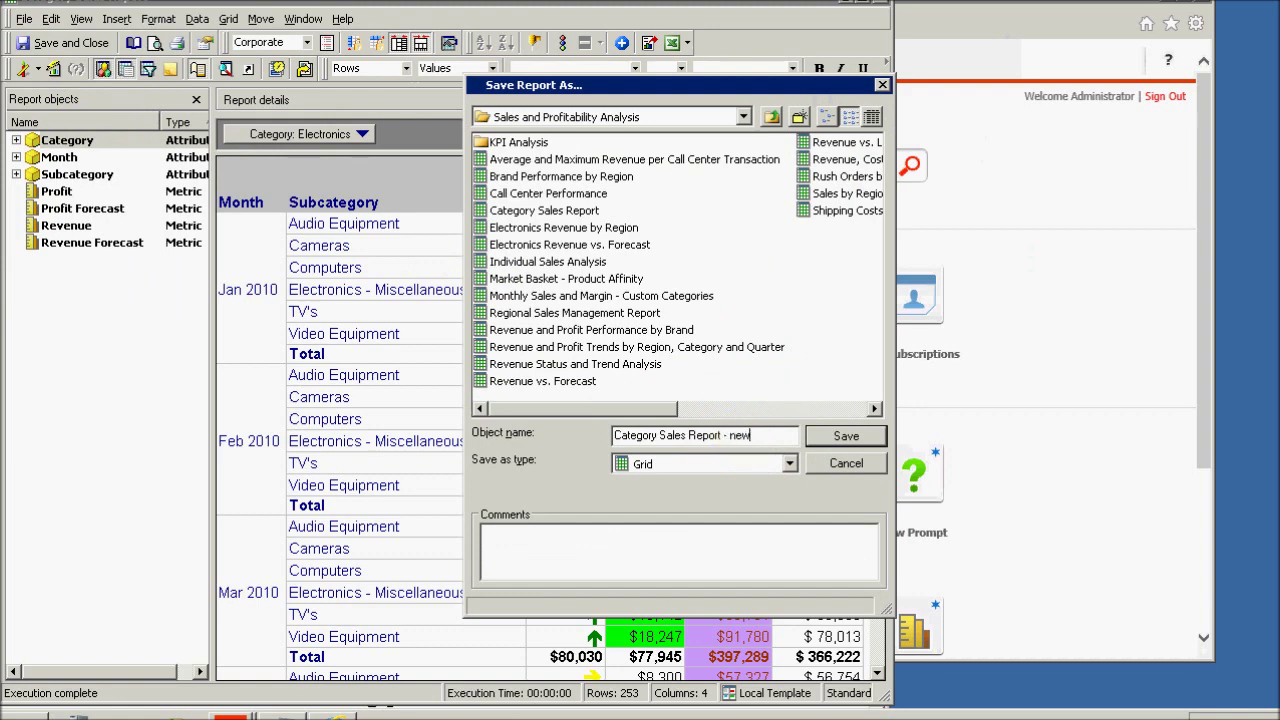
left_click(830, 435)
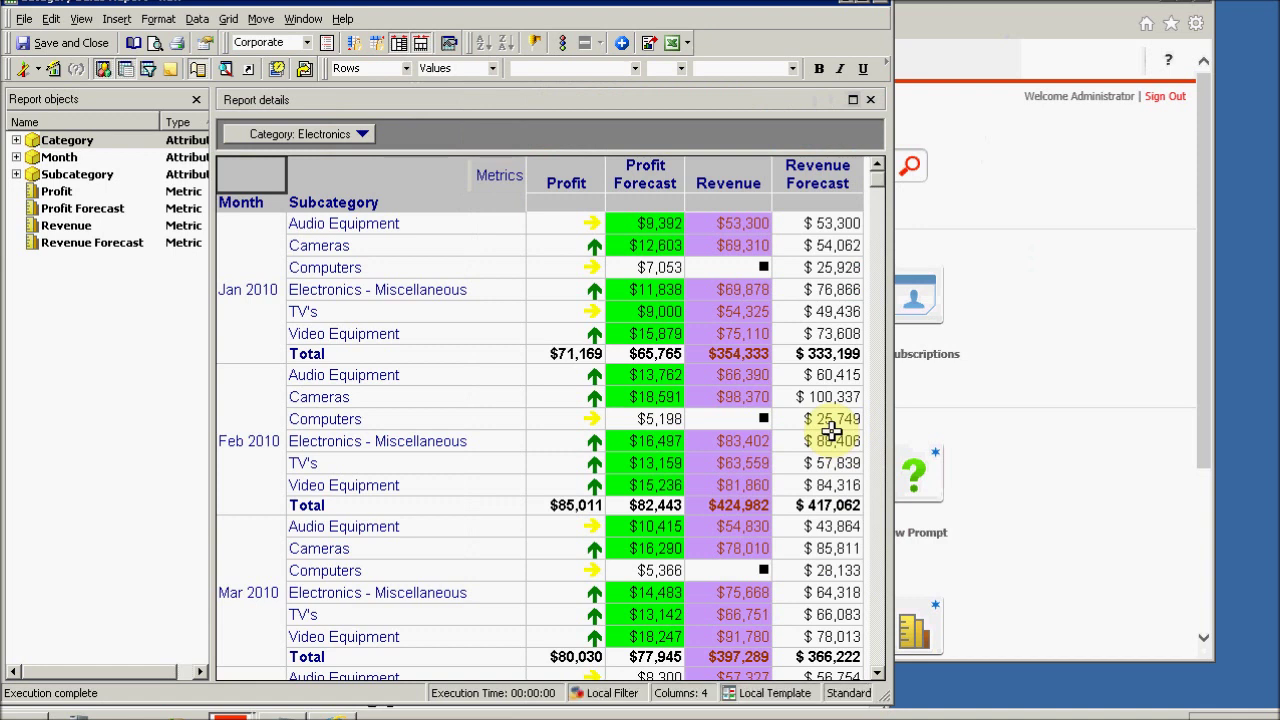
Step: Switch to MicroStrategy Web and open Category Sales Report - new from Shared Reports, Subject Areas, Sales and Profitability Analysis
left_click(1203, 408)
left_click(337, 298)
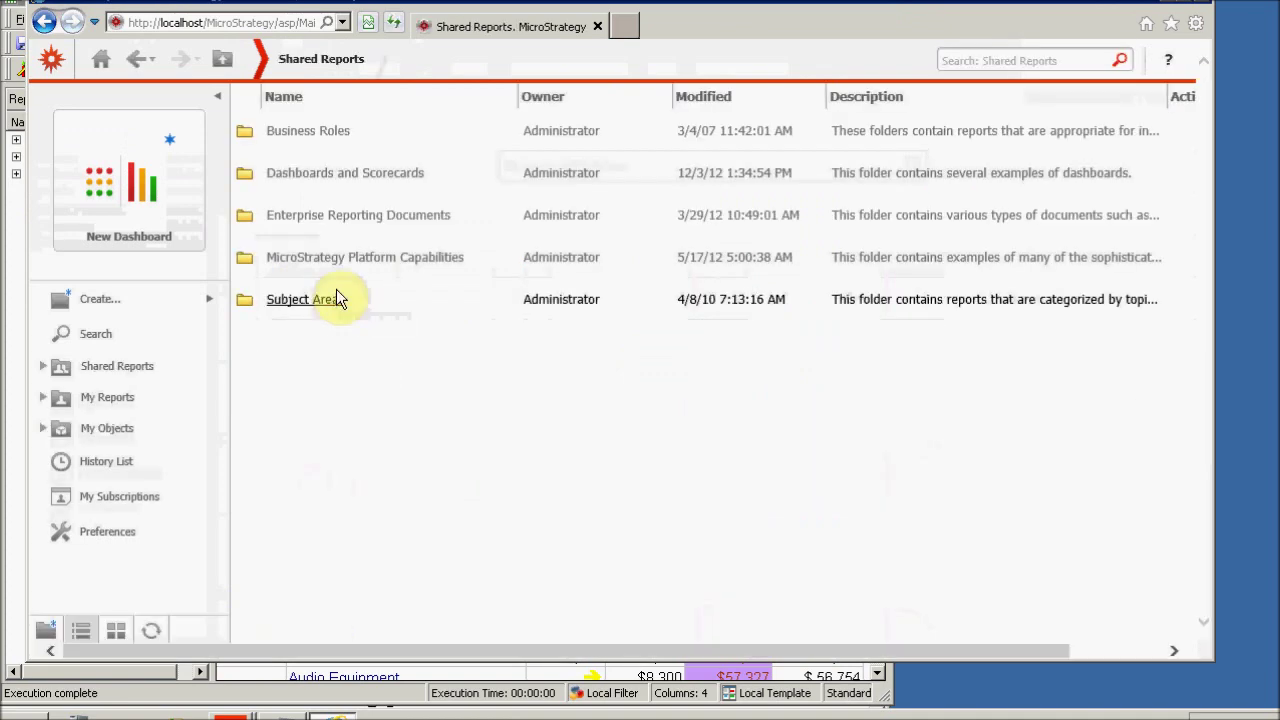
left_click(321, 298)
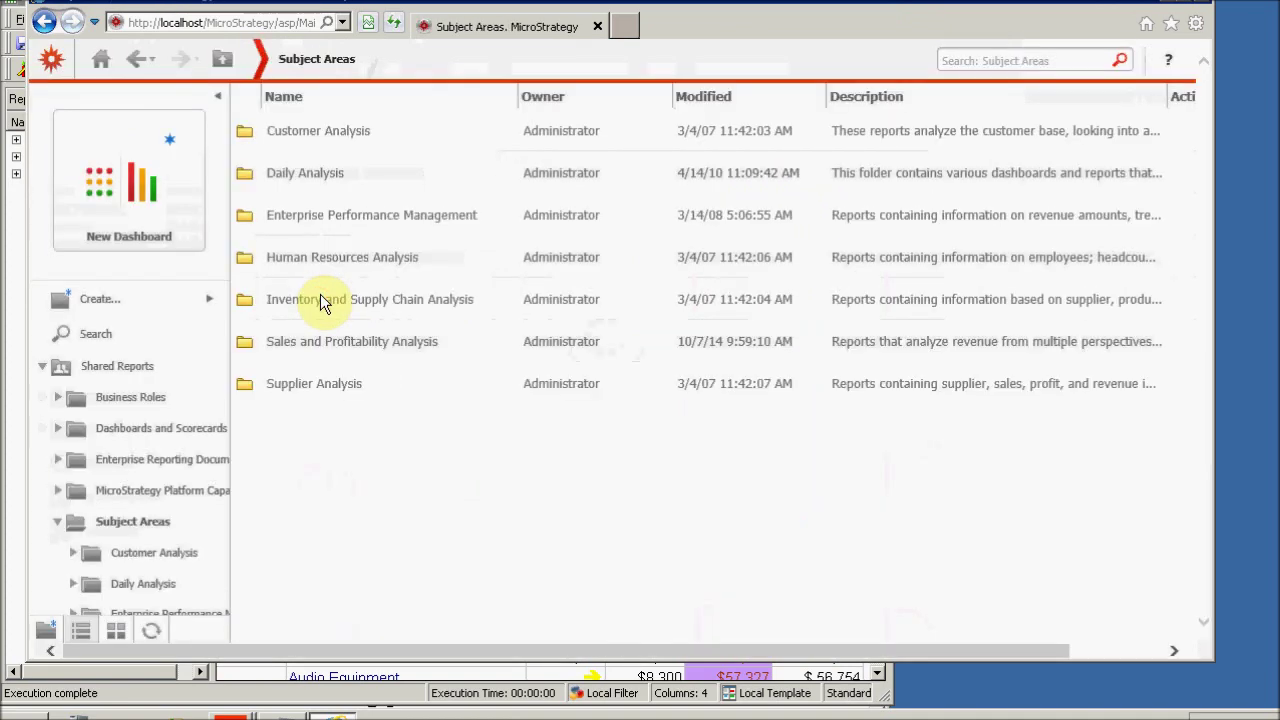
left_click(321, 341)
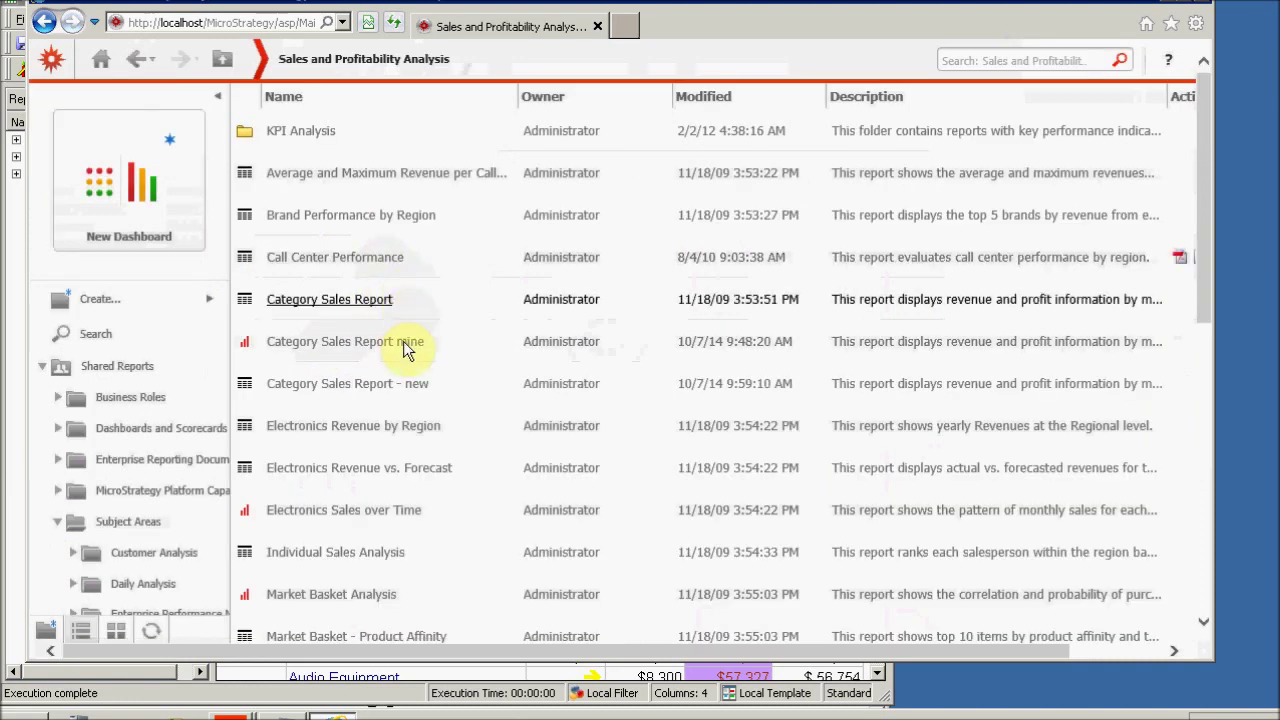
left_click(377, 384)
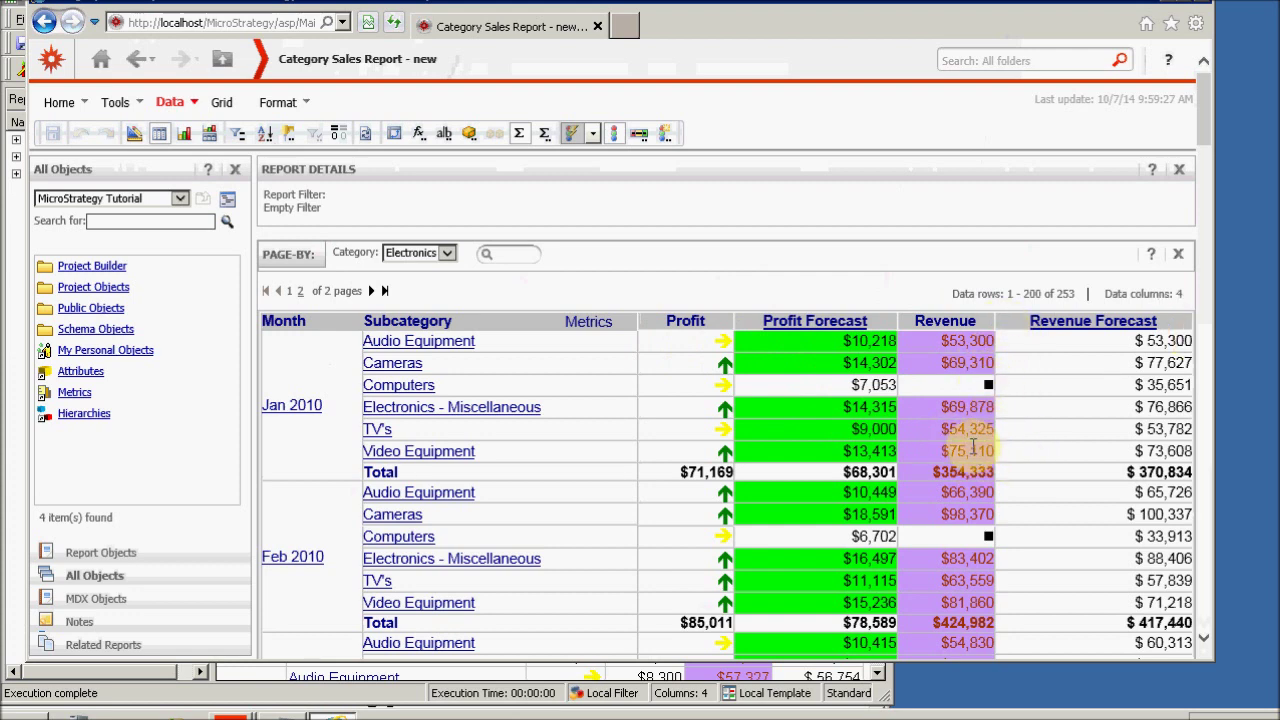
Step: Review the quick threshold styles and the Profit metric's advanced threshold conditions without changing anything
left_click(675, 319)
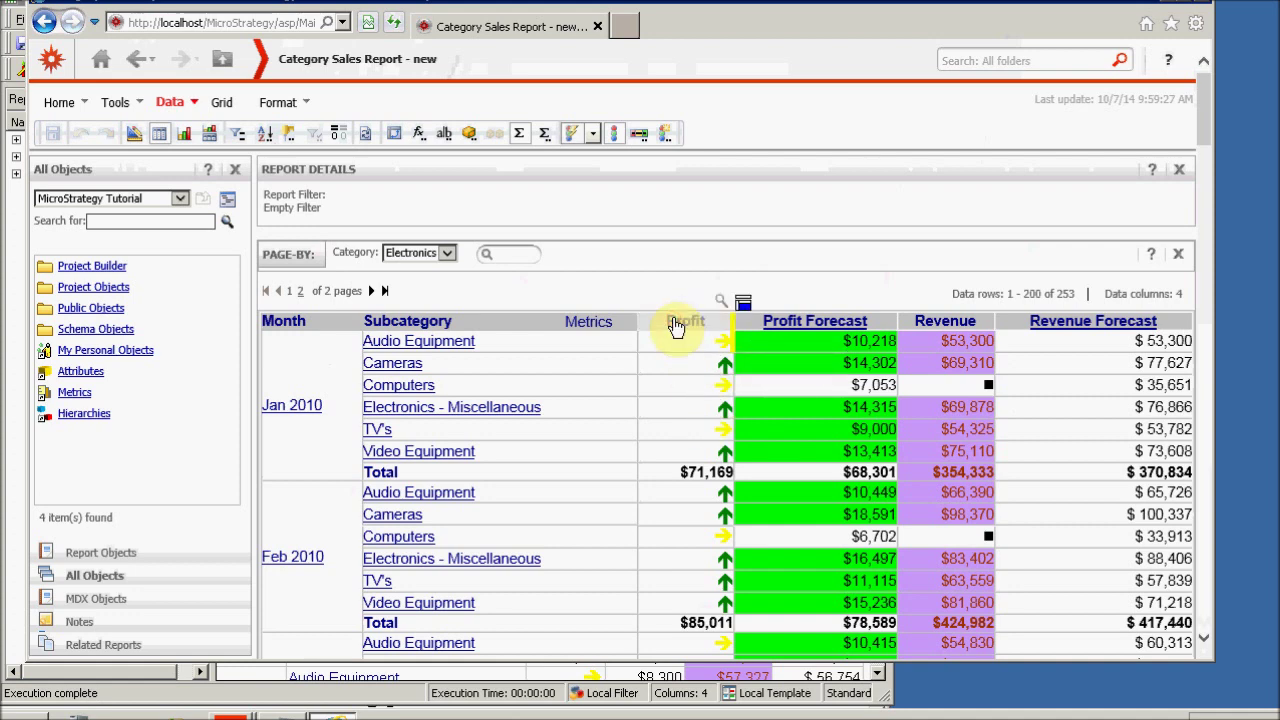
left_click(593, 134)
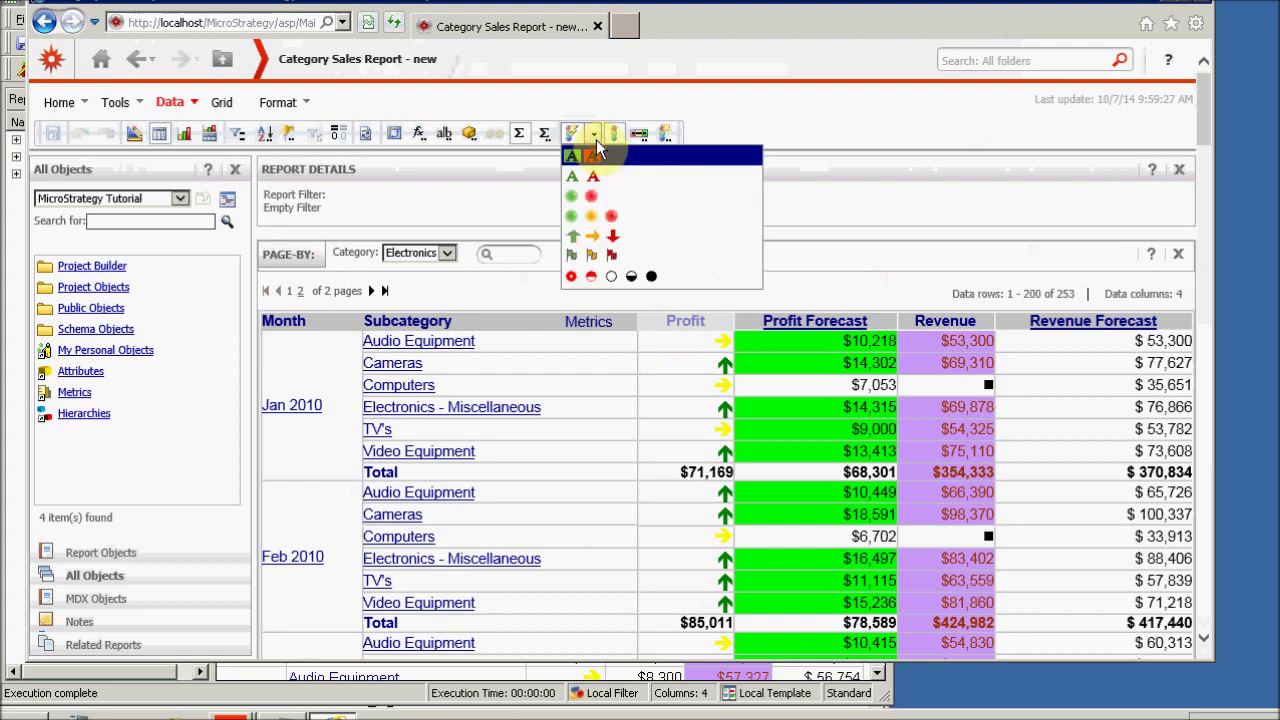
left_click(596, 139)
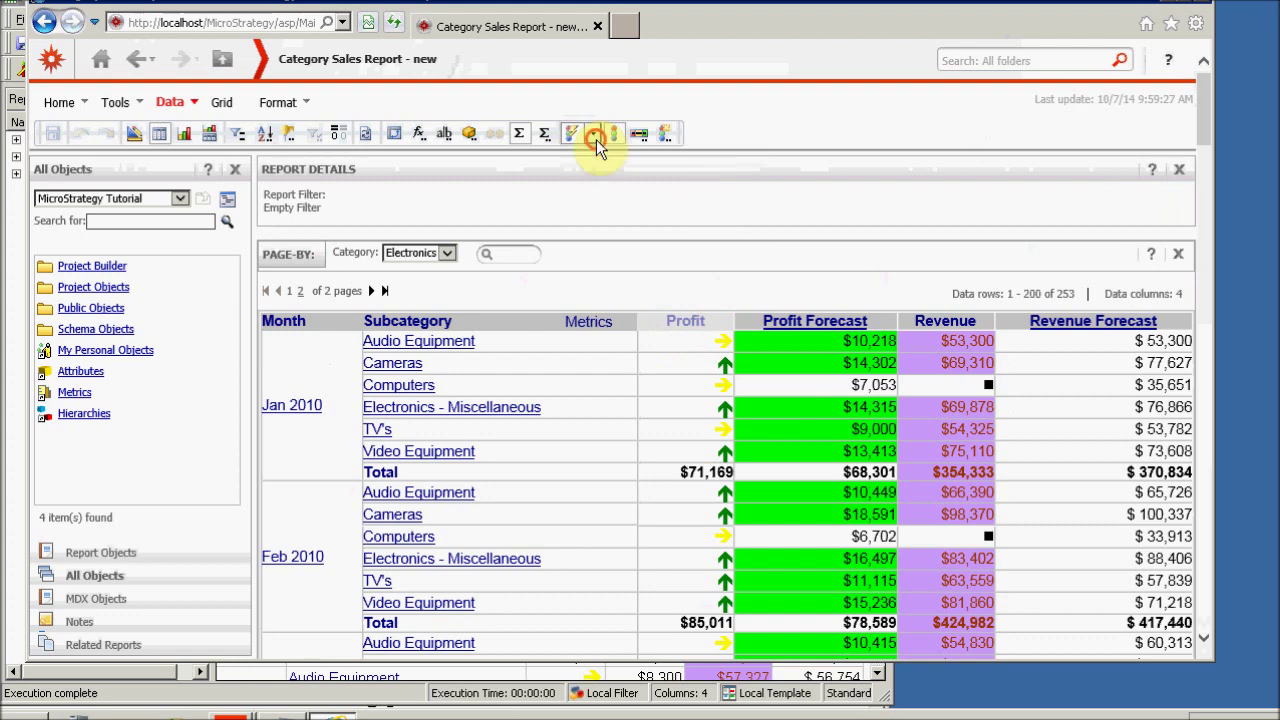
right_click(685, 321)
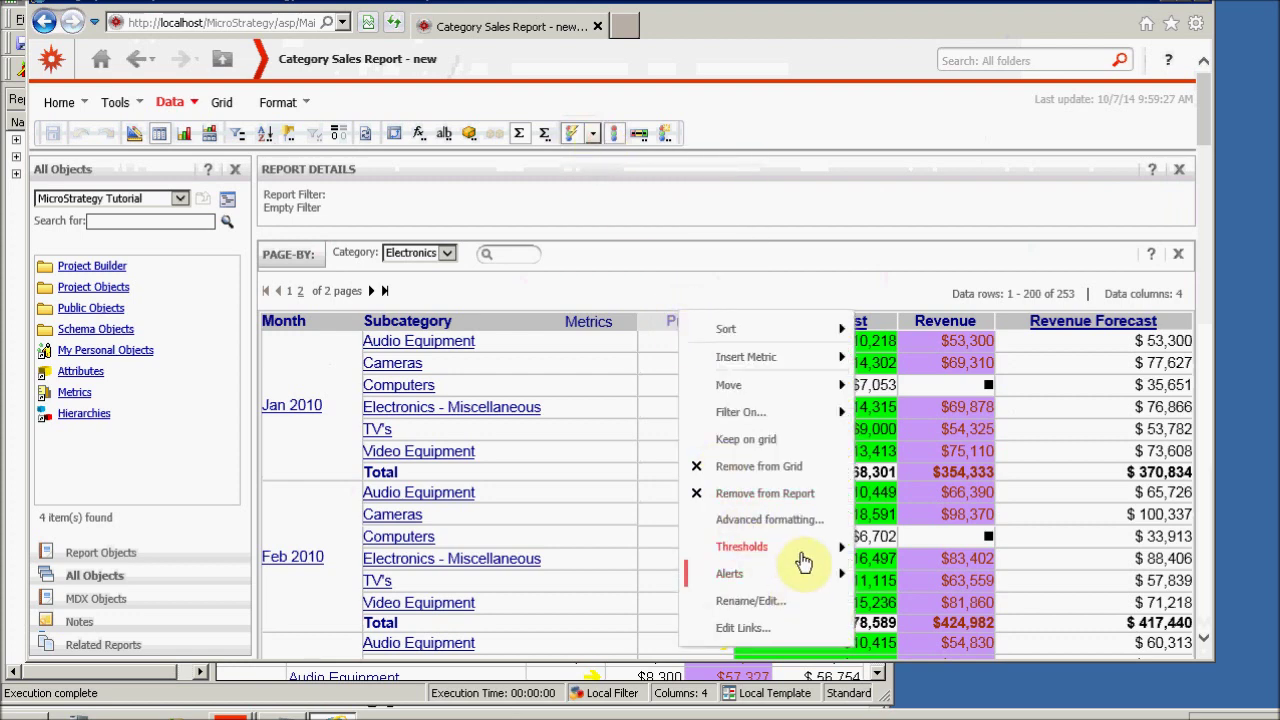
mouse_move(815, 554)
left_click(932, 579)
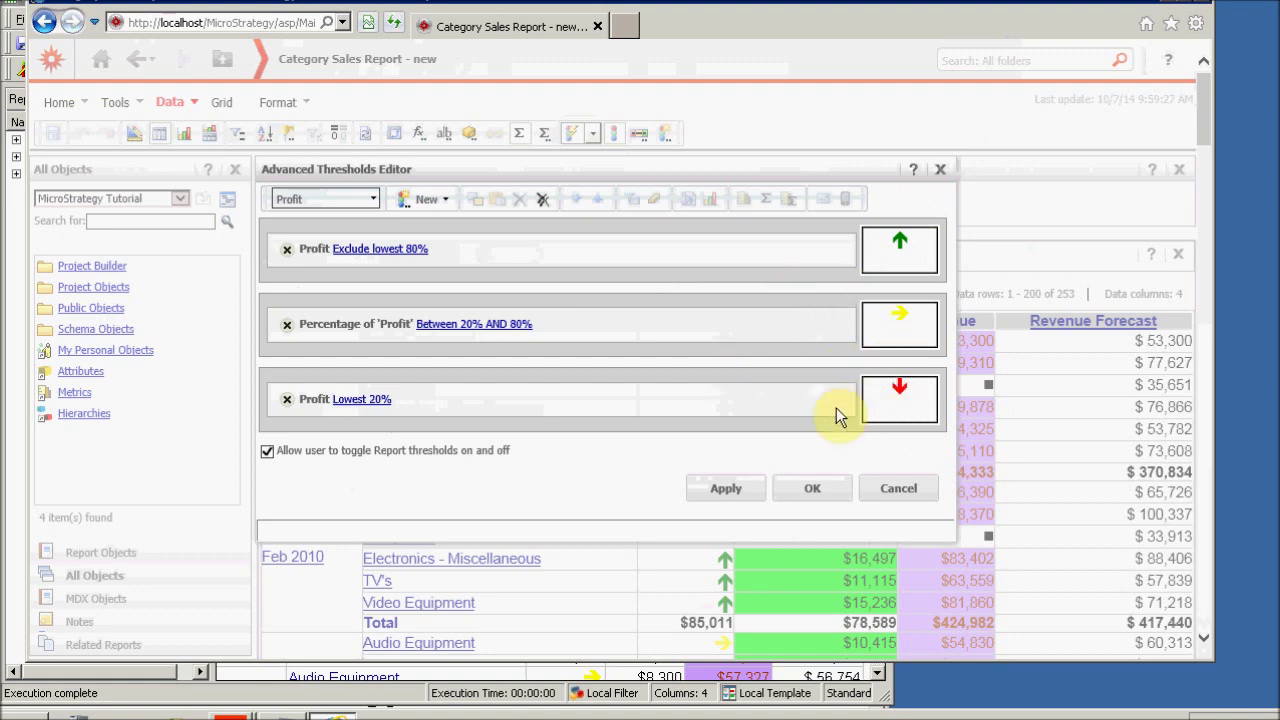
left_click(711, 277)
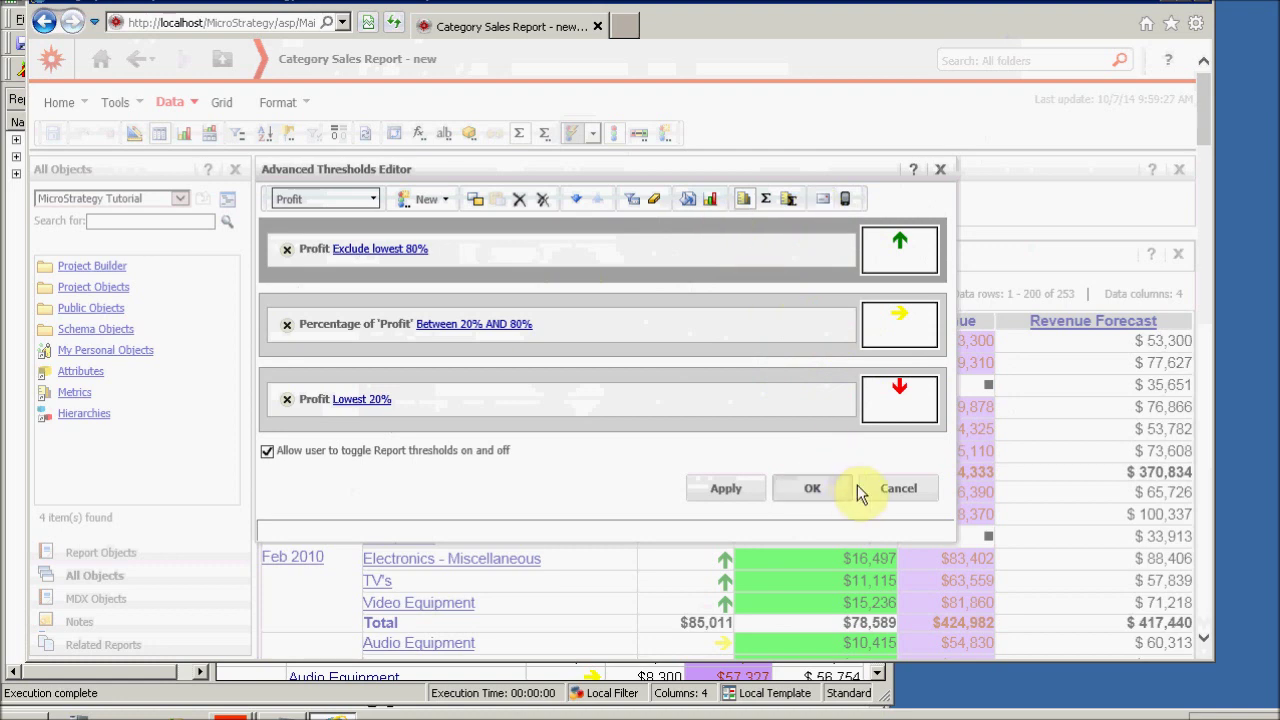
left_click(891, 488)
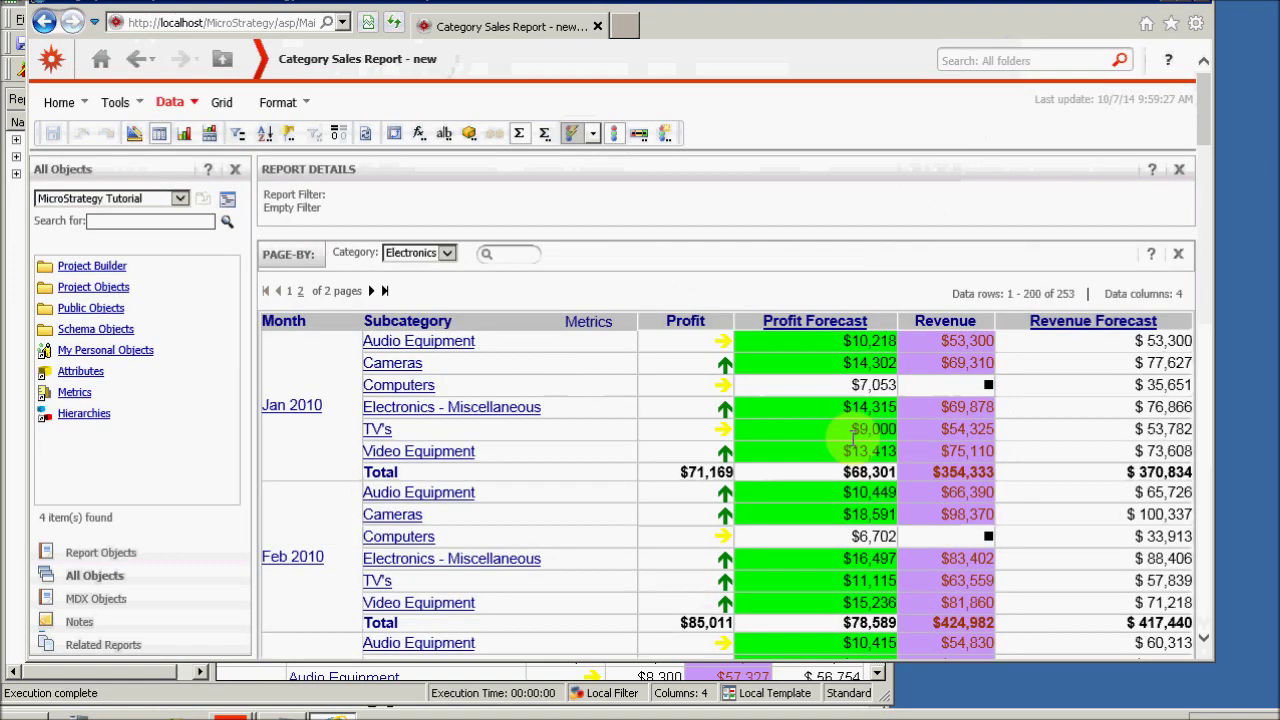
Step: Display the Category Sales Report - new as a graph and bring the whole chart into view
left_click(185, 137)
mouse_move(757, 428)
left_click_drag(1208, 331, 1214, 395)
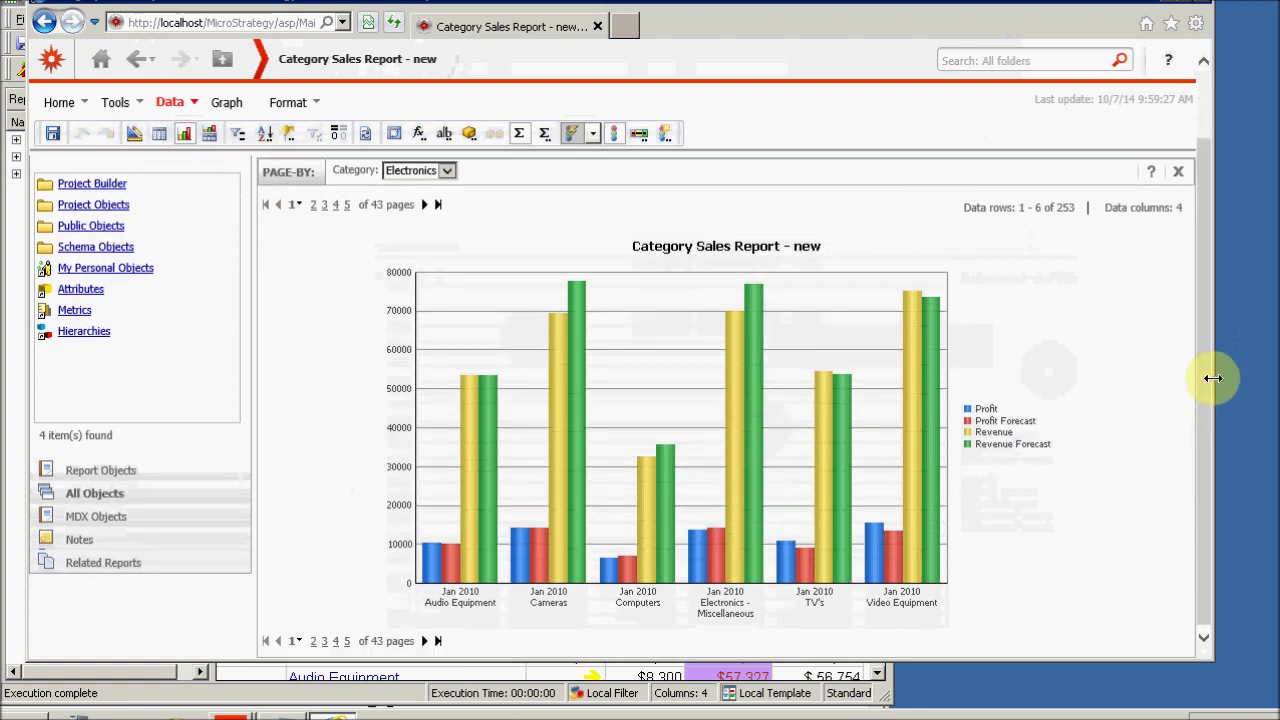
left_click_drag(1213, 378, 1212, 378)
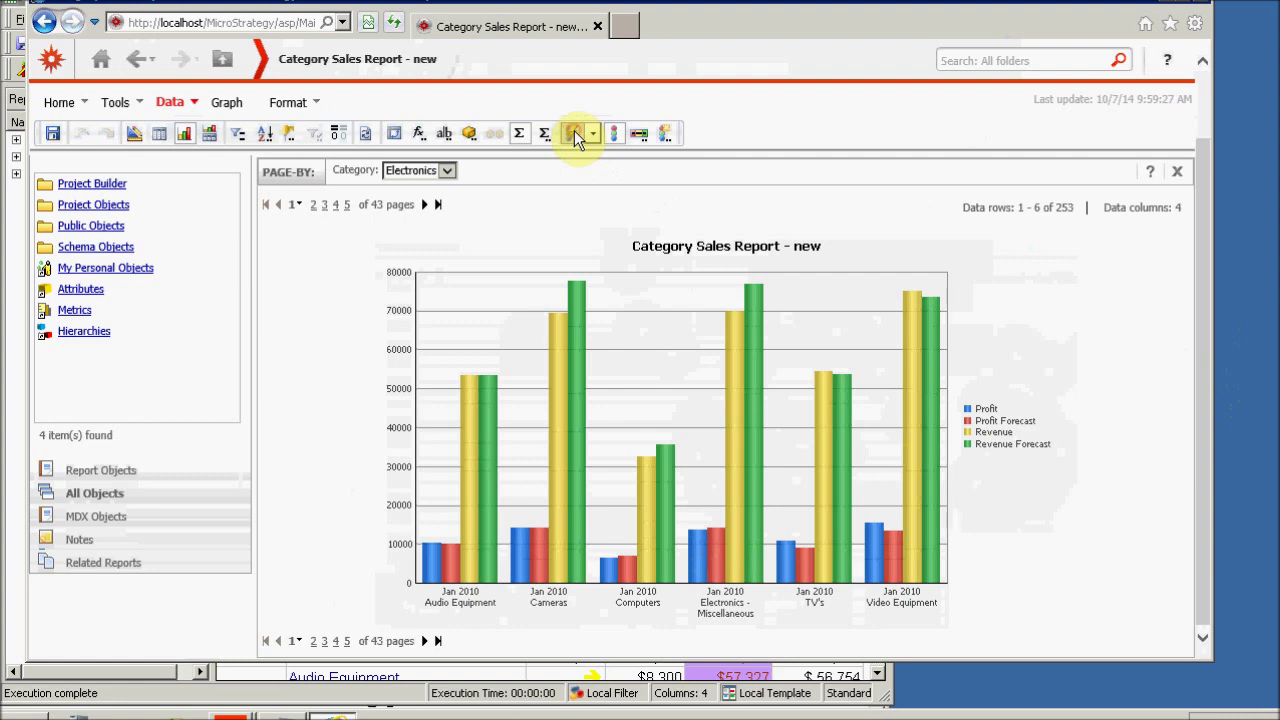
Step: Enable graph display for the Profit metric's three advanced thresholds, apply the change and close the editor
left_click(666, 134)
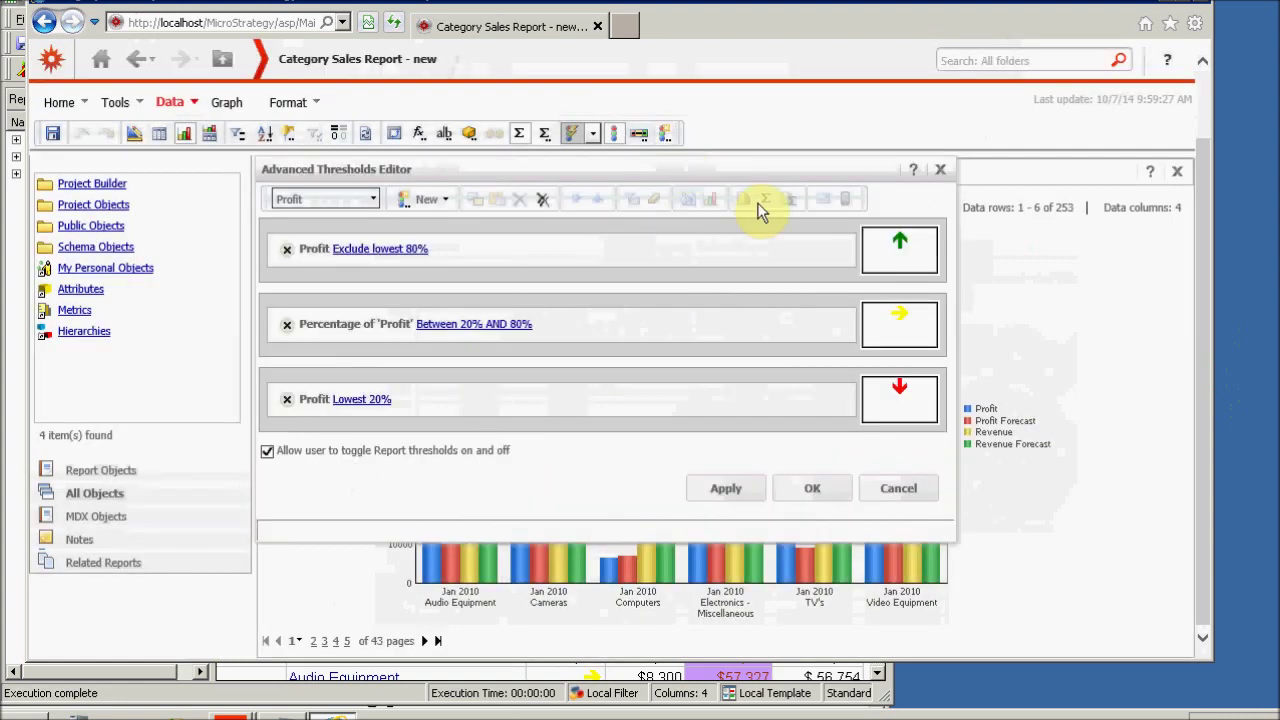
left_click(374, 202)
left_click(478, 234)
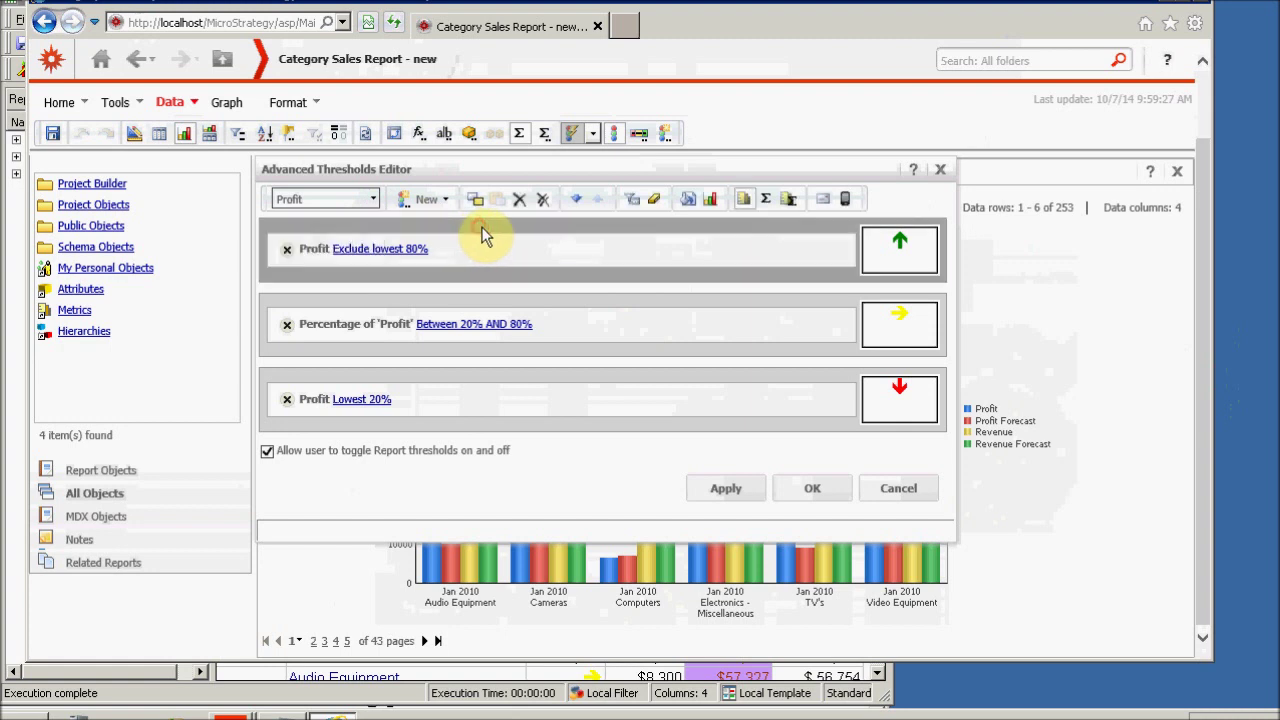
left_click(709, 199)
left_click(700, 304)
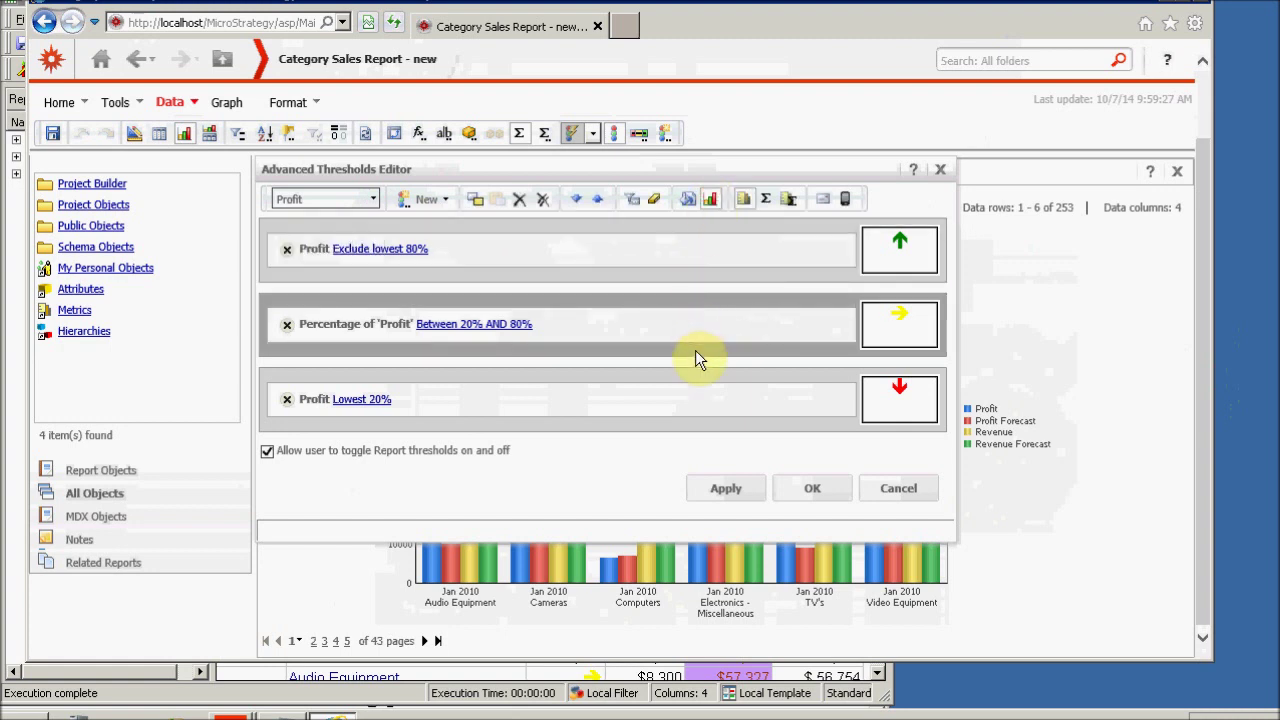
left_click(698, 381)
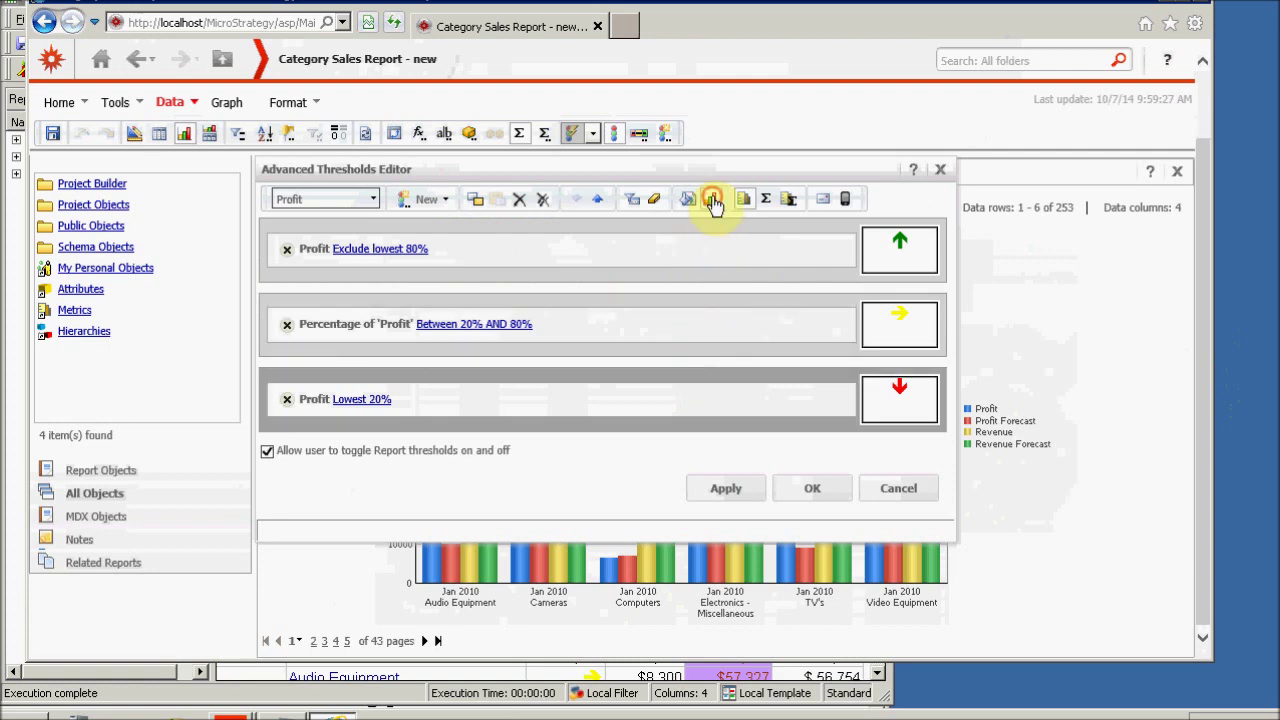
left_click(736, 486)
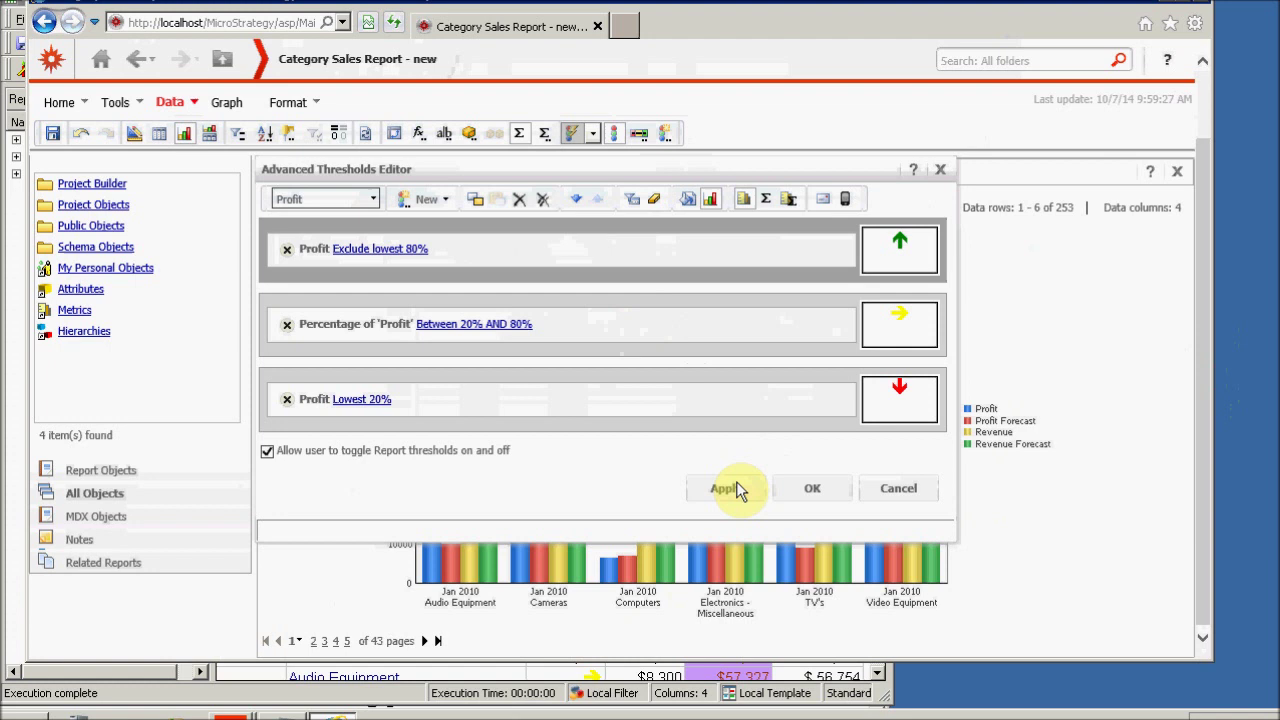
left_click(912, 492)
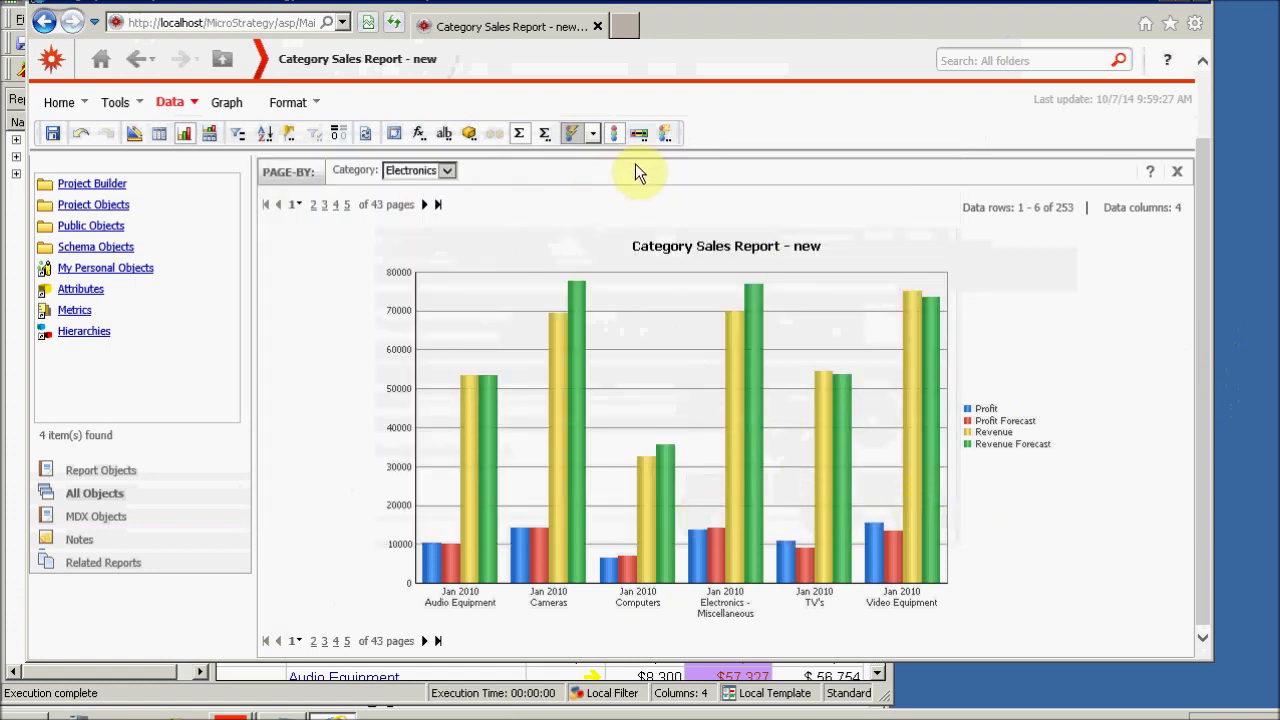
Step: Enable graph display for both of the Revenue metric's advanced thresholds, apply the change and close the editor
left_click(665, 138)
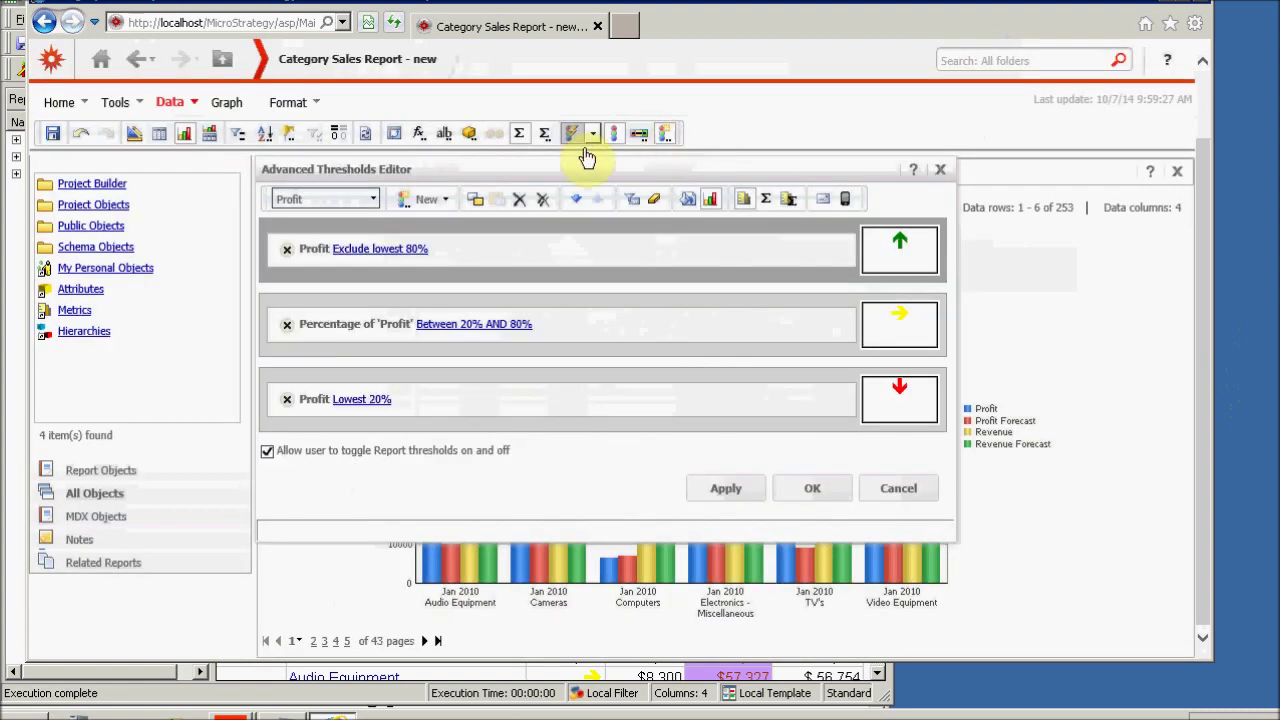
left_click(373, 199)
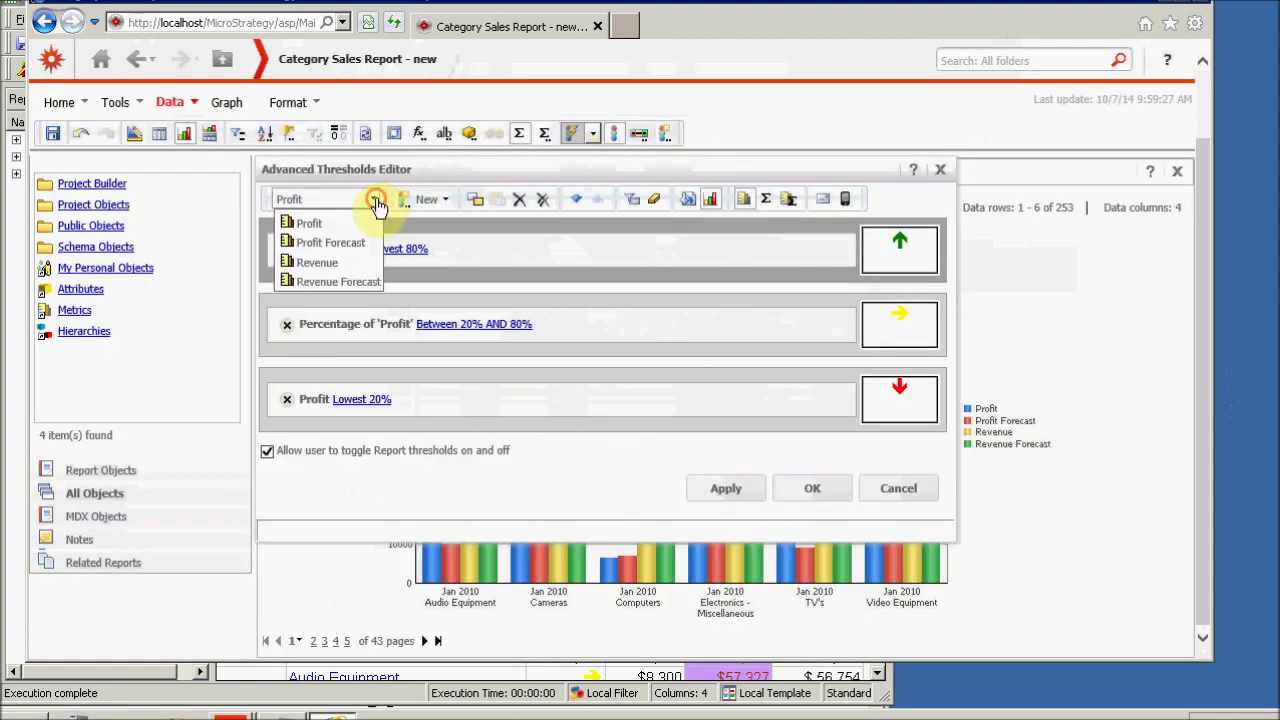
left_click(320, 263)
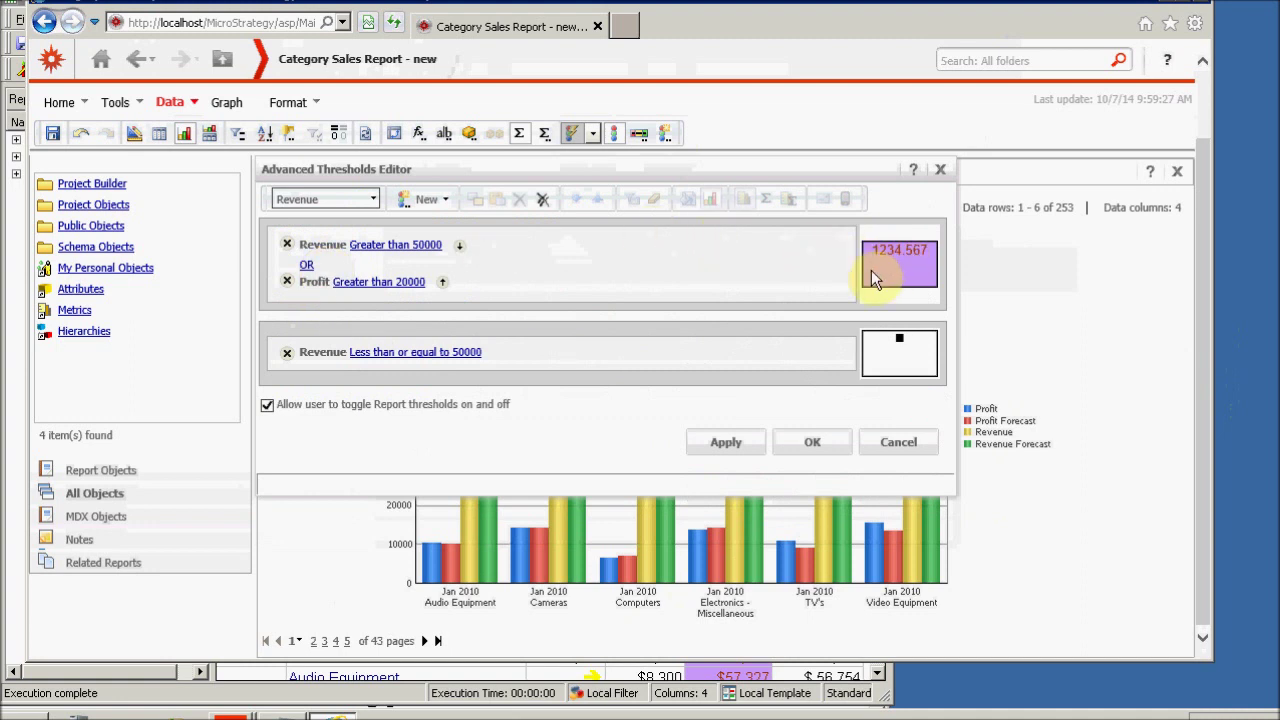
left_click(800, 230)
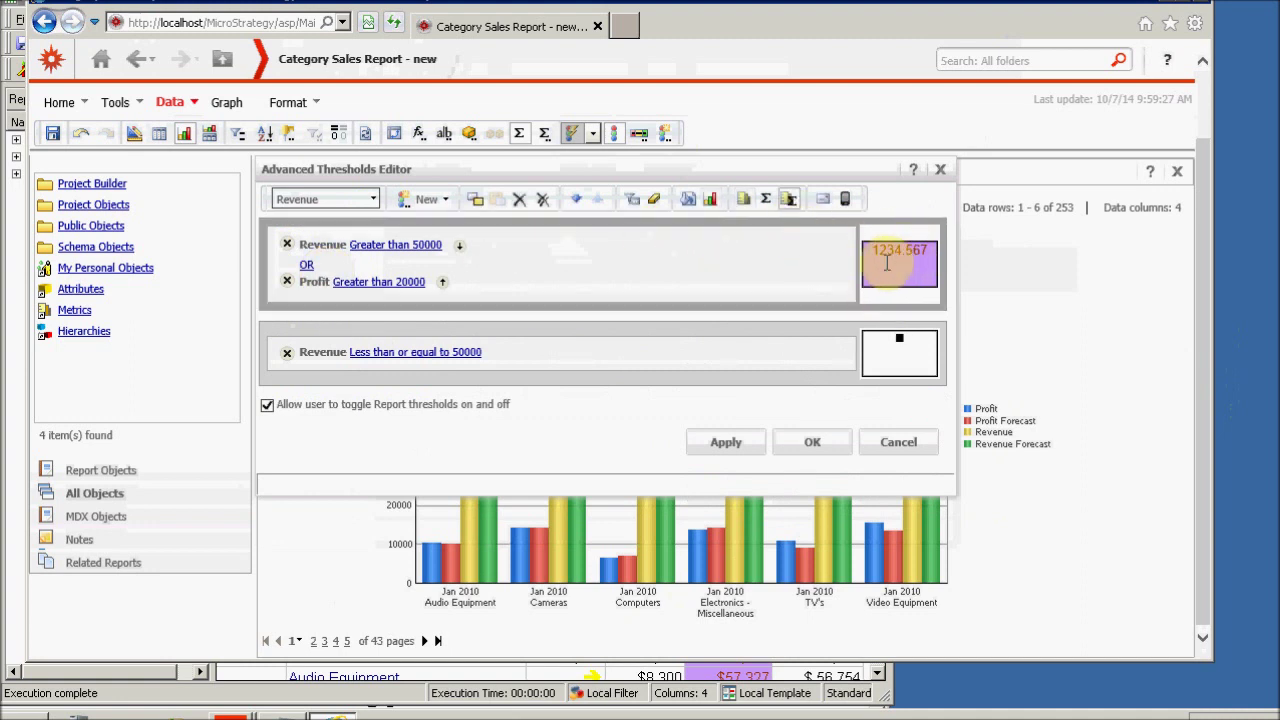
left_click(708, 198)
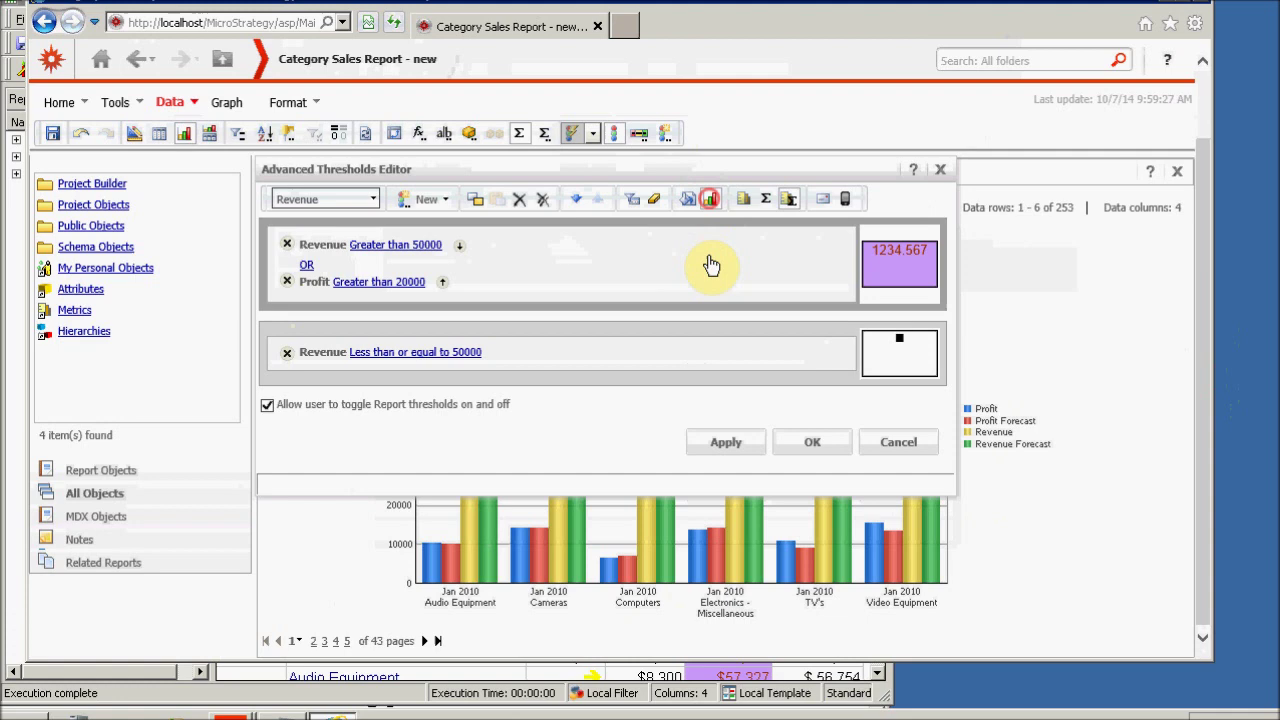
left_click(735, 329)
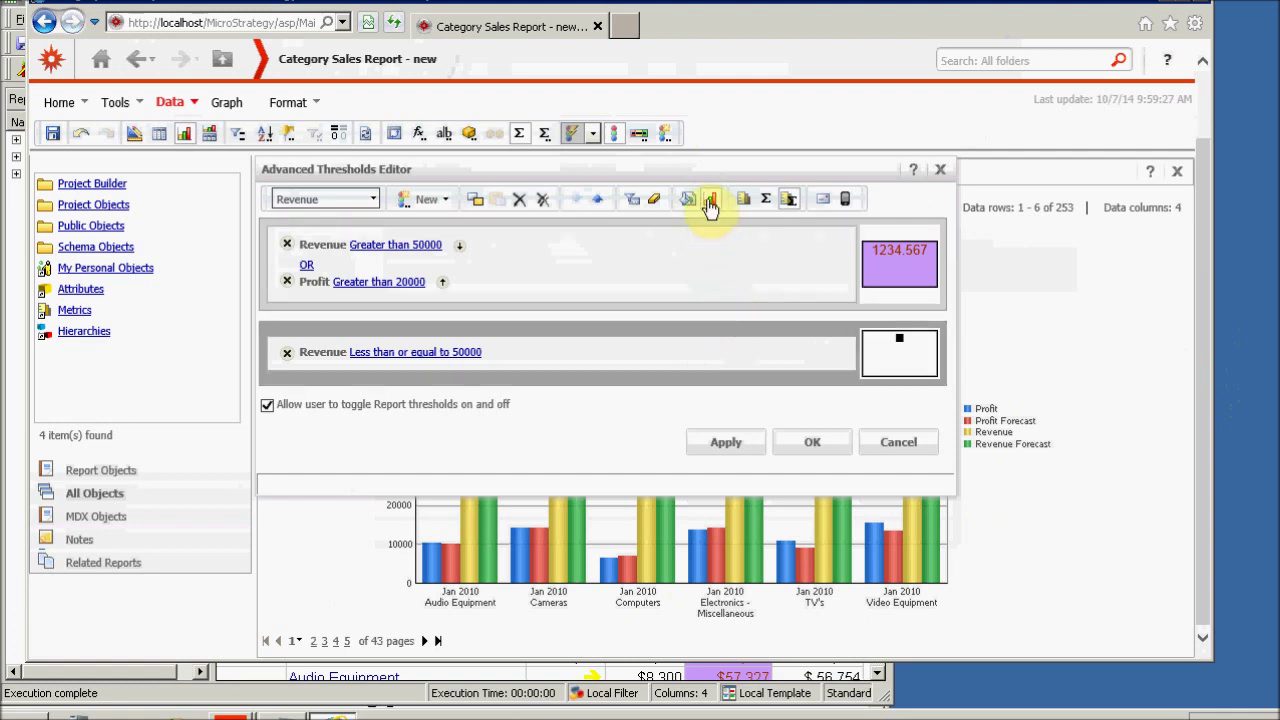
left_click(737, 441)
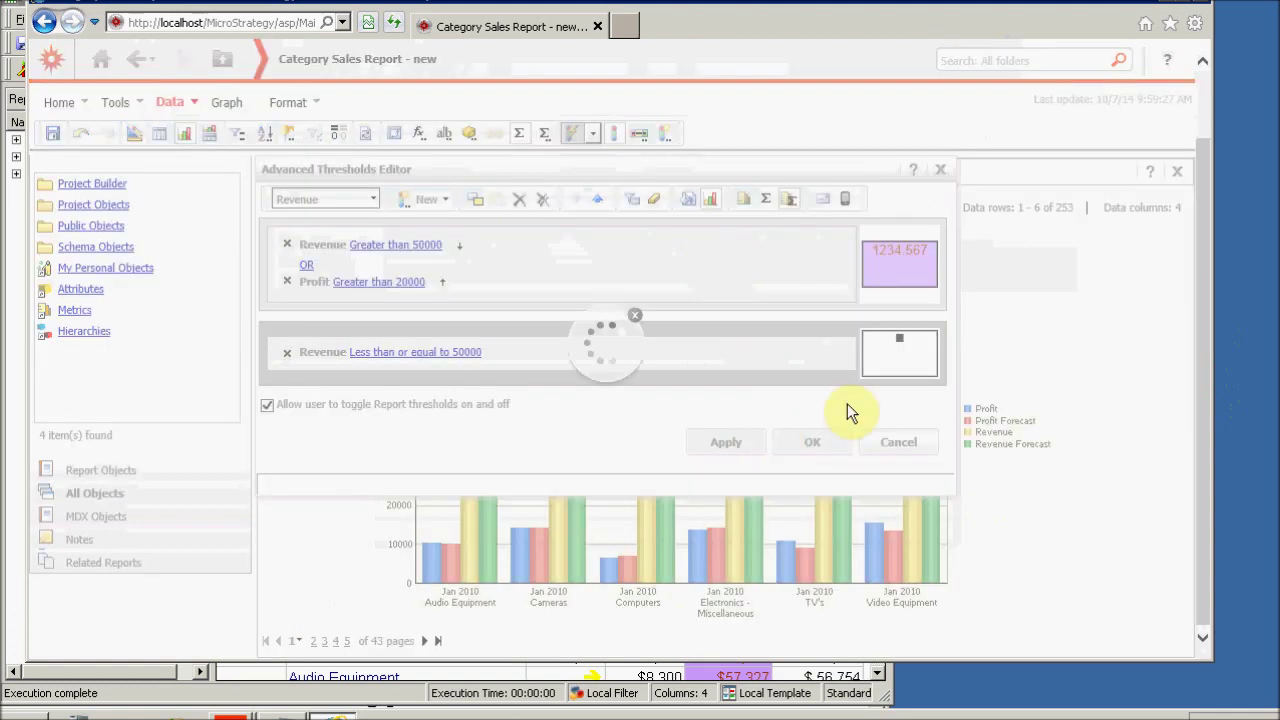
left_click(820, 466)
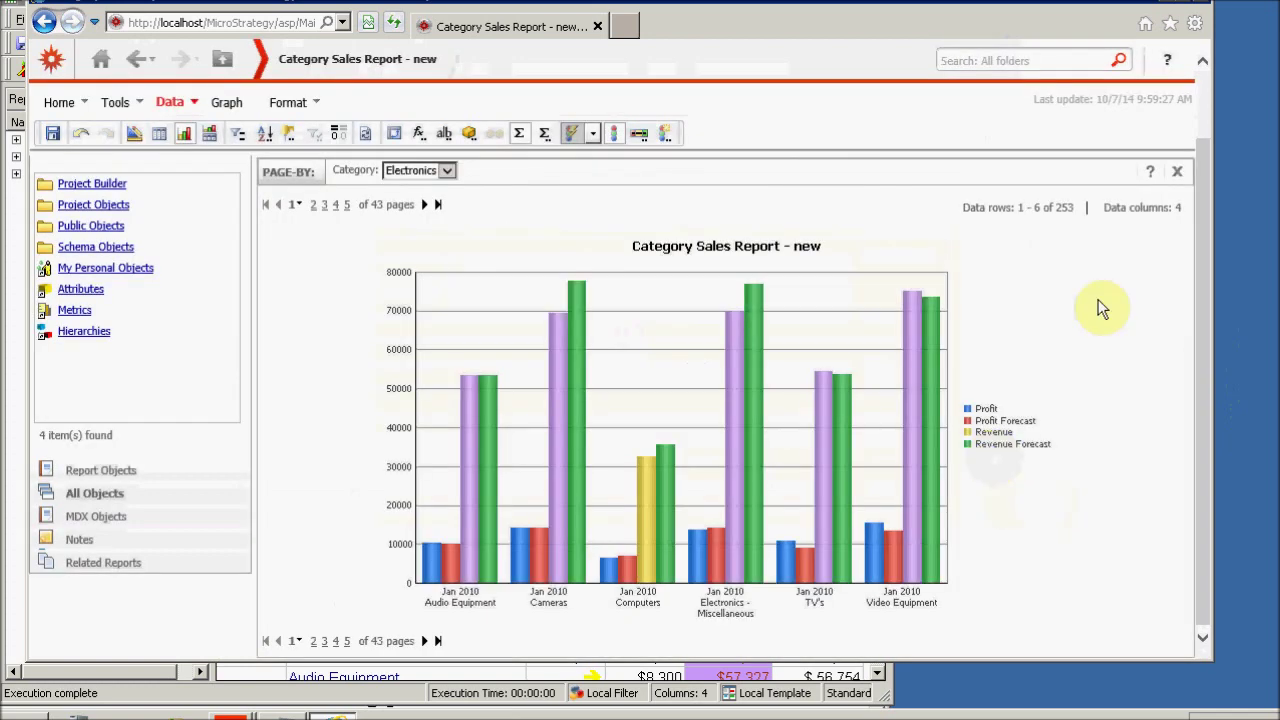
Step: Inspect the Revenue bars and toggle the report thresholds off and back on to compare the graph's formatting
mouse_move(835, 448)
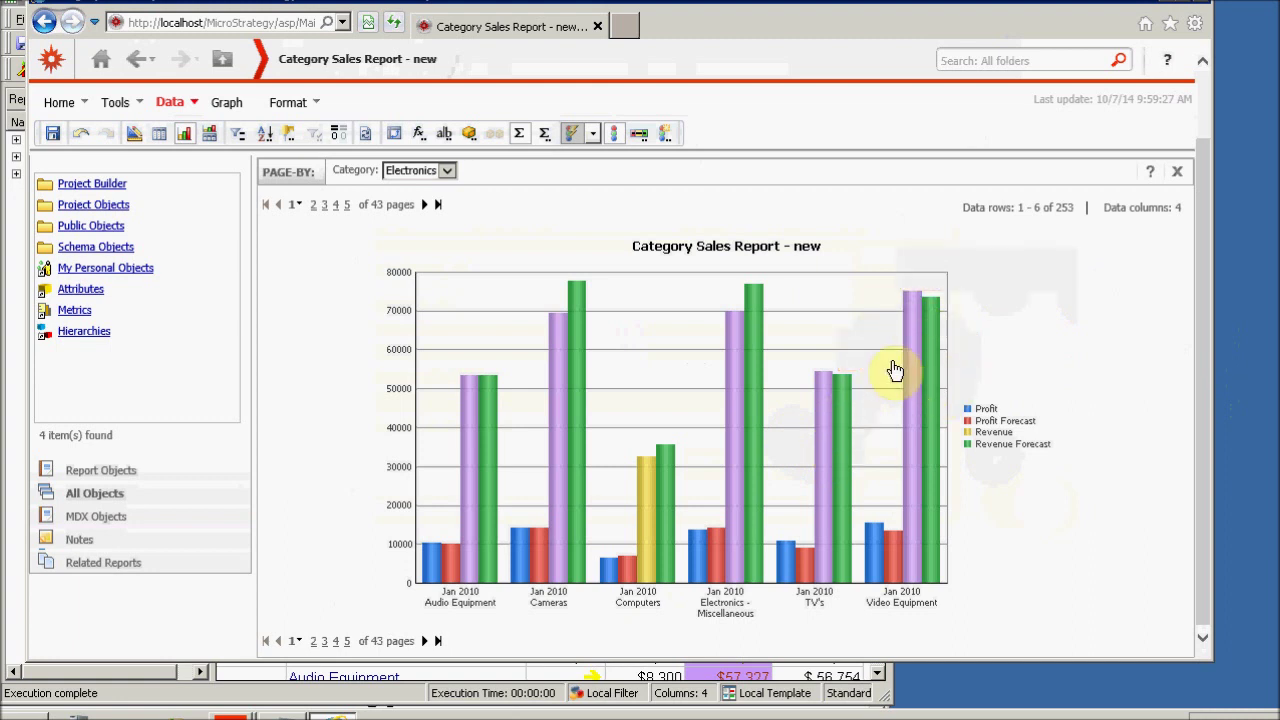
mouse_move(913, 350)
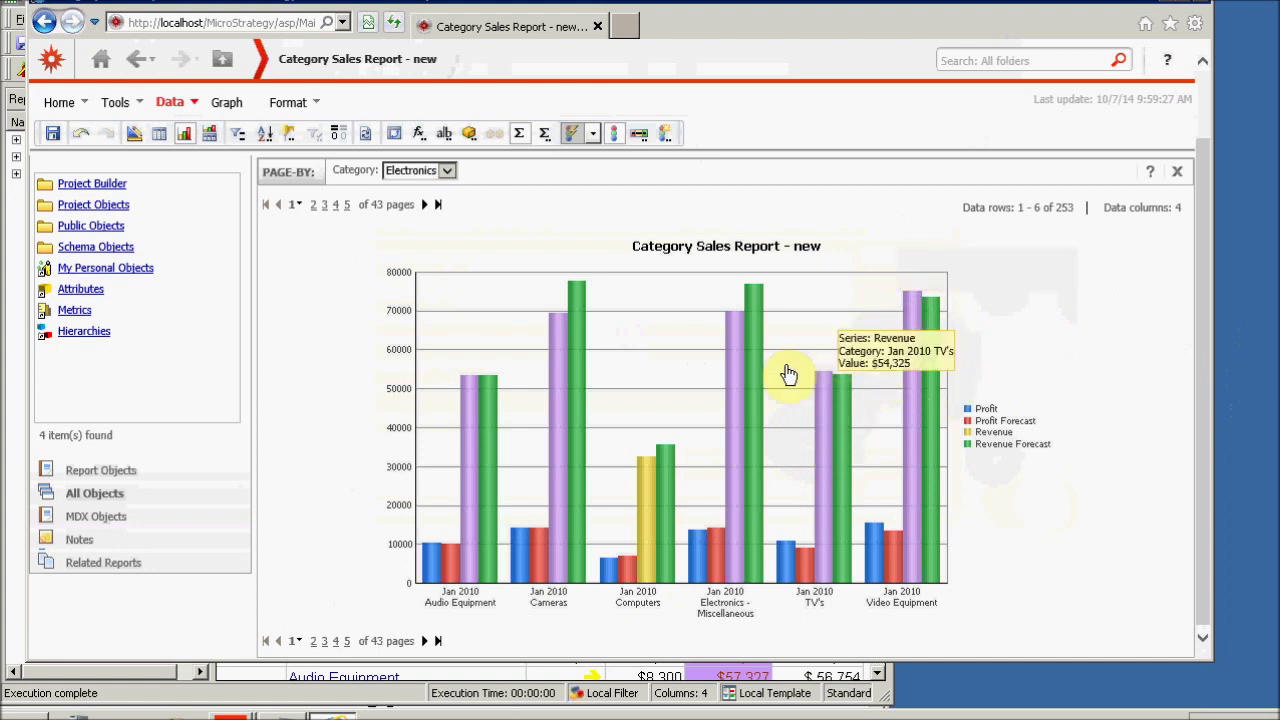
mouse_move(740, 425)
mouse_move(573, 432)
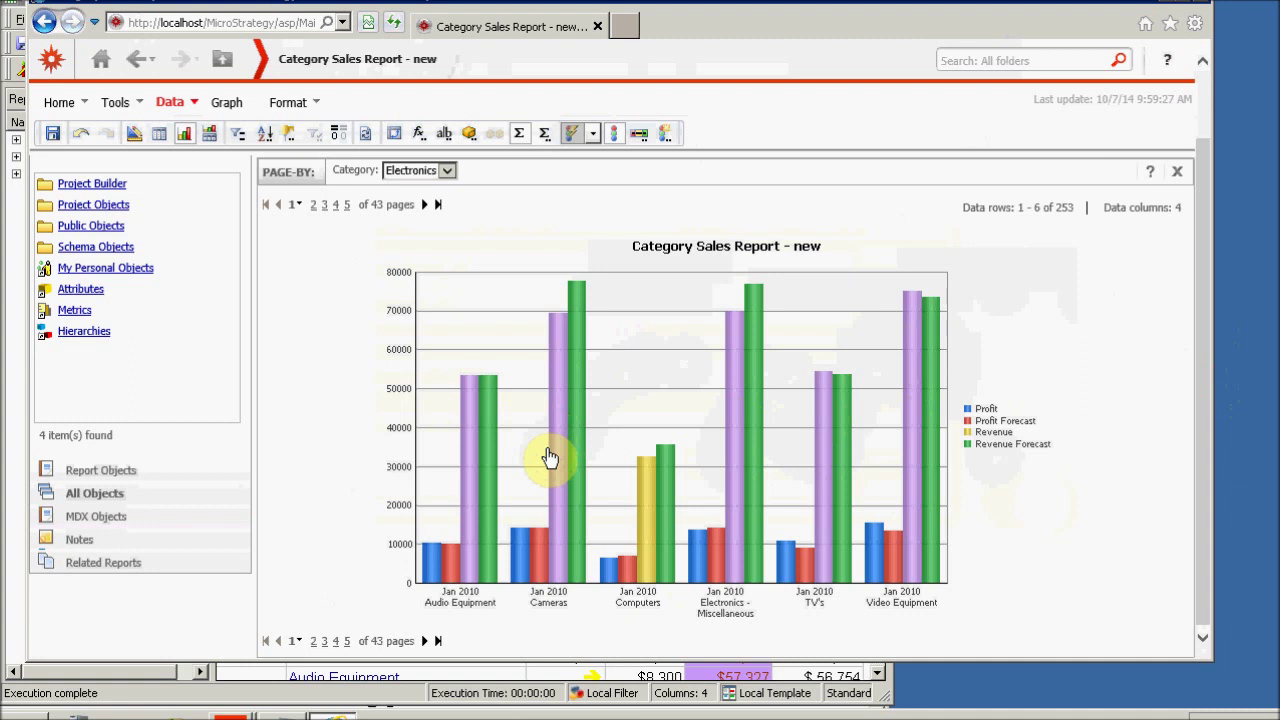
left_click(617, 140)
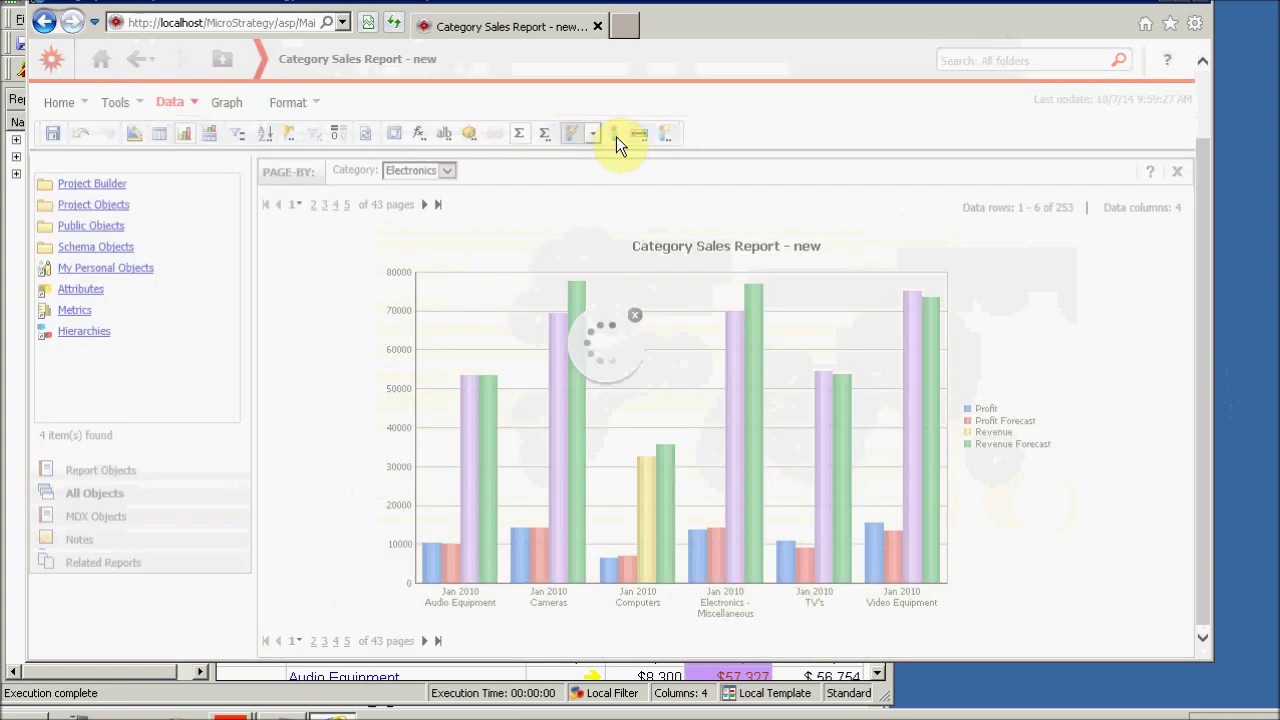
left_click(617, 140)
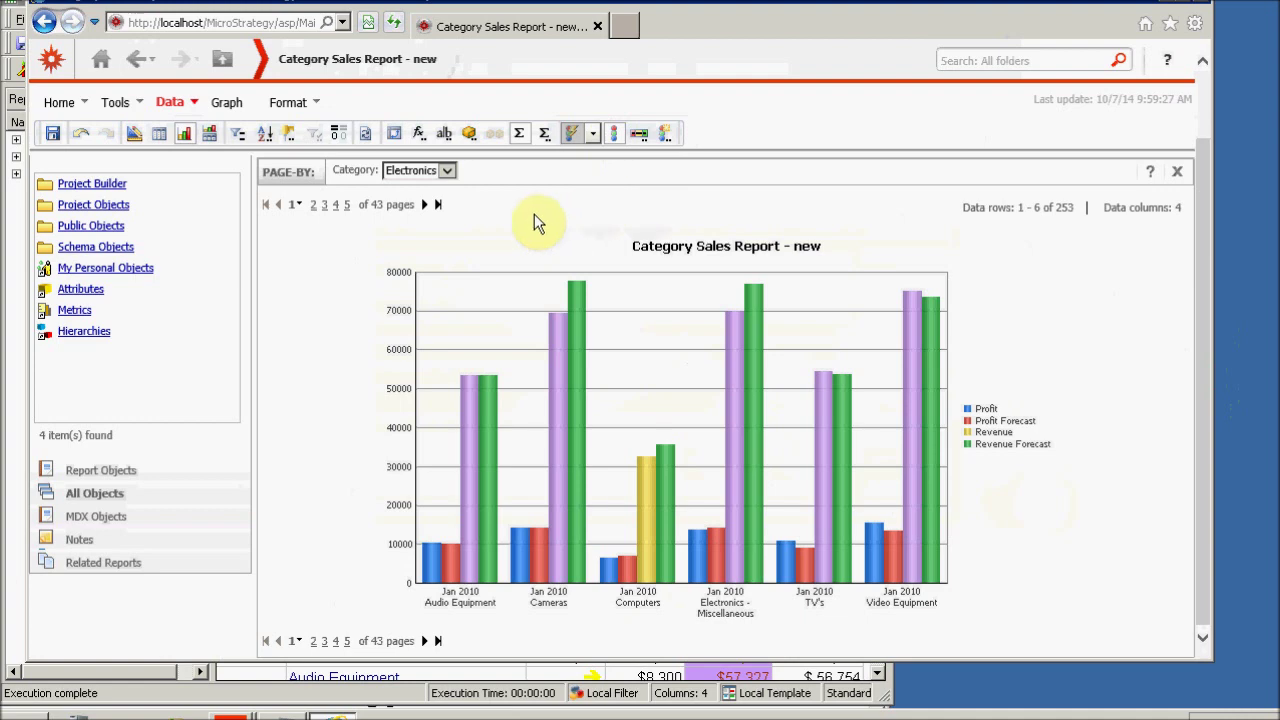
Step: Display the report as a grid and inspect the Profit Forecast threshold value in the visual threshold editor without changing it
left_click(162, 136)
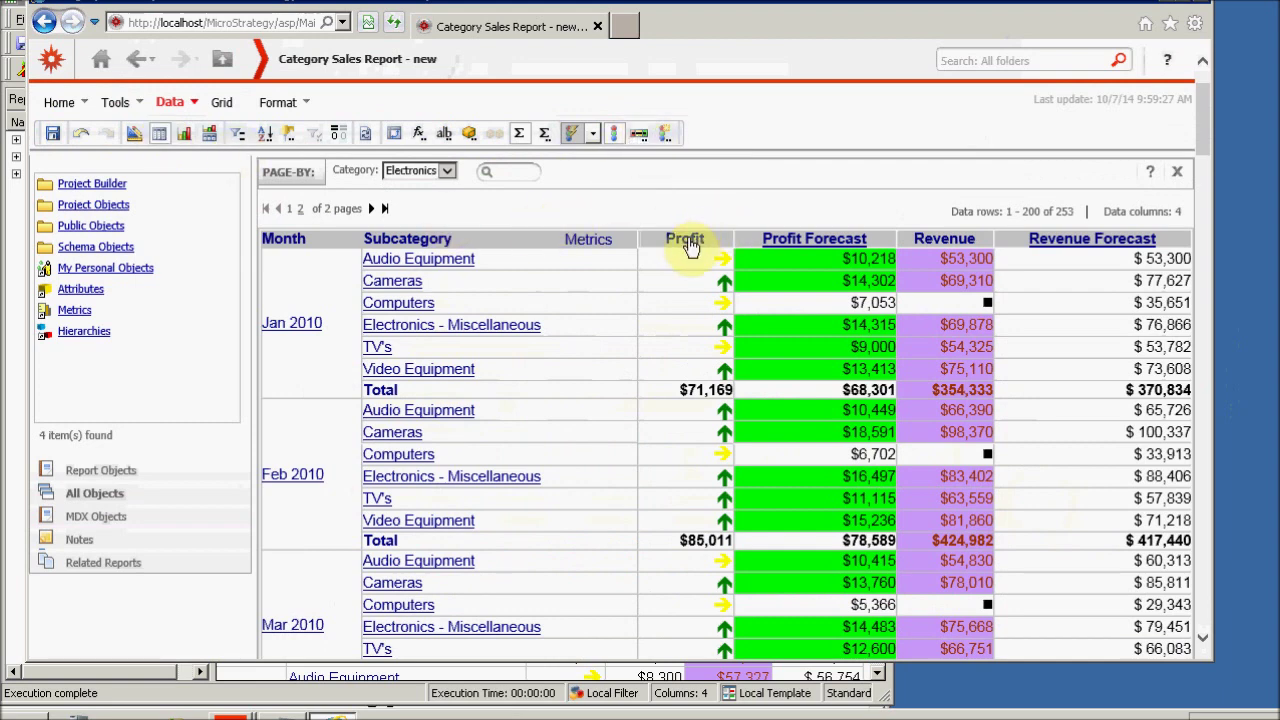
right_click(789, 246)
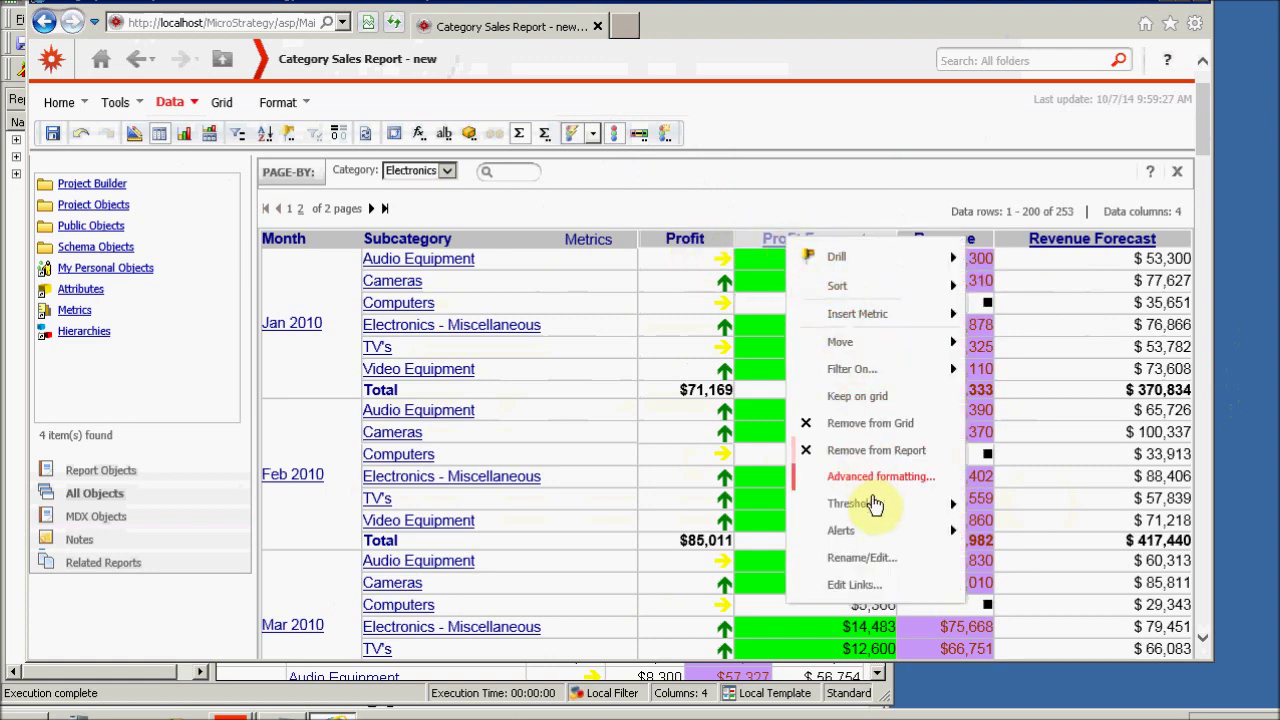
mouse_move(900, 506)
left_click(1015, 513)
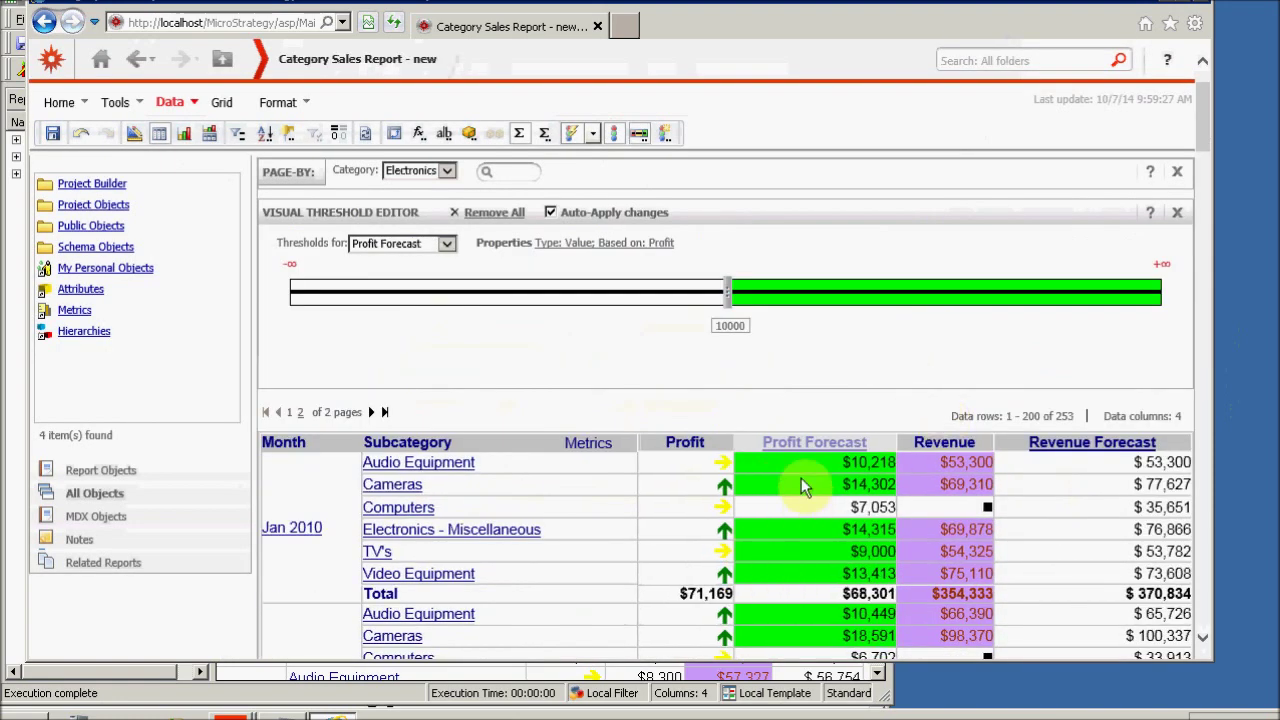
left_click(730, 327)
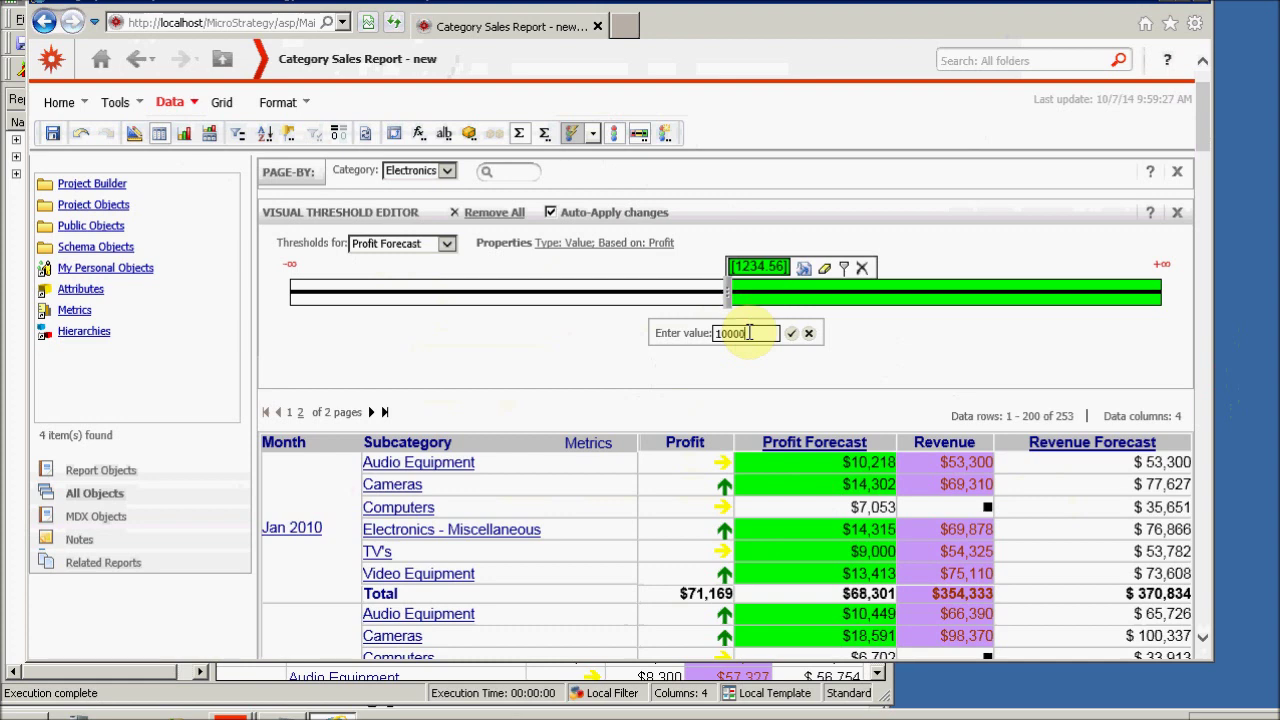
left_click(809, 336)
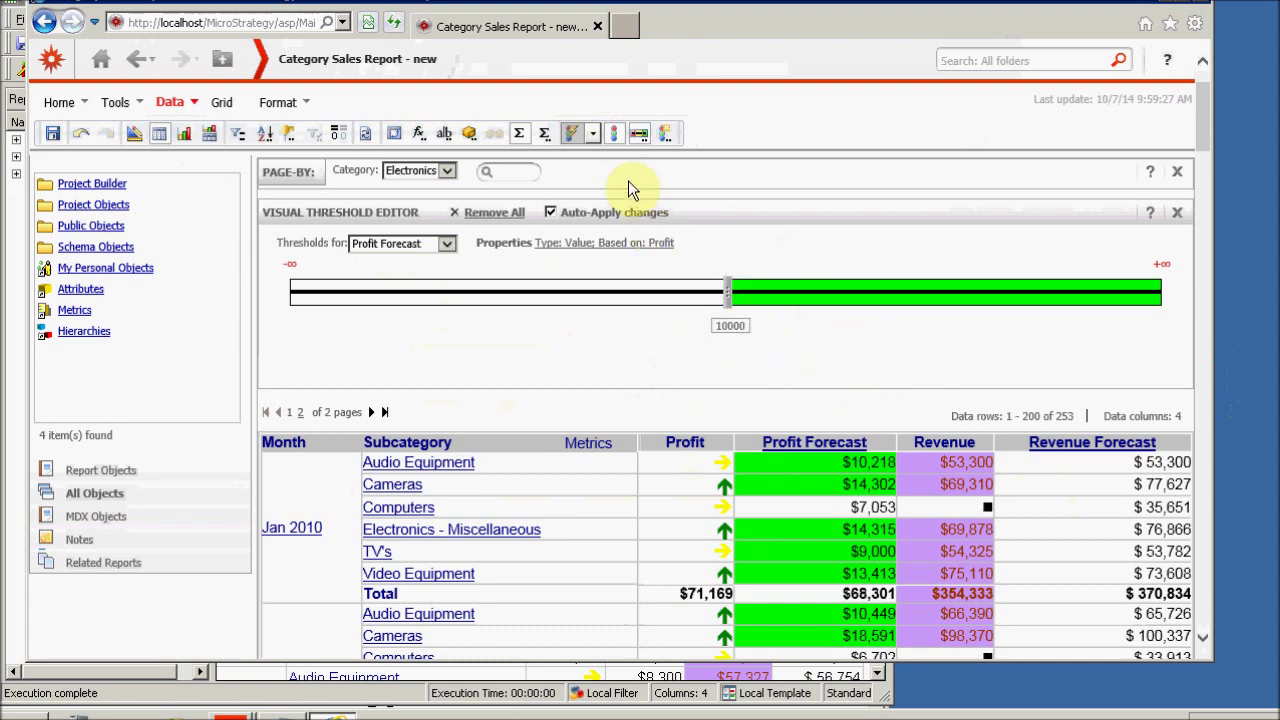
Step: Review the Revenue, Profit and Profit Forecast advanced thresholds, disallow users from toggling report thresholds on and off, and close the threshold editors
left_click(663, 133)
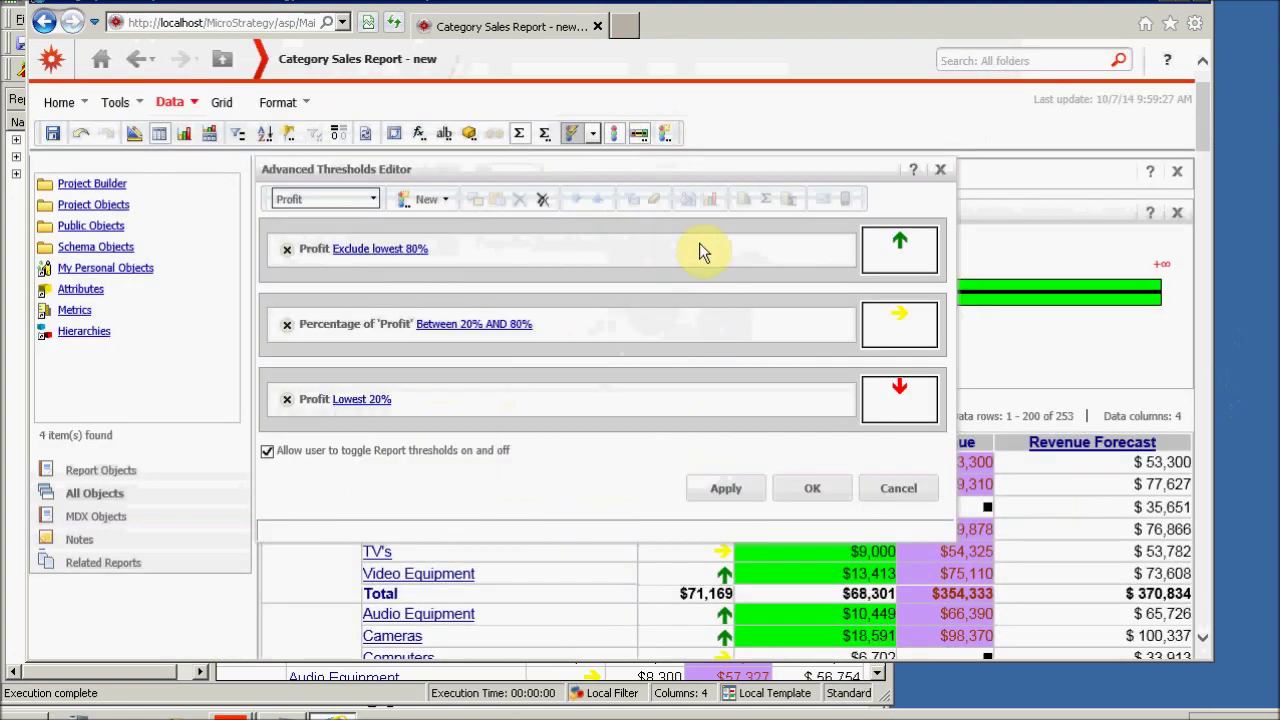
left_click(376, 201)
left_click(329, 263)
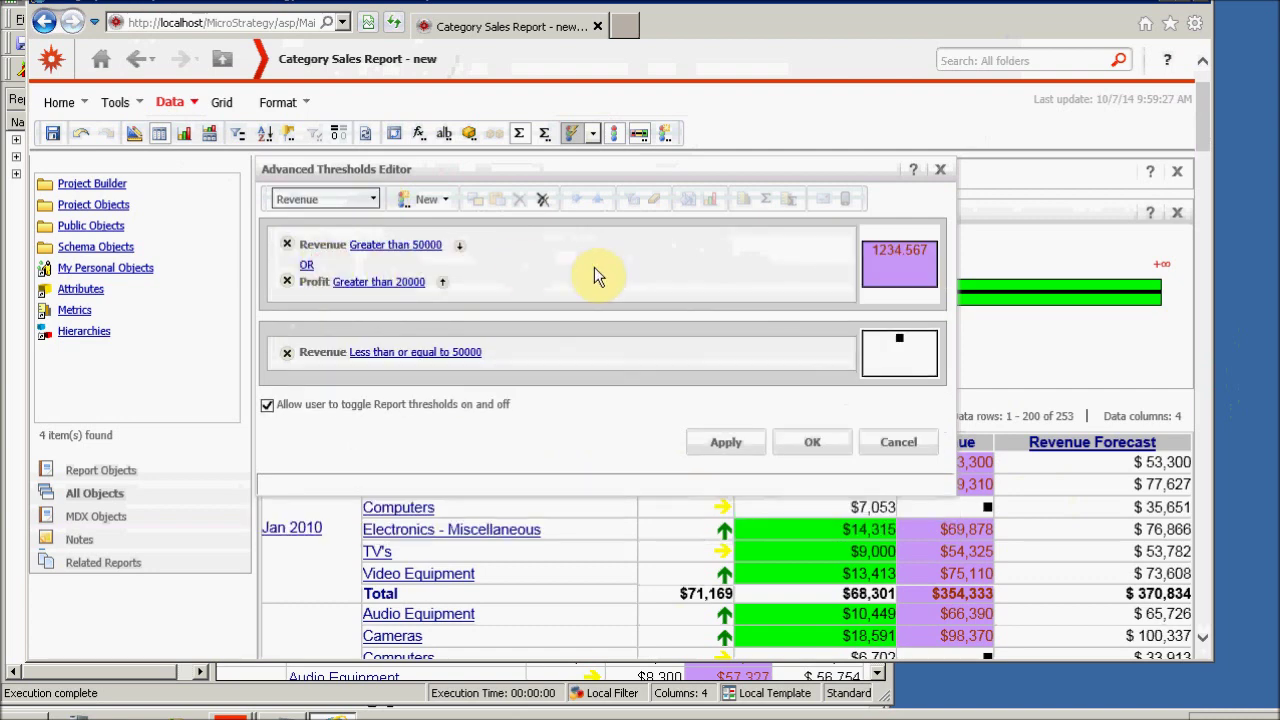
left_click(373, 200)
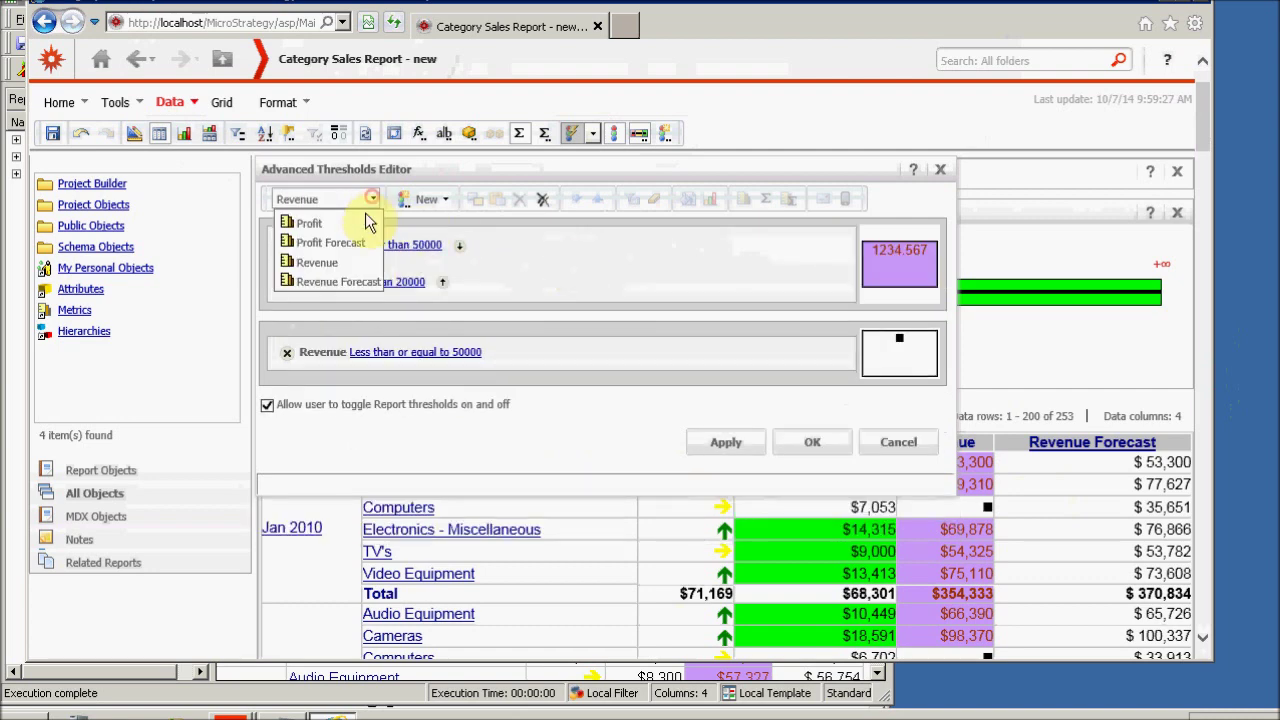
left_click(337, 223)
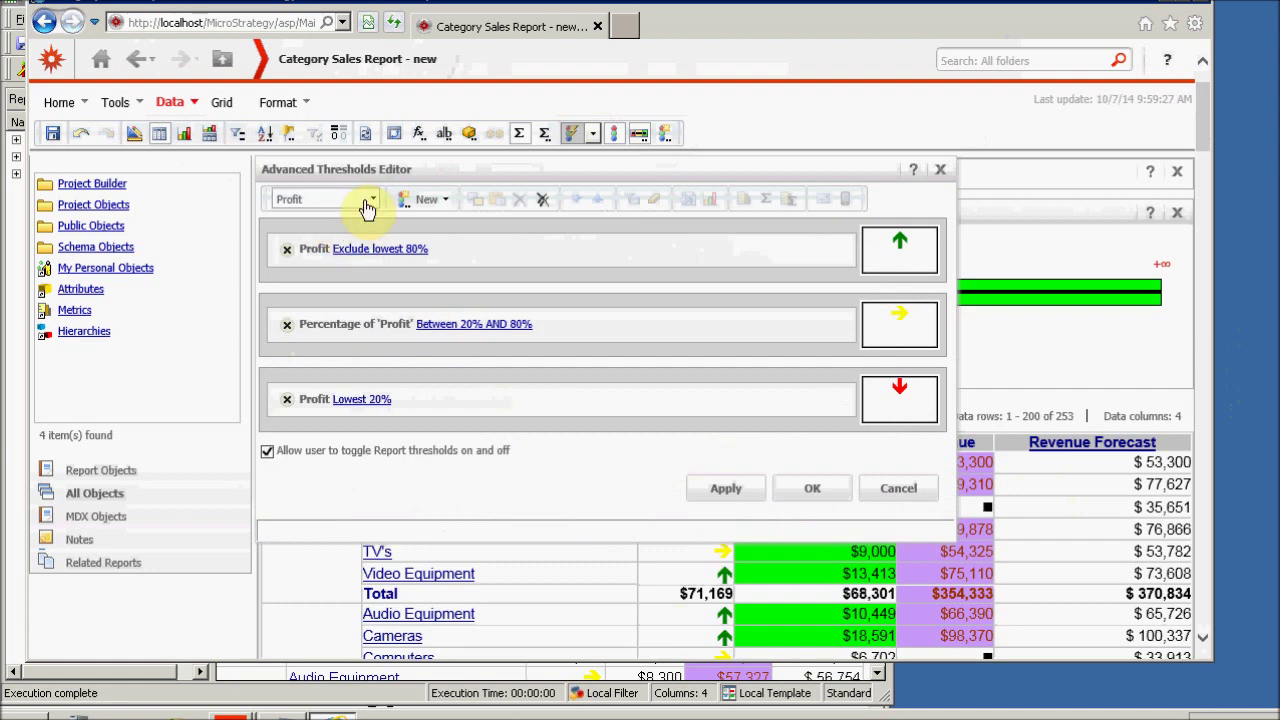
left_click(372, 200)
left_click(337, 243)
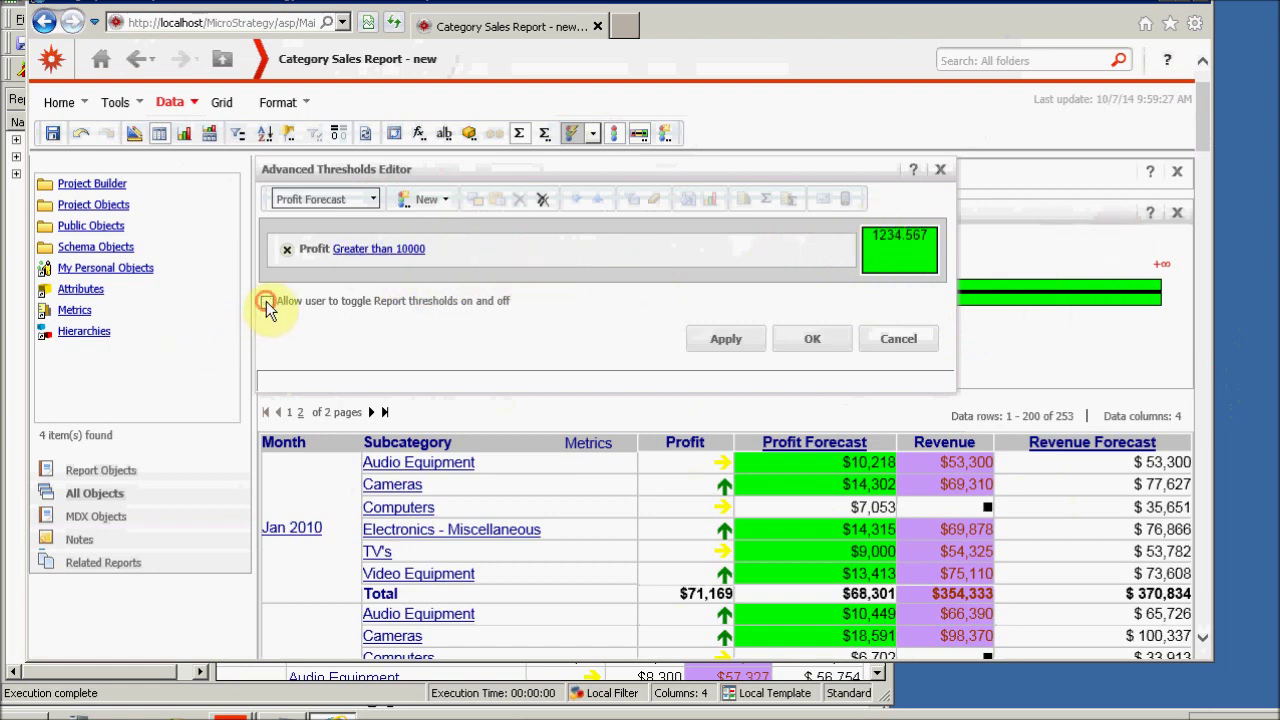
left_click(815, 339)
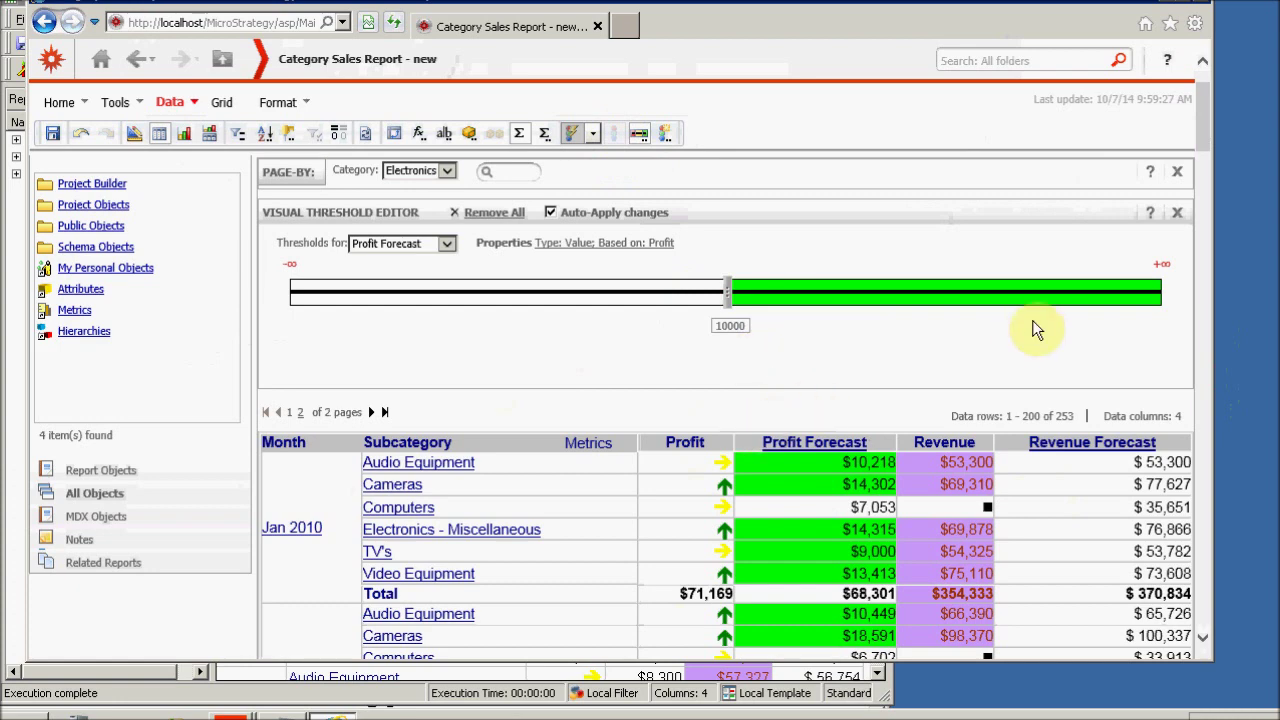
left_click(1176, 213)
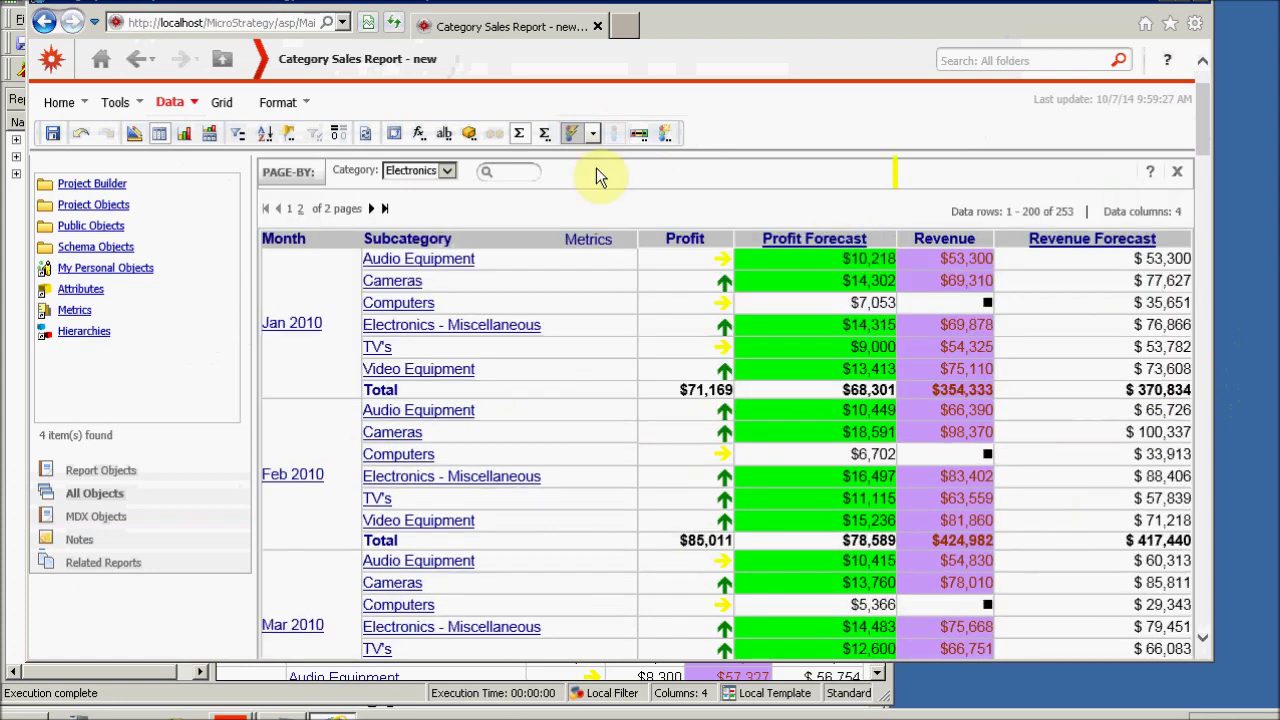
Step: Drill from Profit Forecast to Profit Forecast Factor, and drill Jan 2010 down to Day
left_click_drag(694, 247, 915, 235)
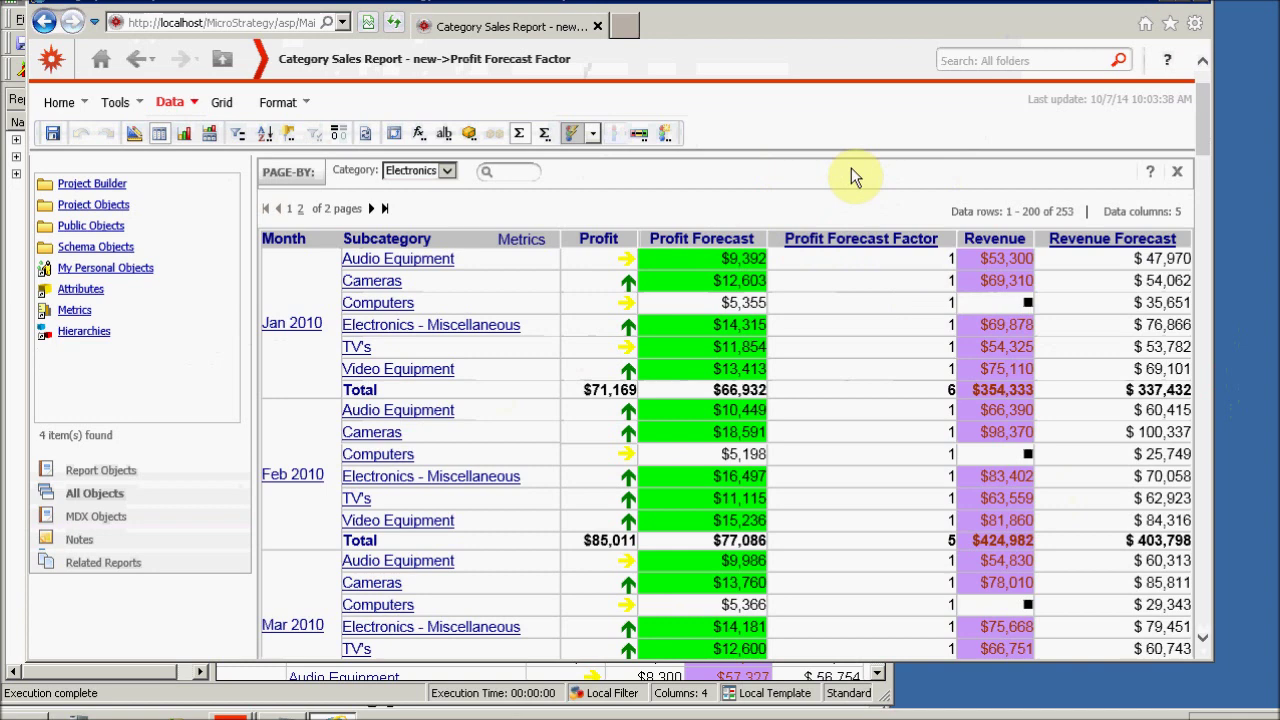
left_click(243, 705)
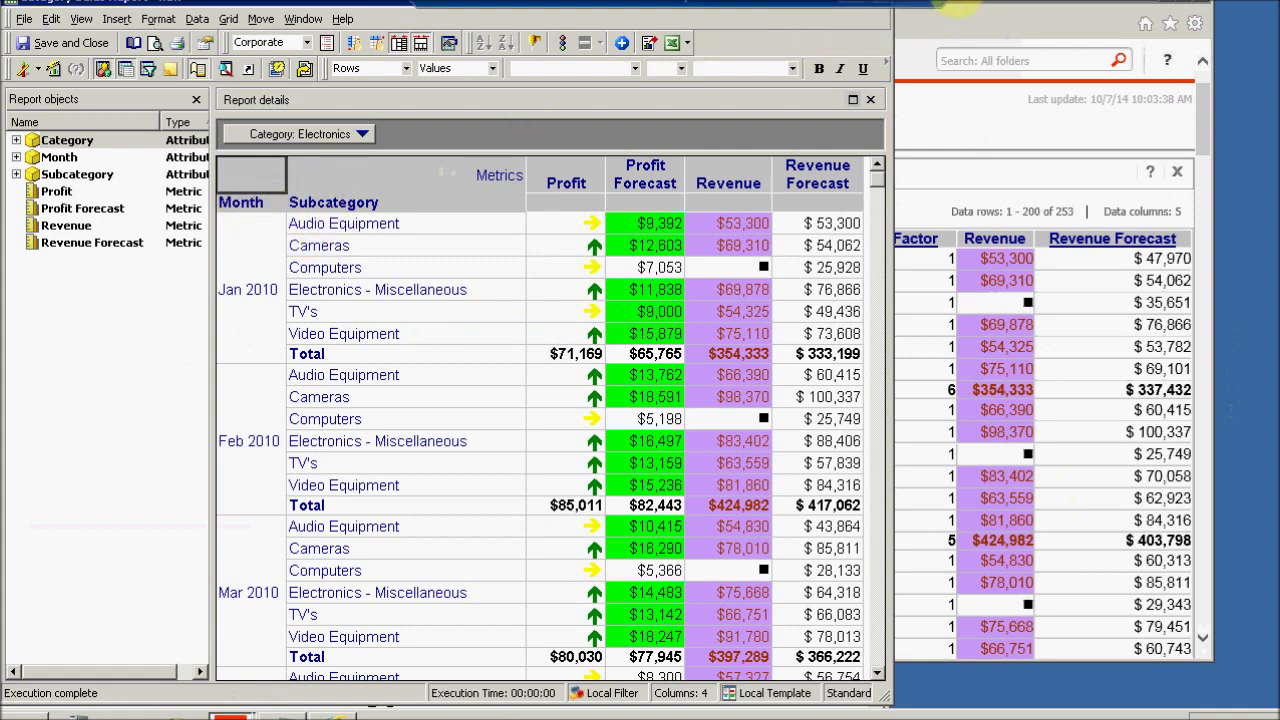
left_click(960, 8)
scroll(372, 305, "down", 3)
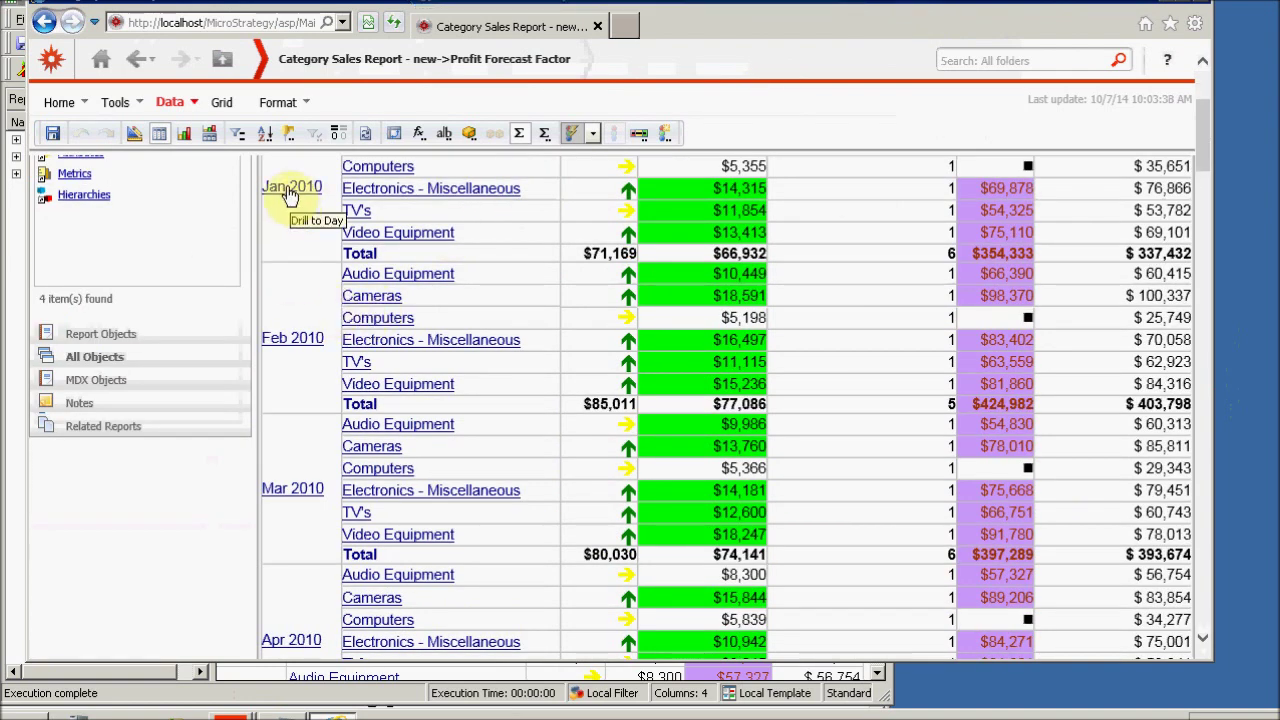
left_click(291, 190)
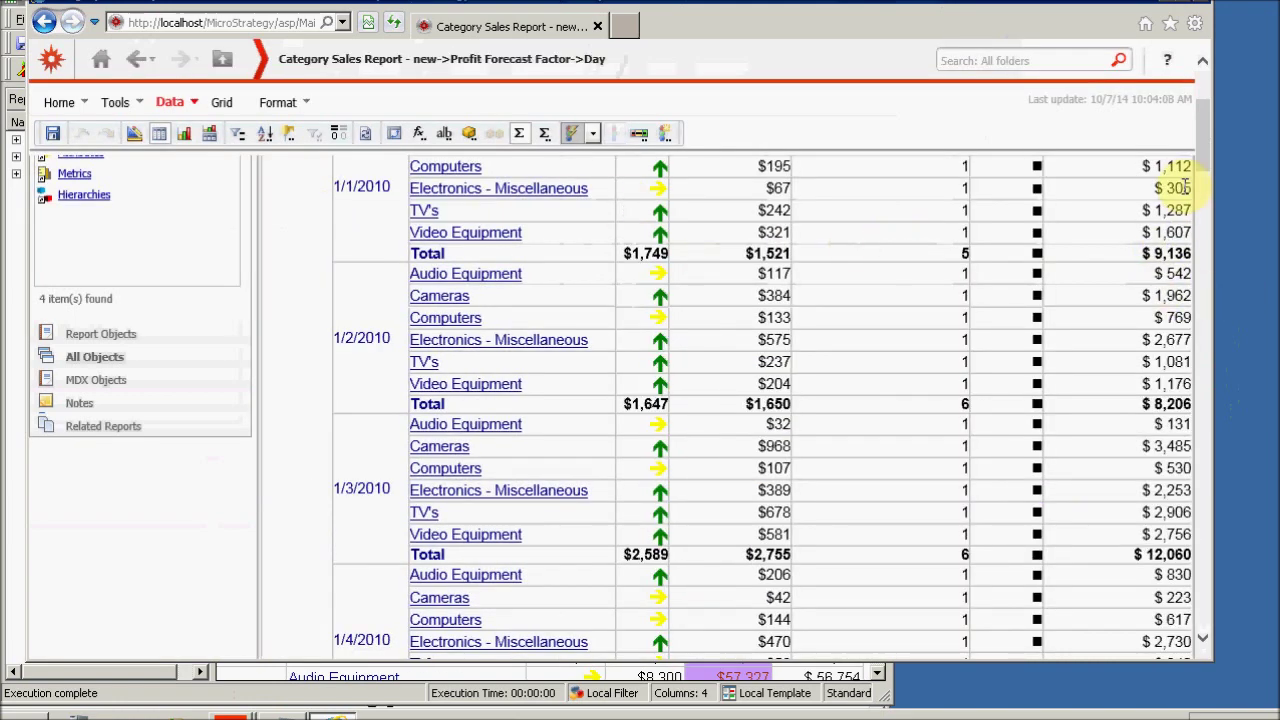
Step: Switch to MicroStrategy Developer and set Keep Thresholds while drilling to No in the report's drilling data options
left_click_drag(1201, 135, 1200, 117)
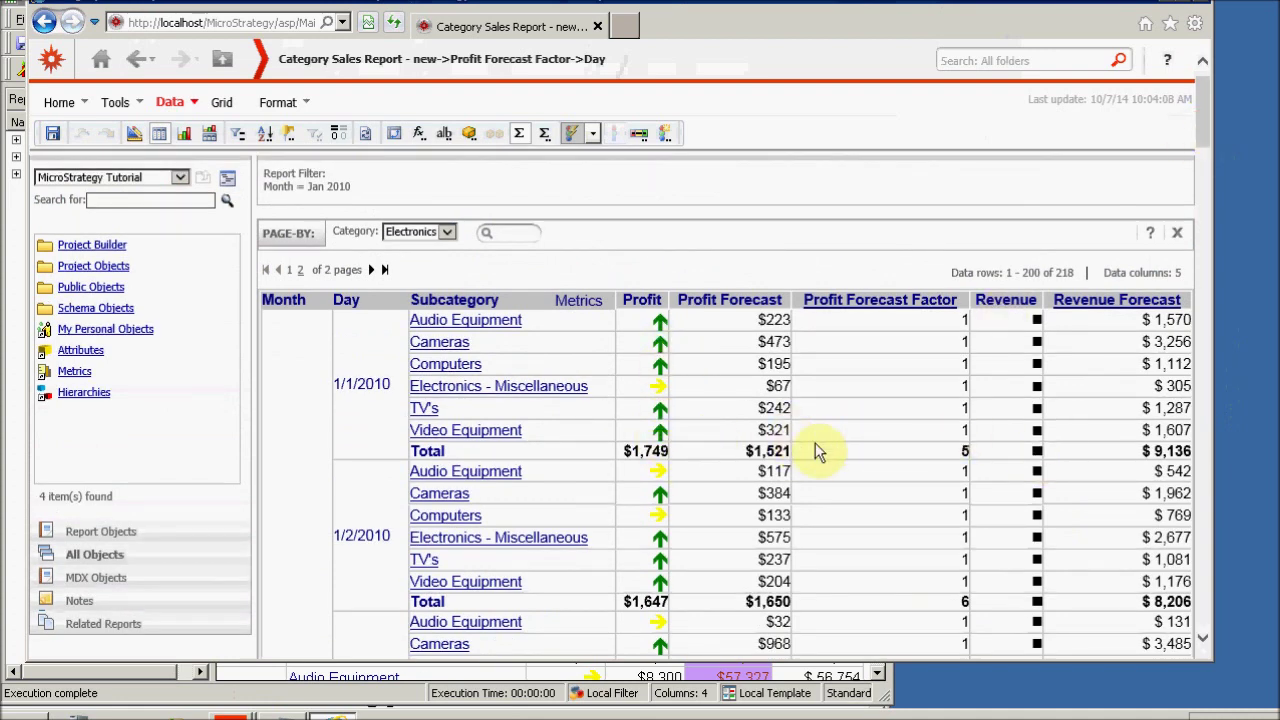
left_click(386, 688)
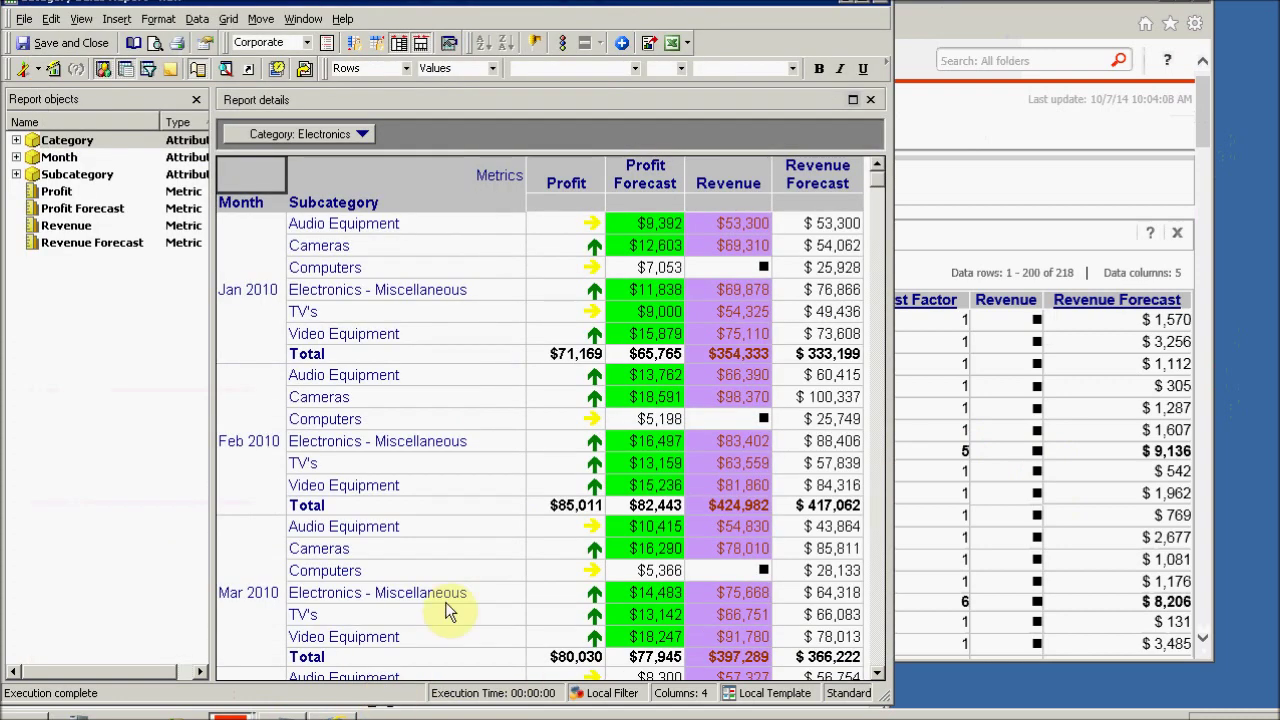
left_click(196, 20)
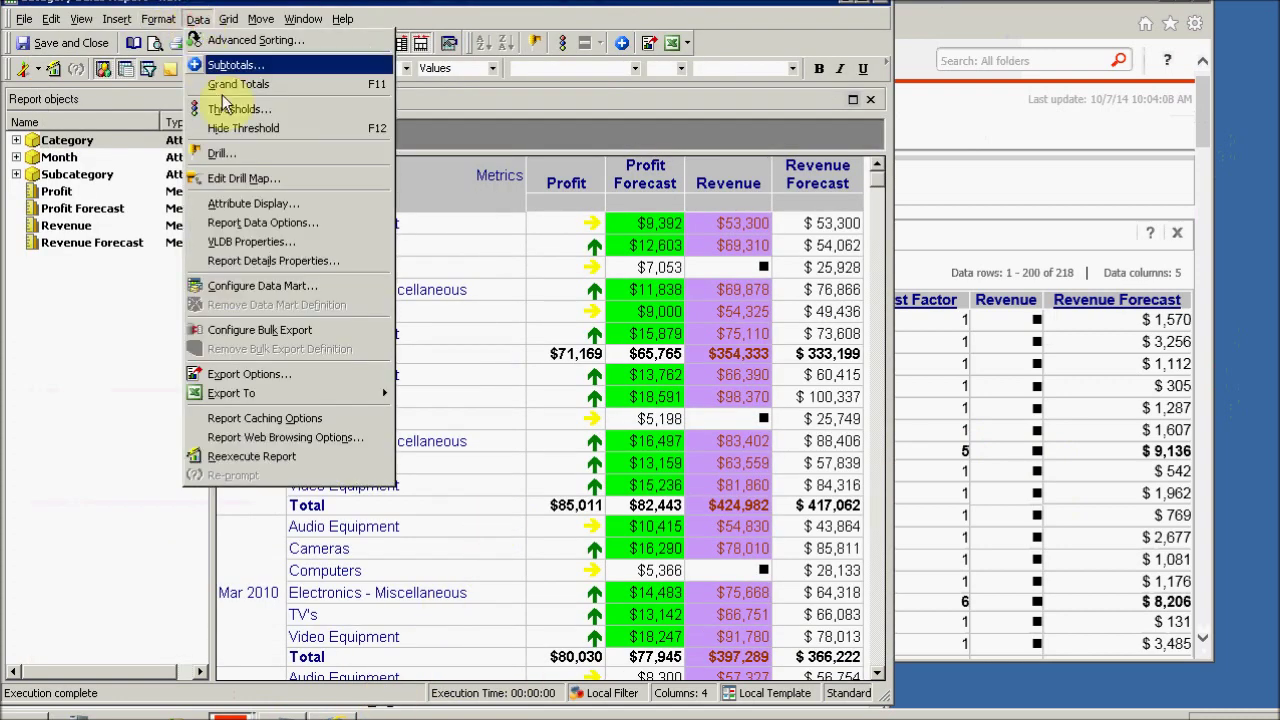
left_click(252, 222)
left_click(344, 252)
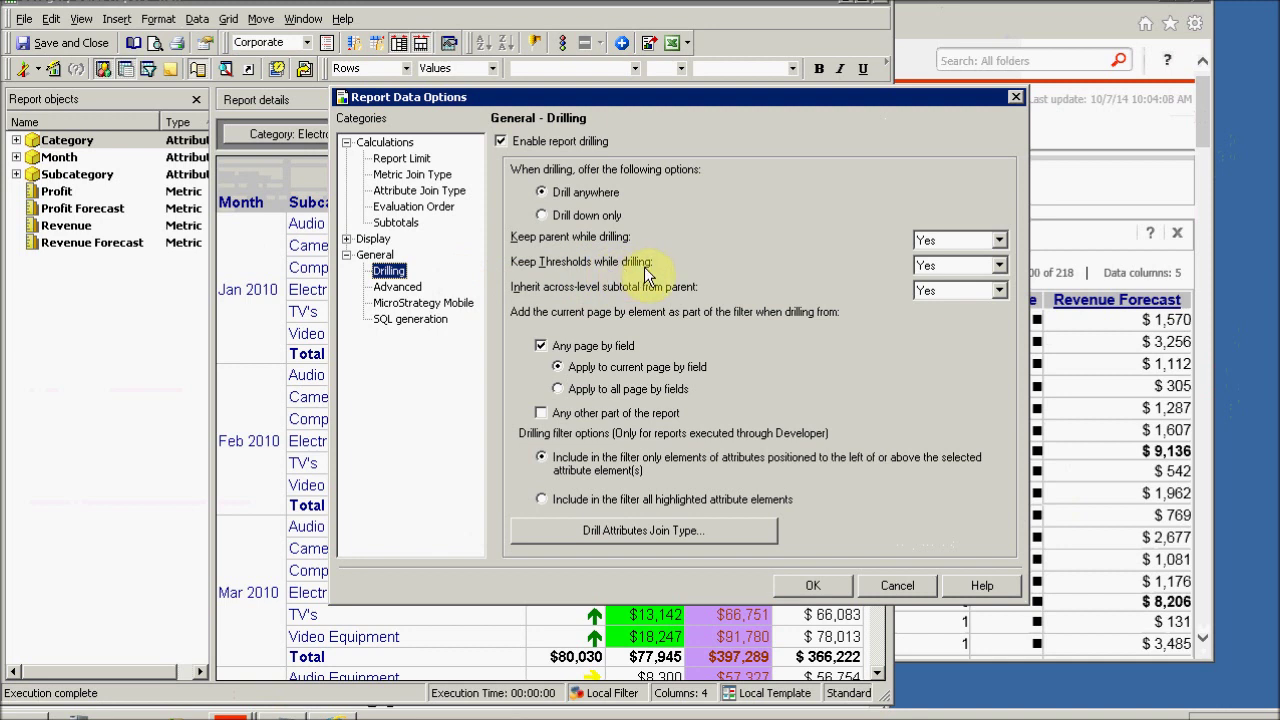
left_click(946, 268)
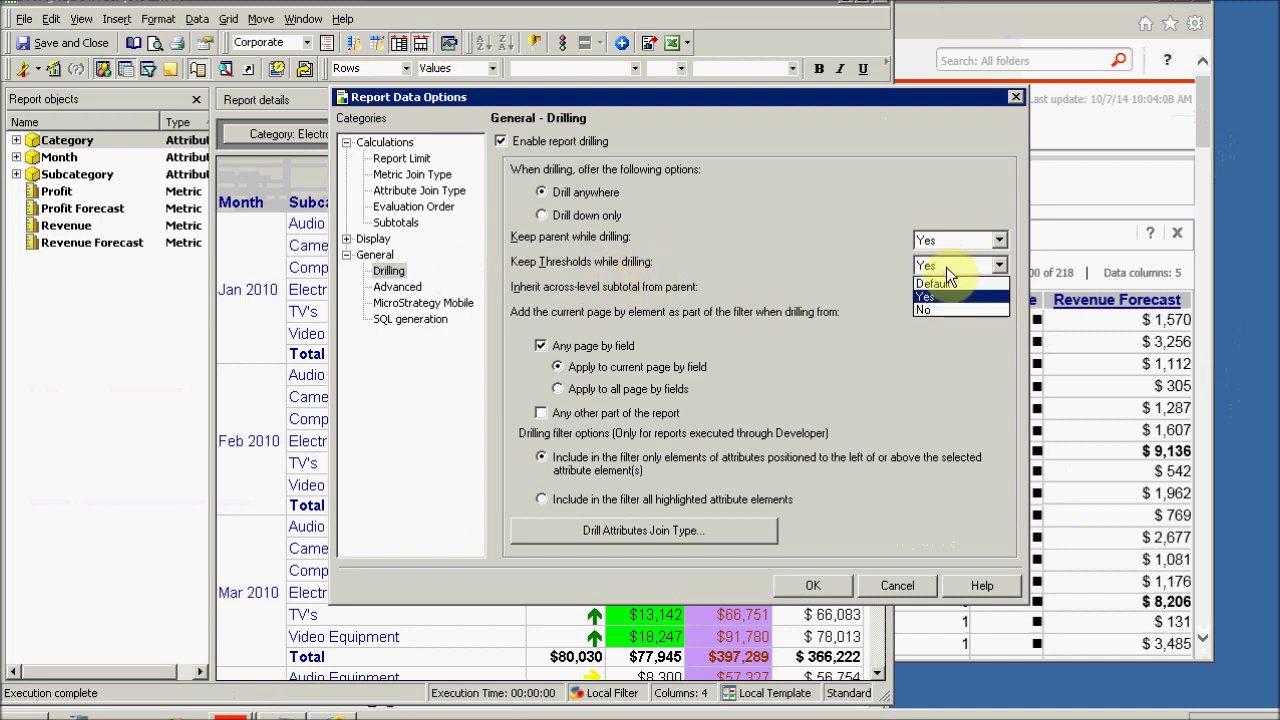
left_click(946, 268)
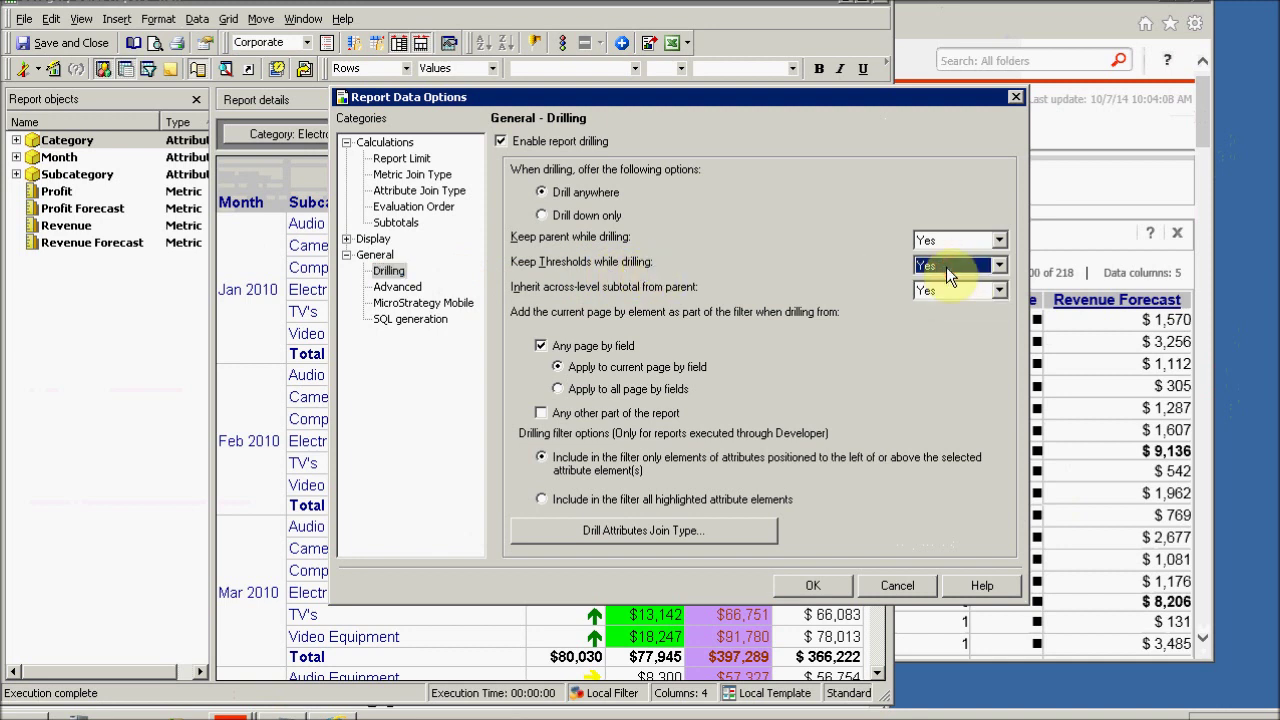
left_click(946, 267)
left_click(928, 306)
left_click(1110, 588)
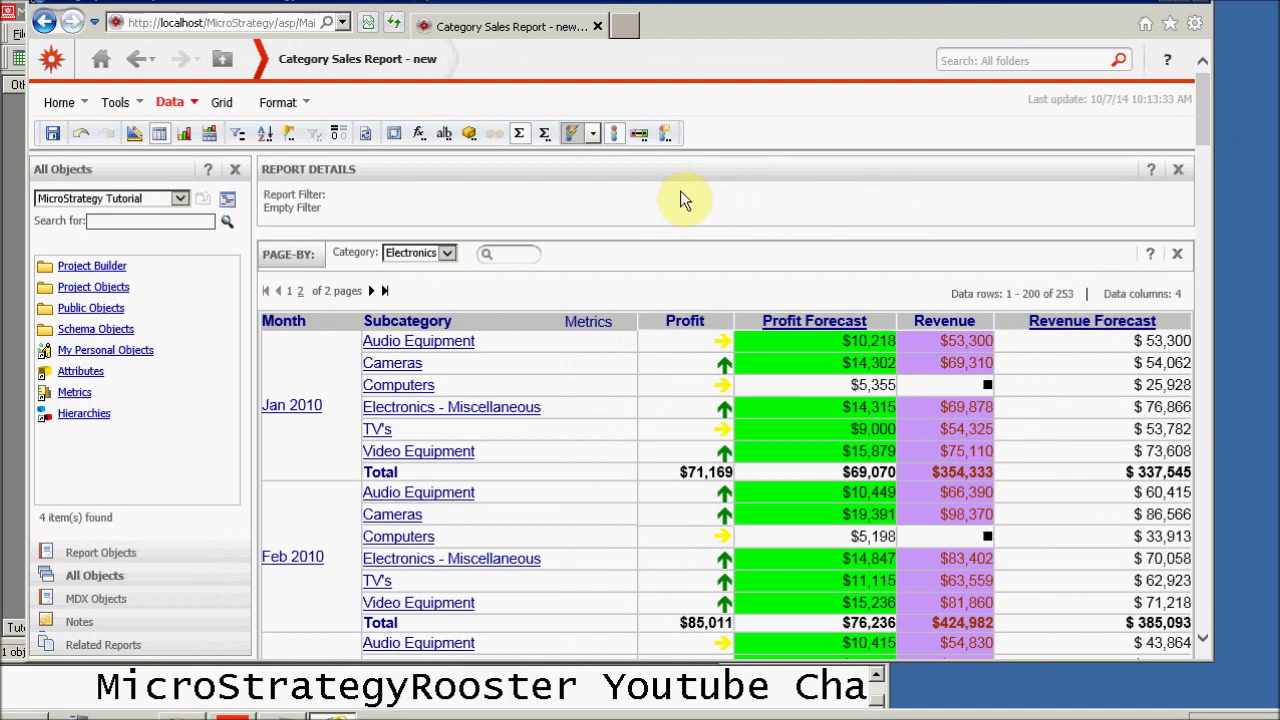
scroll(682, 191, "down", 2)
scroll(682, 195, "down", 2)
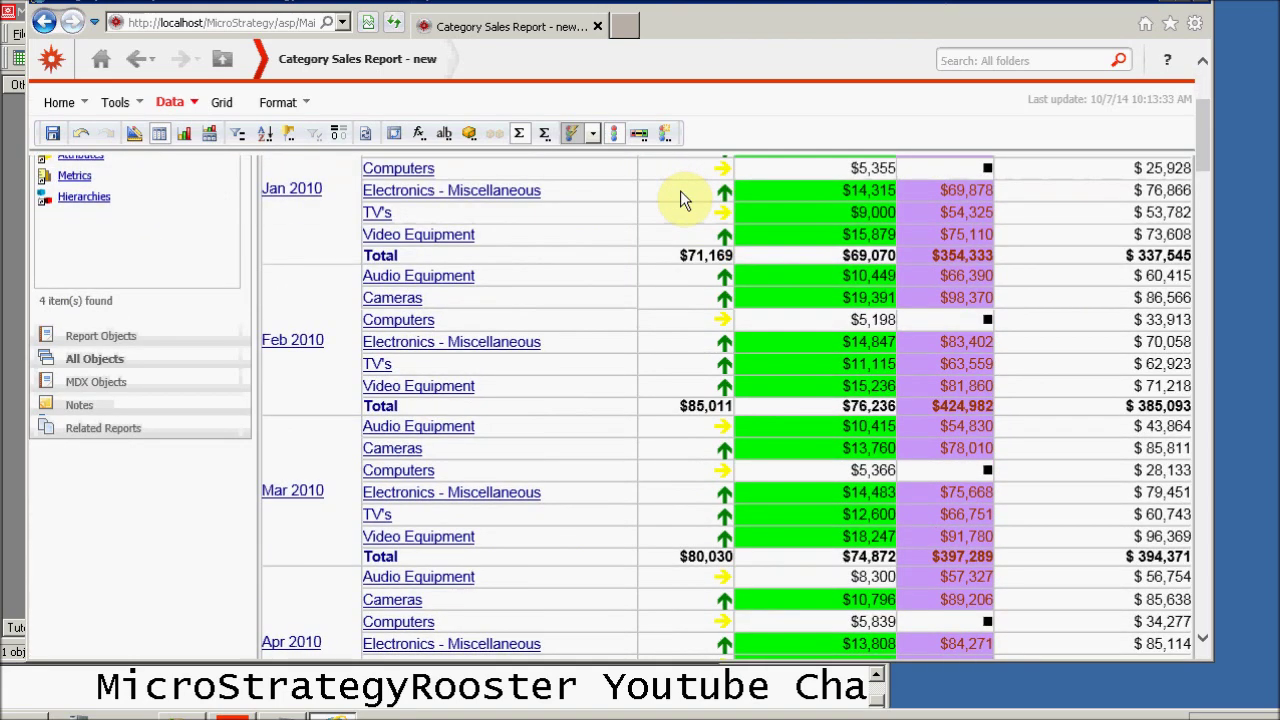
scroll(1206, 165, "up", 4)
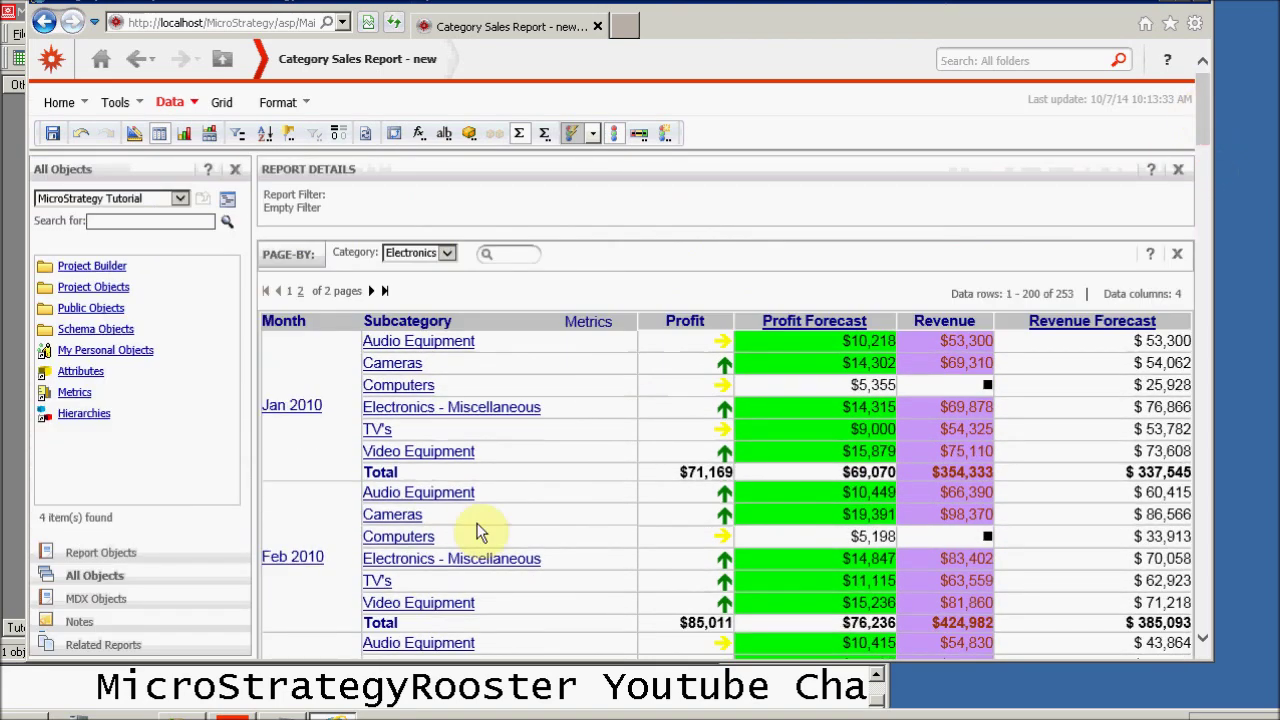
Step: Switch to Windows Explorer and examine the image files and full path of the MicroStrategy Web ASPx Images folder
left_click(185, 717)
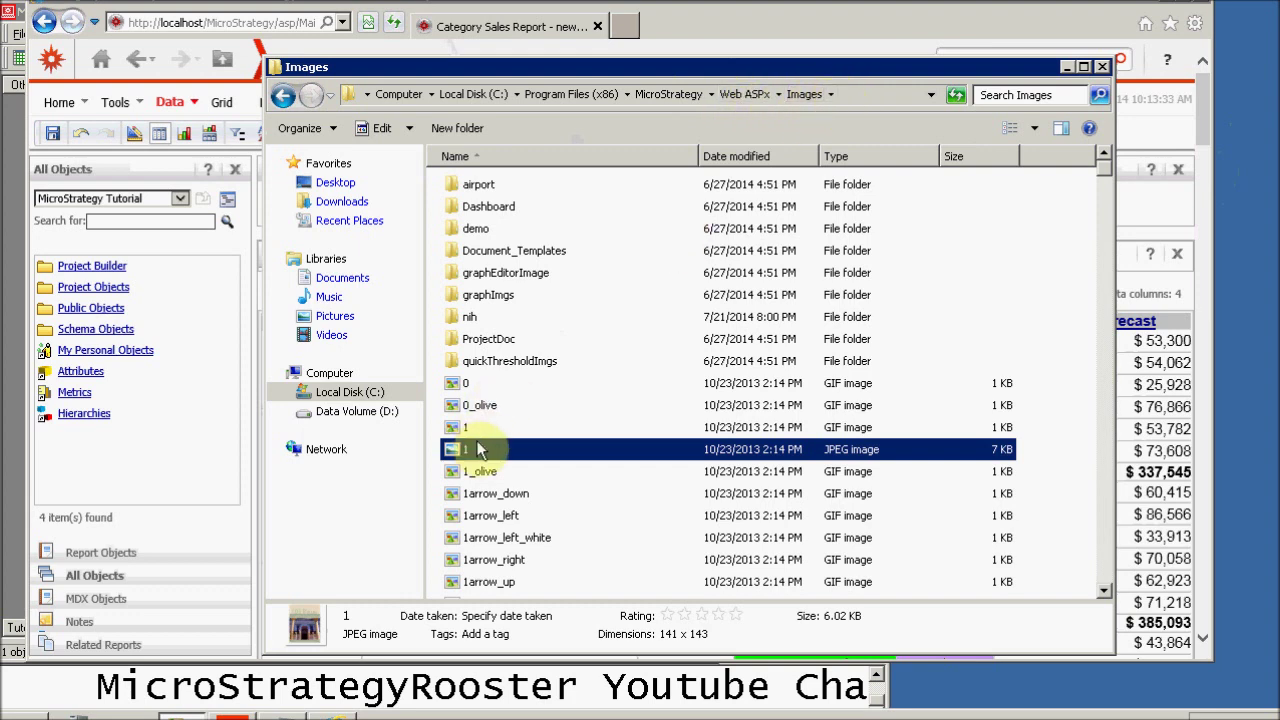
scroll(534, 428, "down", 4)
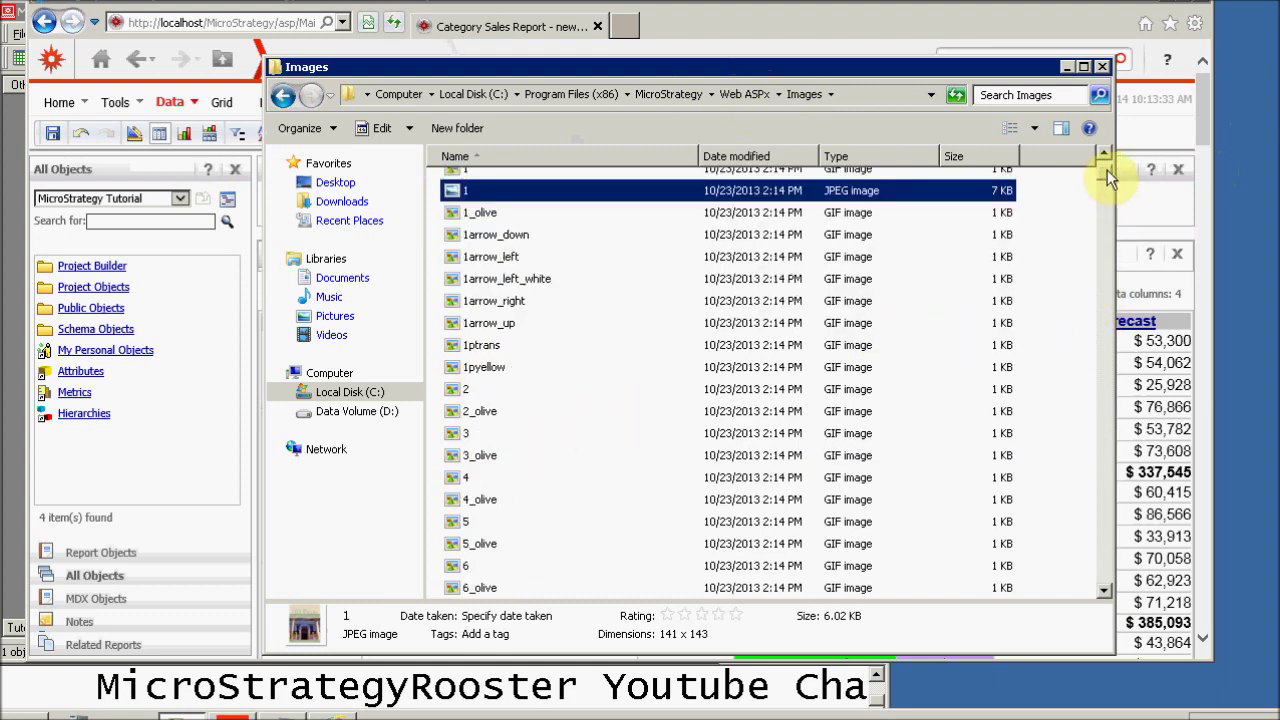
left_click_drag(1107, 170, 1106, 152)
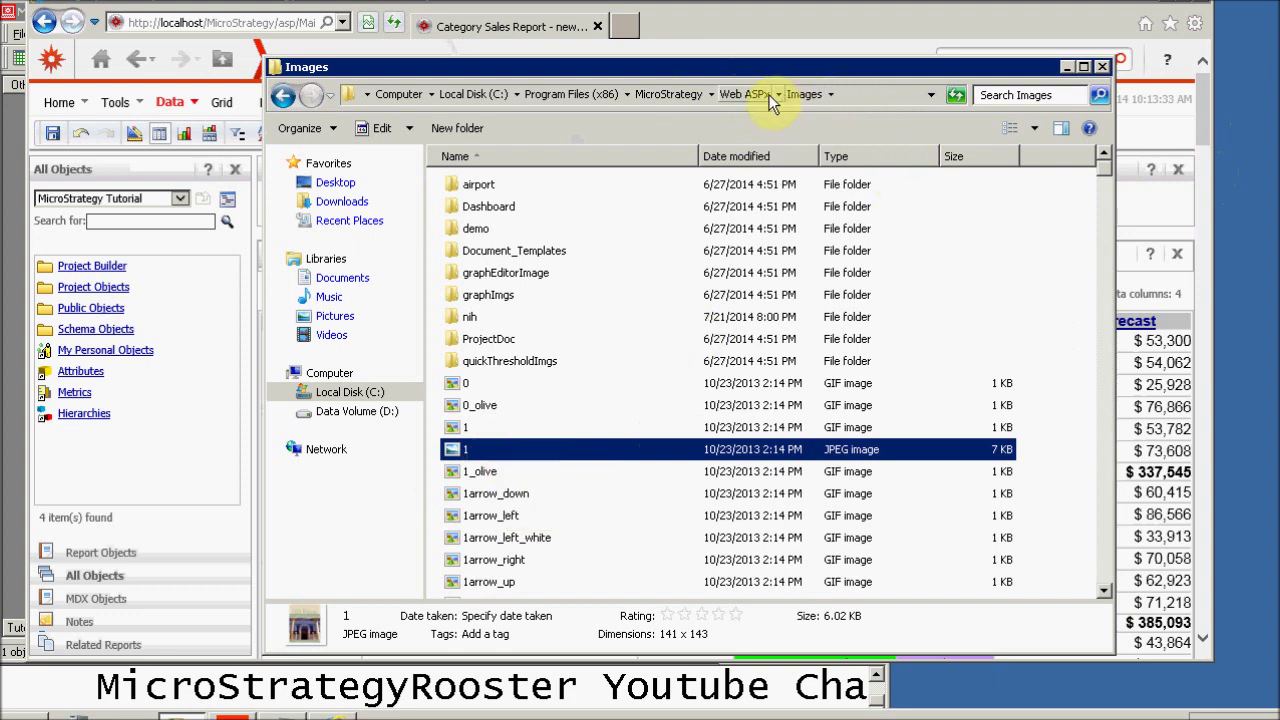
left_click(866, 96)
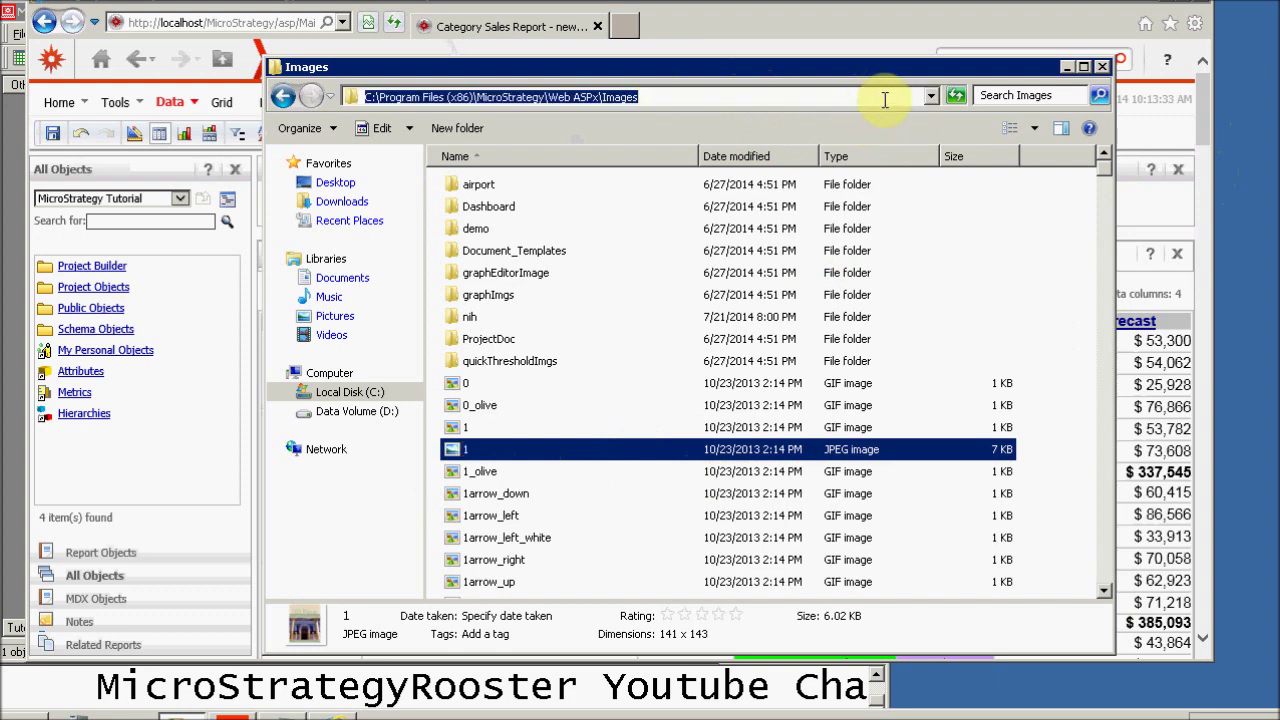
left_click(645, 96)
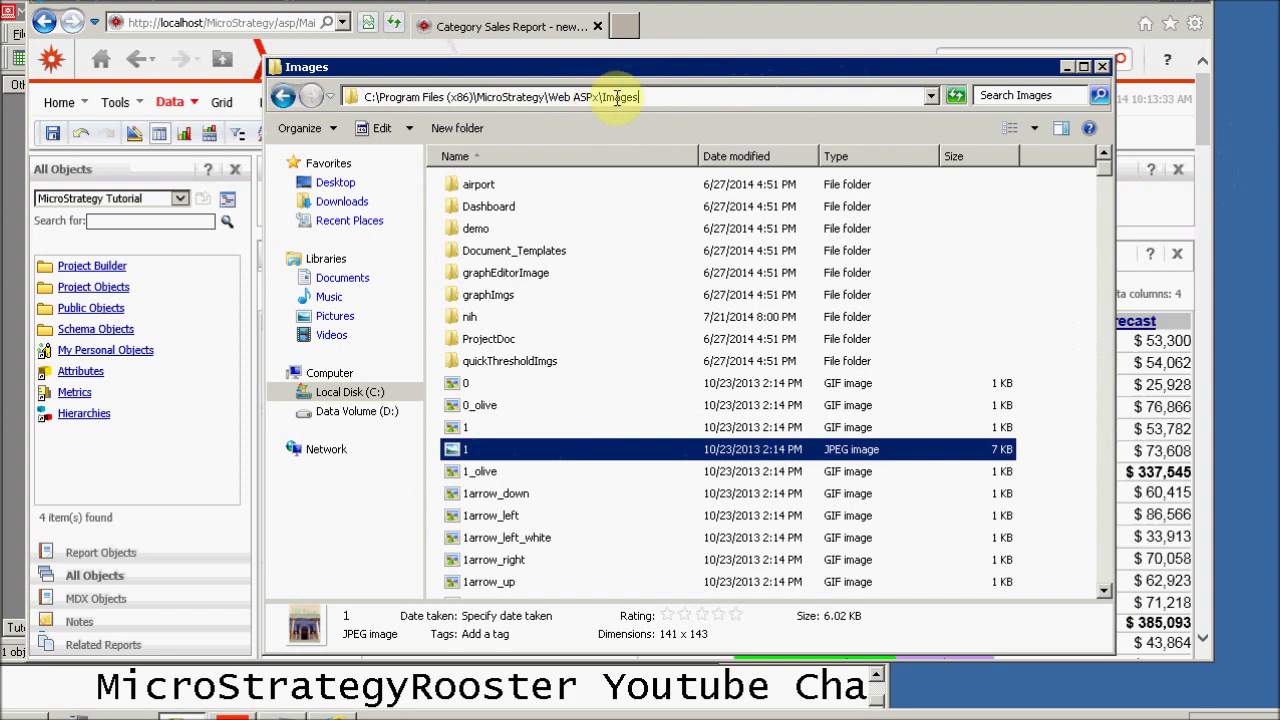
Step: Back in MicroStrategy Web, edit Revenue's advanced threshold for values less than or equal to 50000 to replace data with an Image
left_click(822, 20)
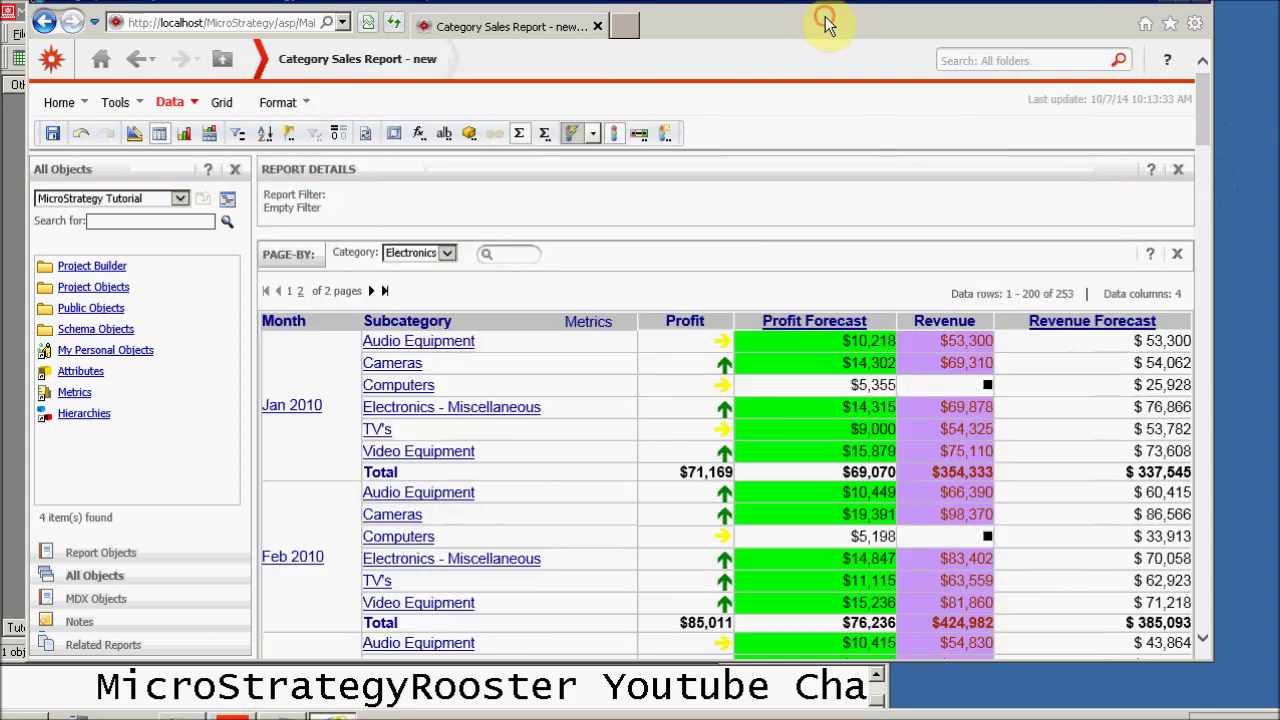
right_click(937, 321)
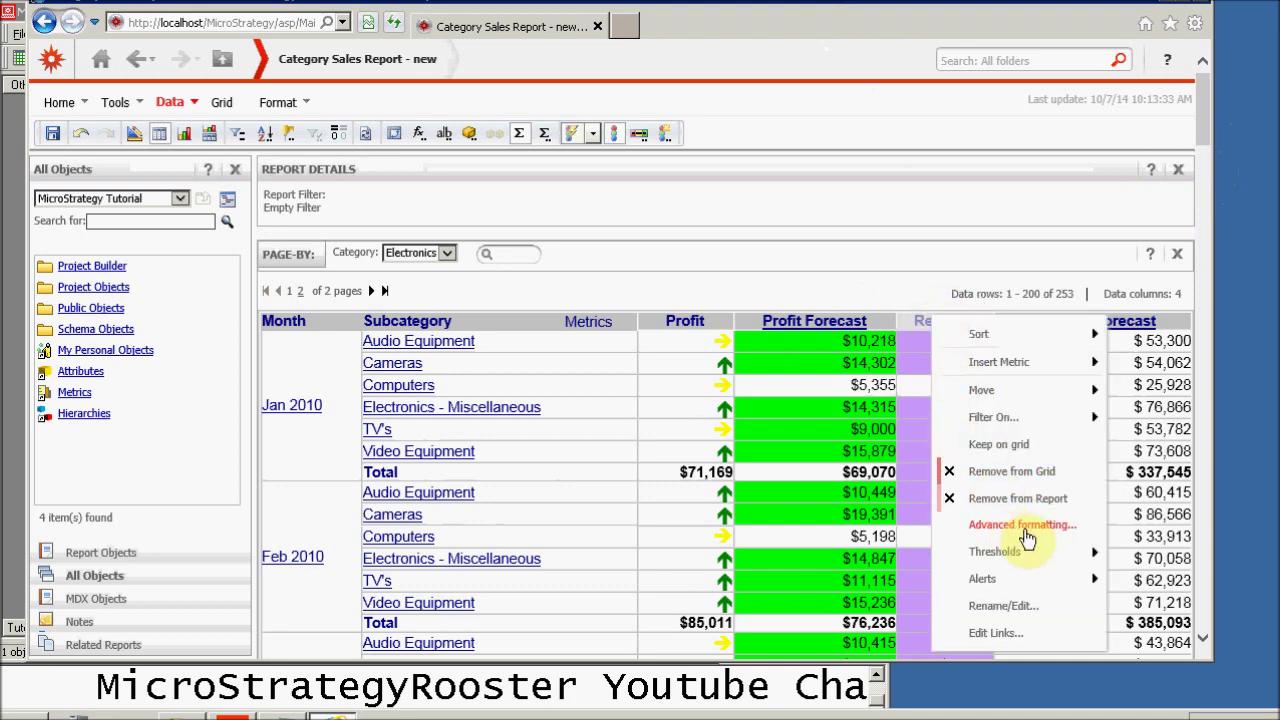
mouse_move(1051, 557)
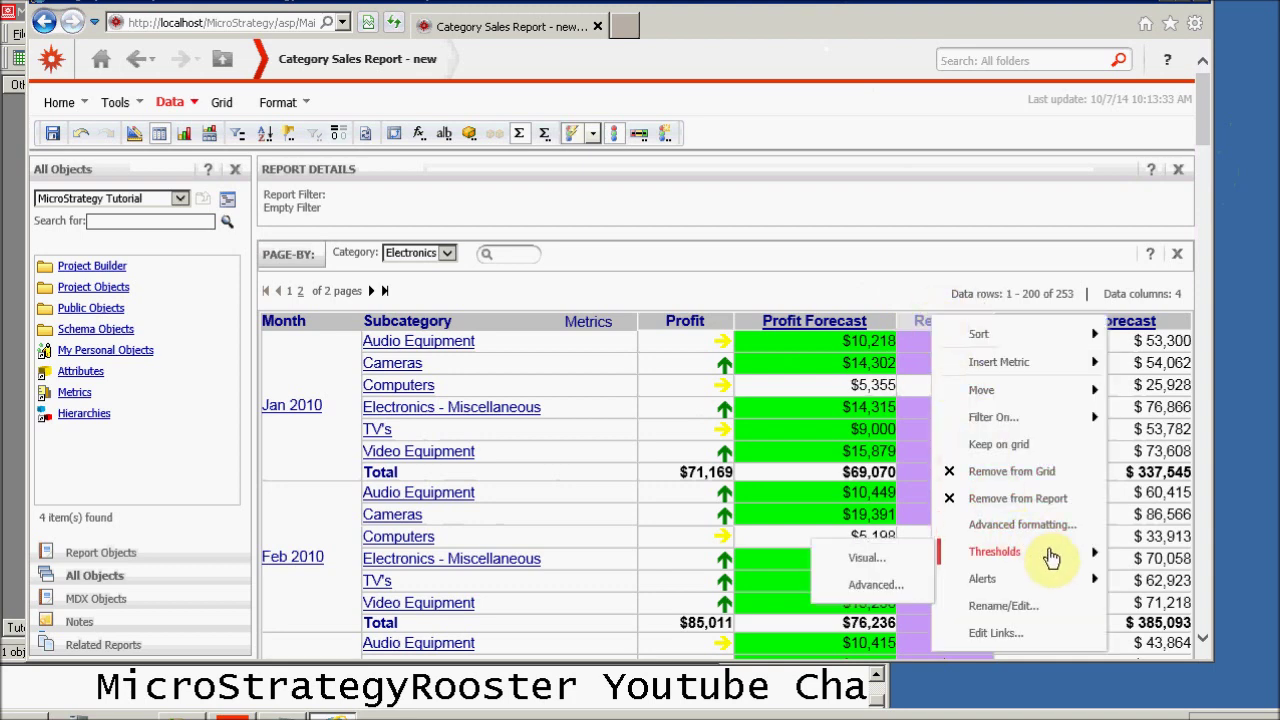
left_click(866, 588)
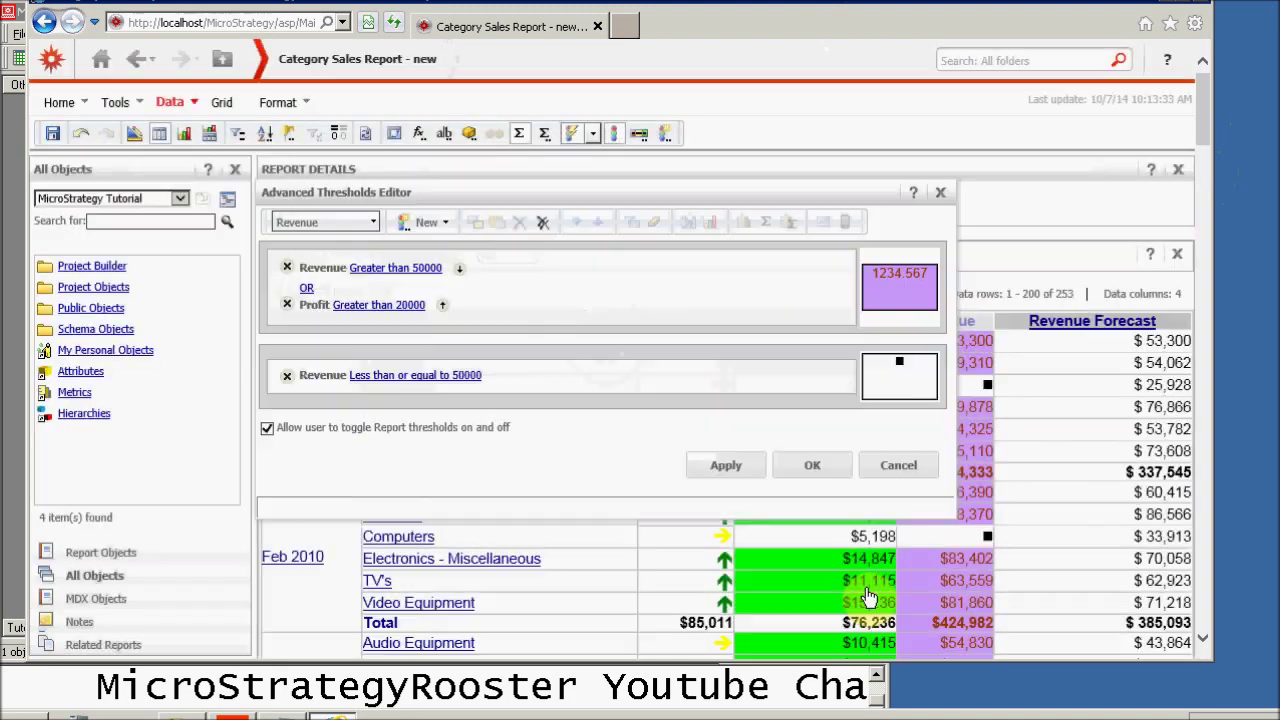
left_click(790, 398)
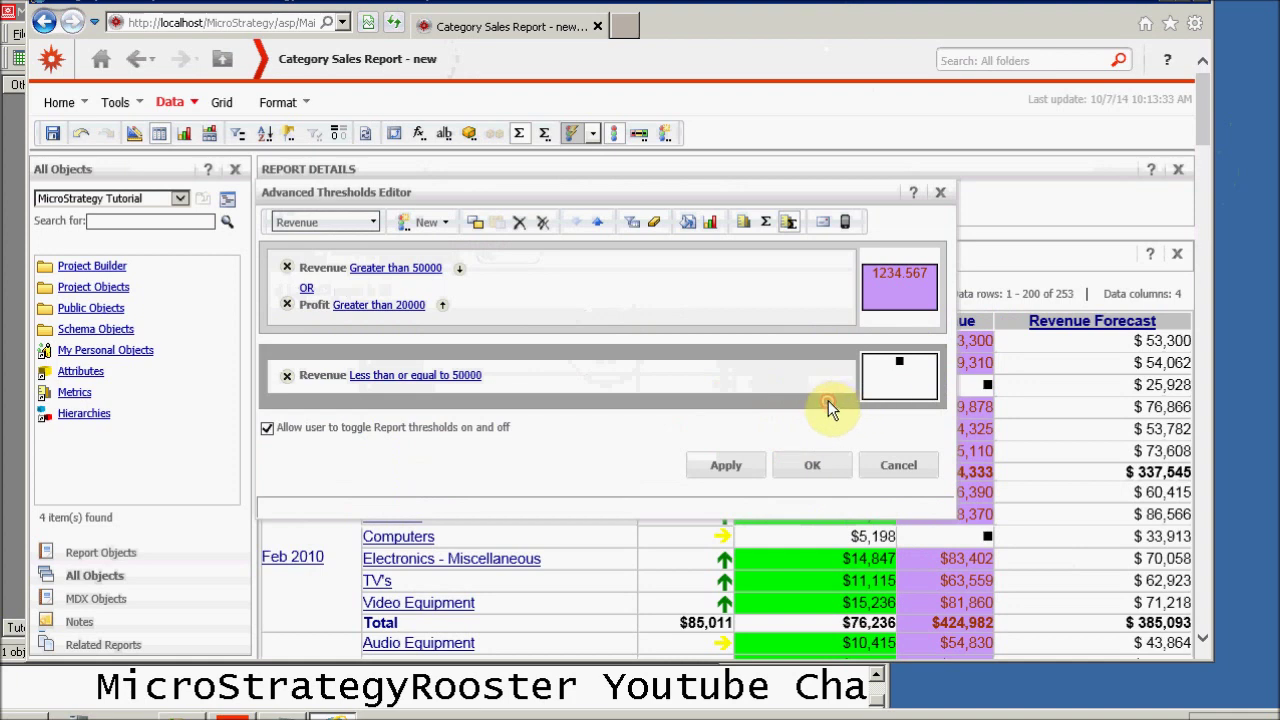
left_click(879, 386)
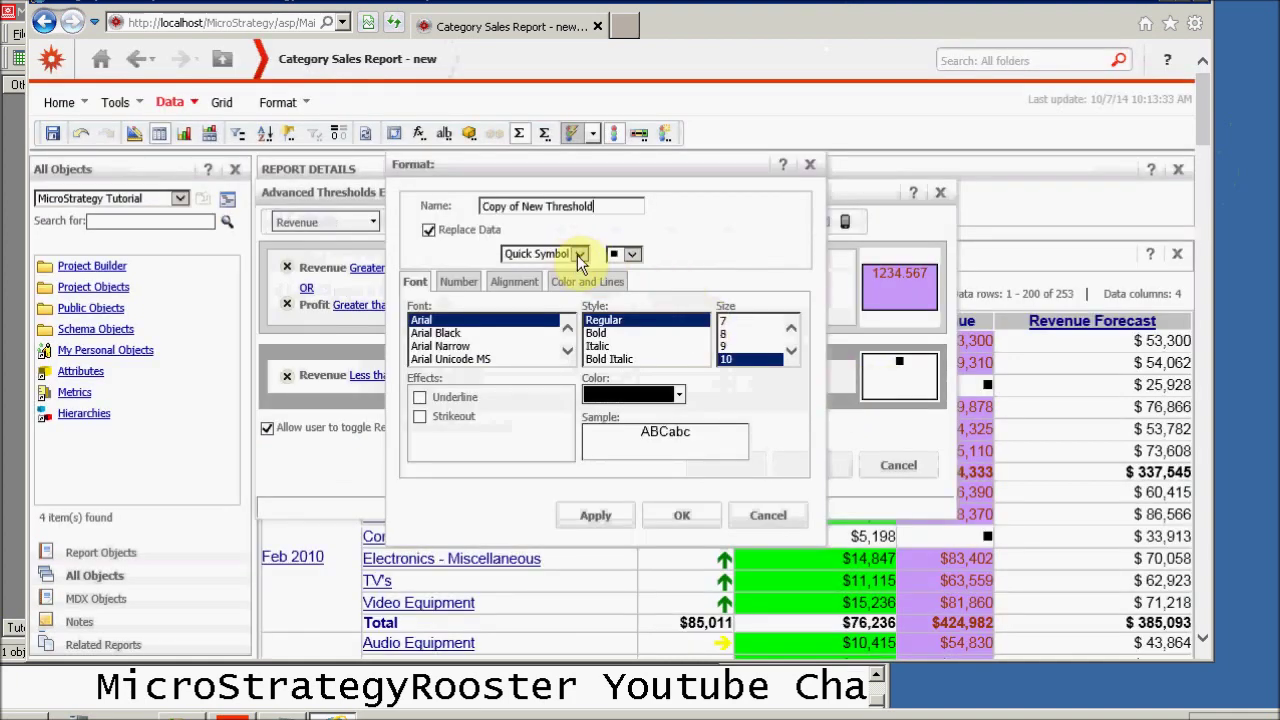
left_click(577, 255)
left_click(553, 268)
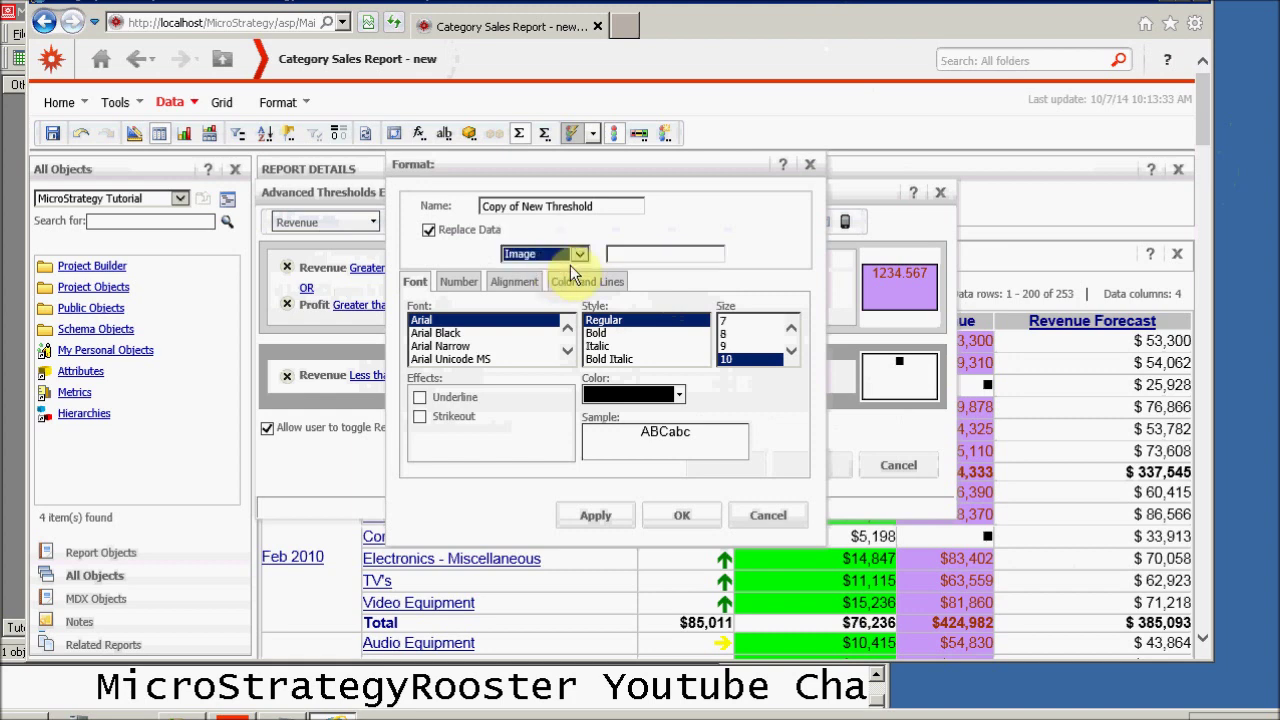
Step: Set the threshold's replacement image to ..\Images\1.jpg, checking the file name in the Images folder, and apply the format
left_click(632, 254)
type("..\\")
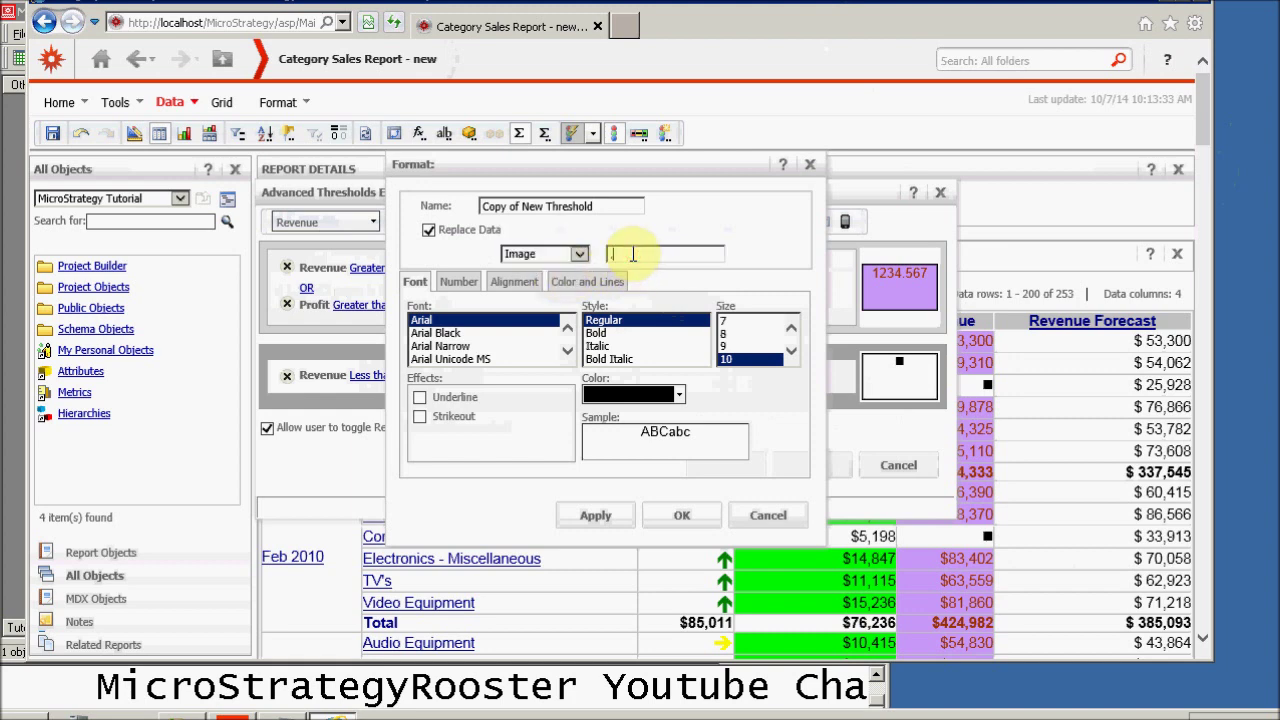
type("Images\\")
left_click(183, 716)
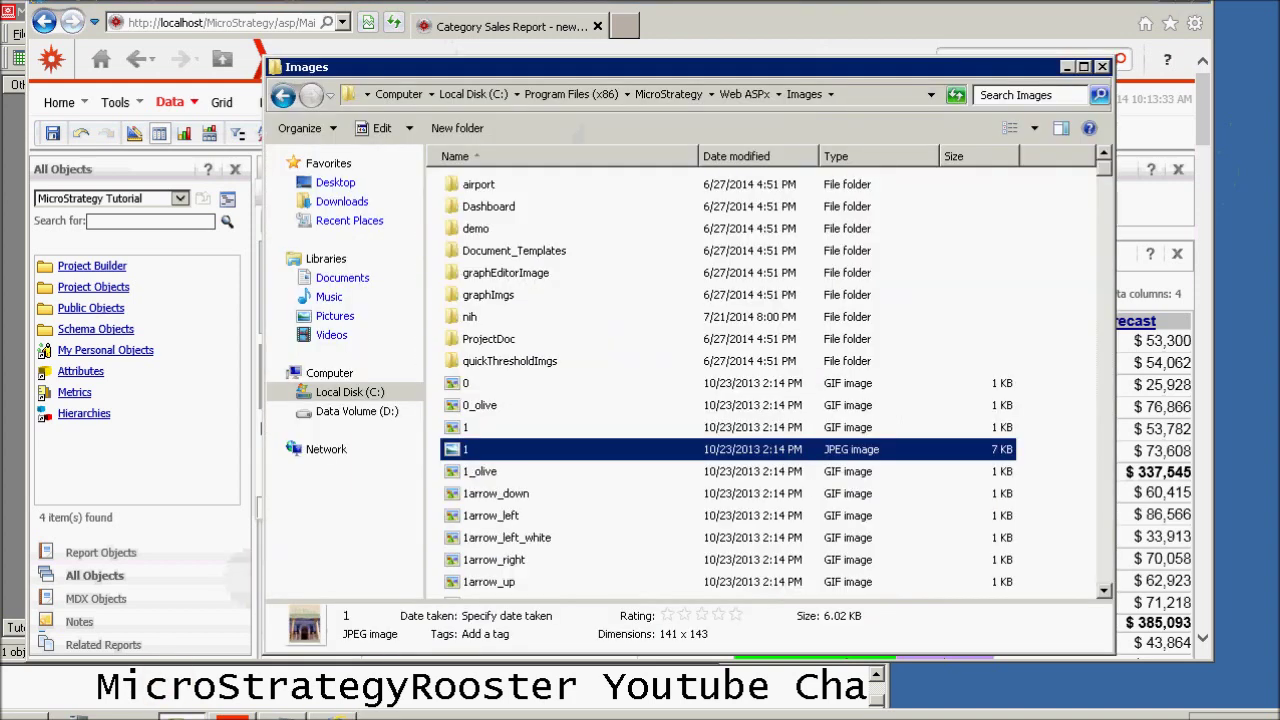
left_click(232, 716)
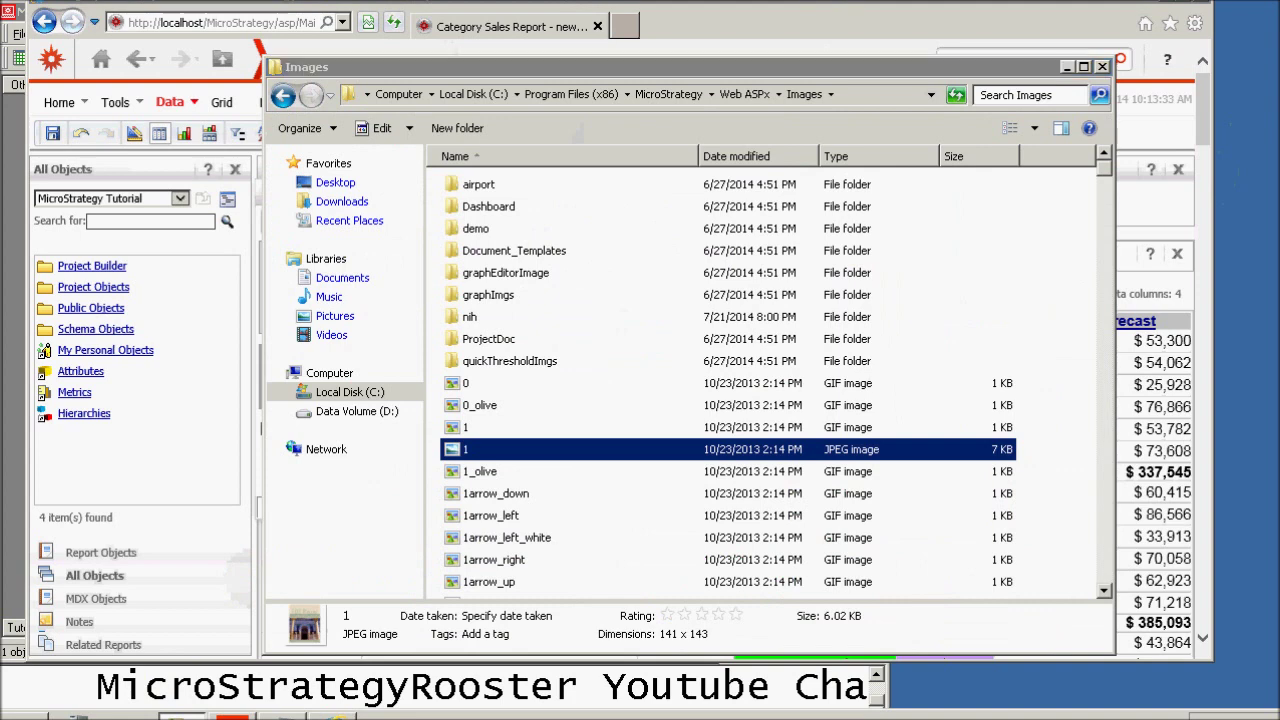
type("1.jpg")
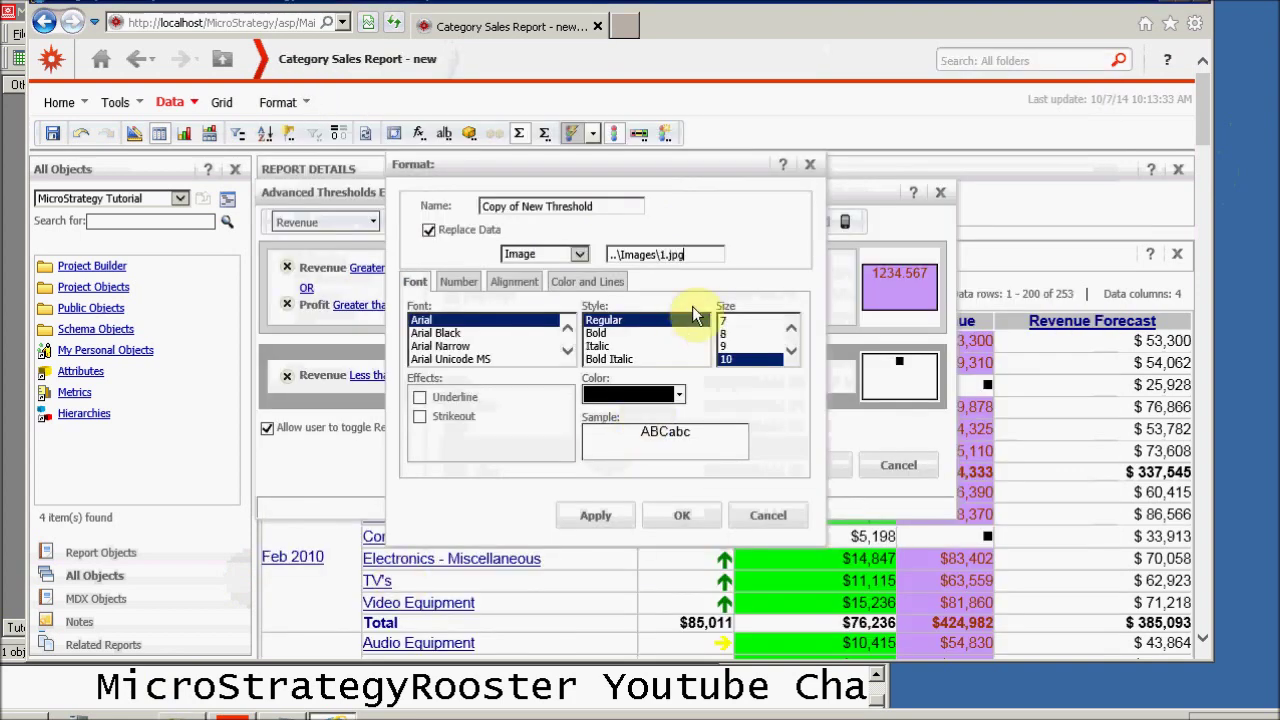
left_click(597, 518)
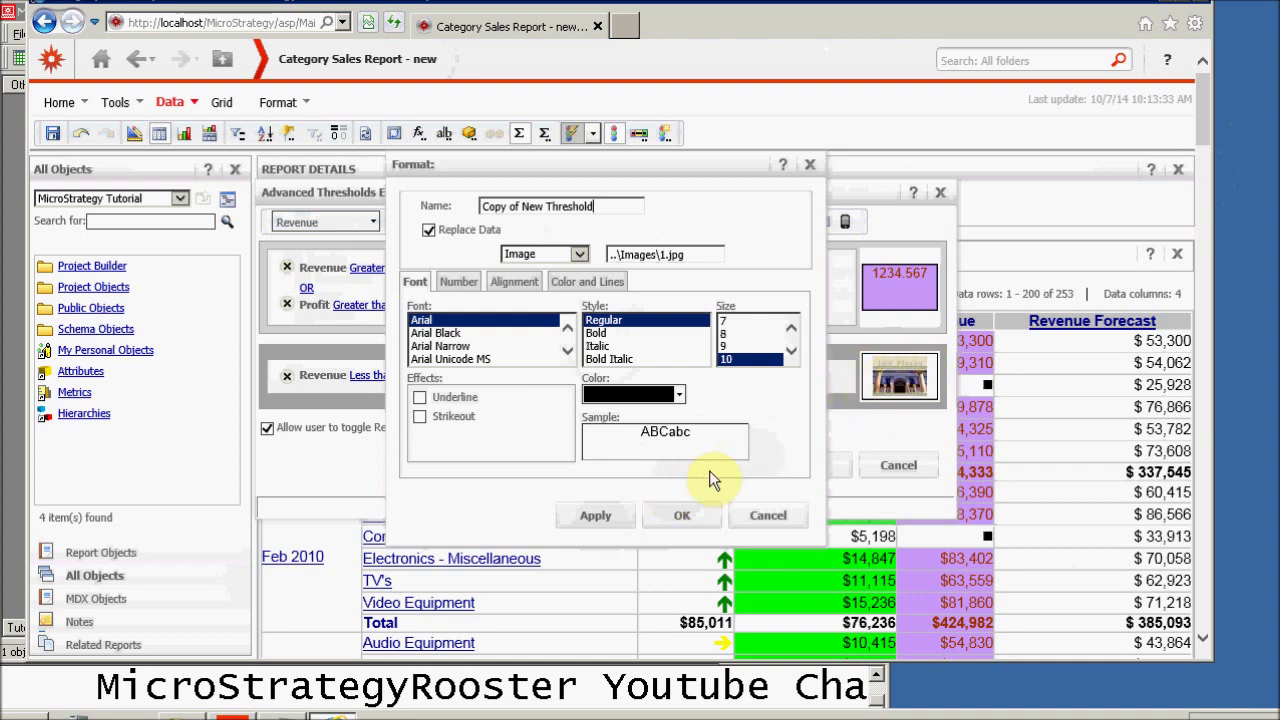
left_click(680, 515)
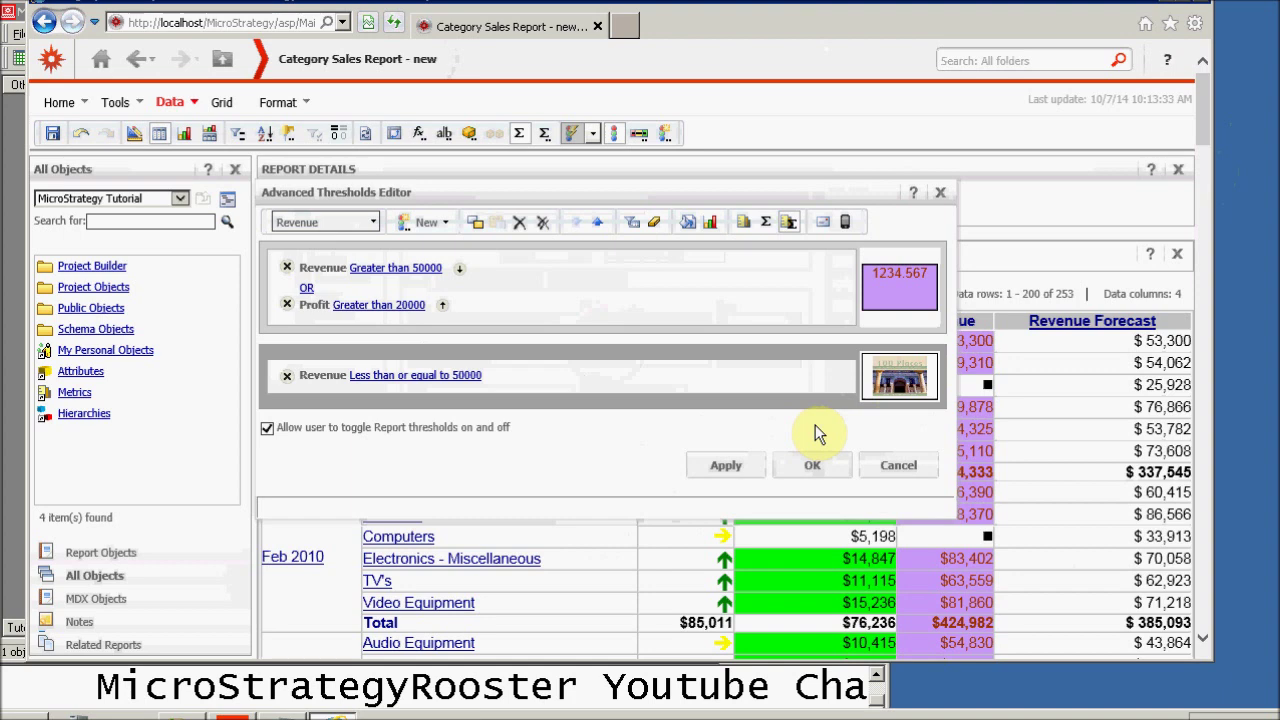
Step: Apply the Revenue threshold changes to the grid and save the report, overwriting Category Sales Report - new
left_click(807, 467)
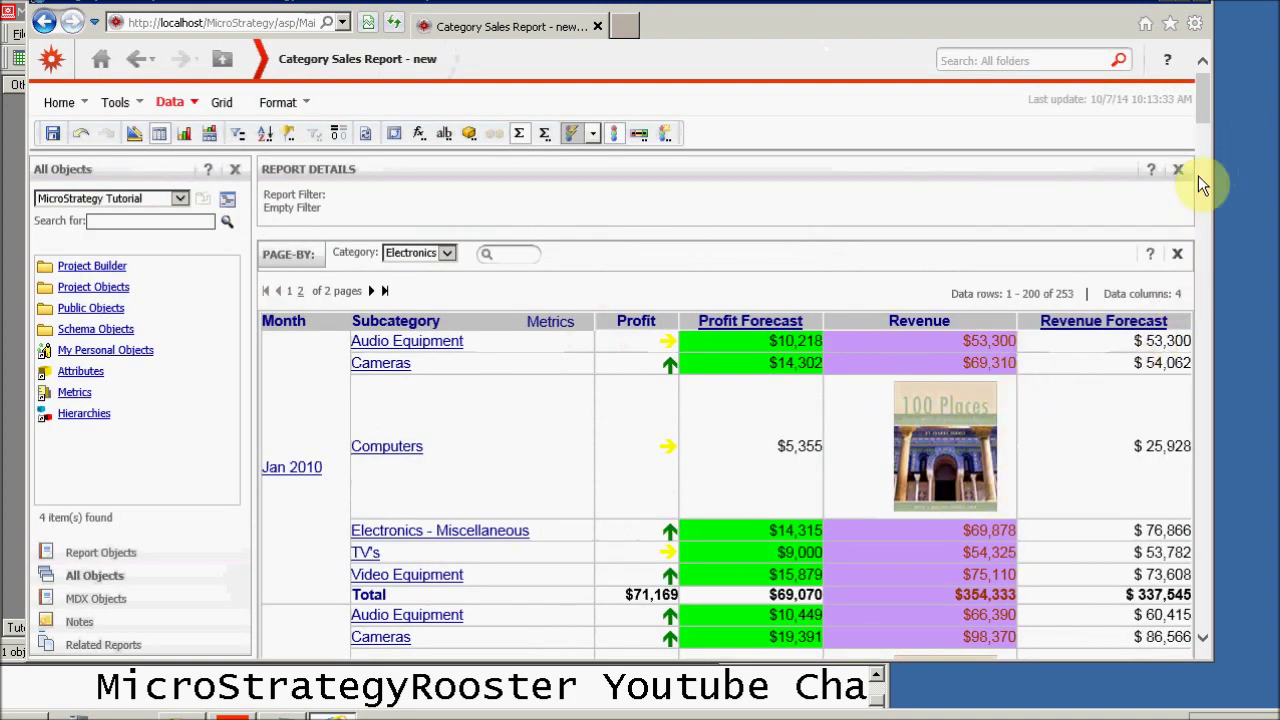
mouse_move(1200, 114)
left_mouse_down()
mouse_move(1207, 156)
mouse_move(1203, 101)
left_mouse_up()
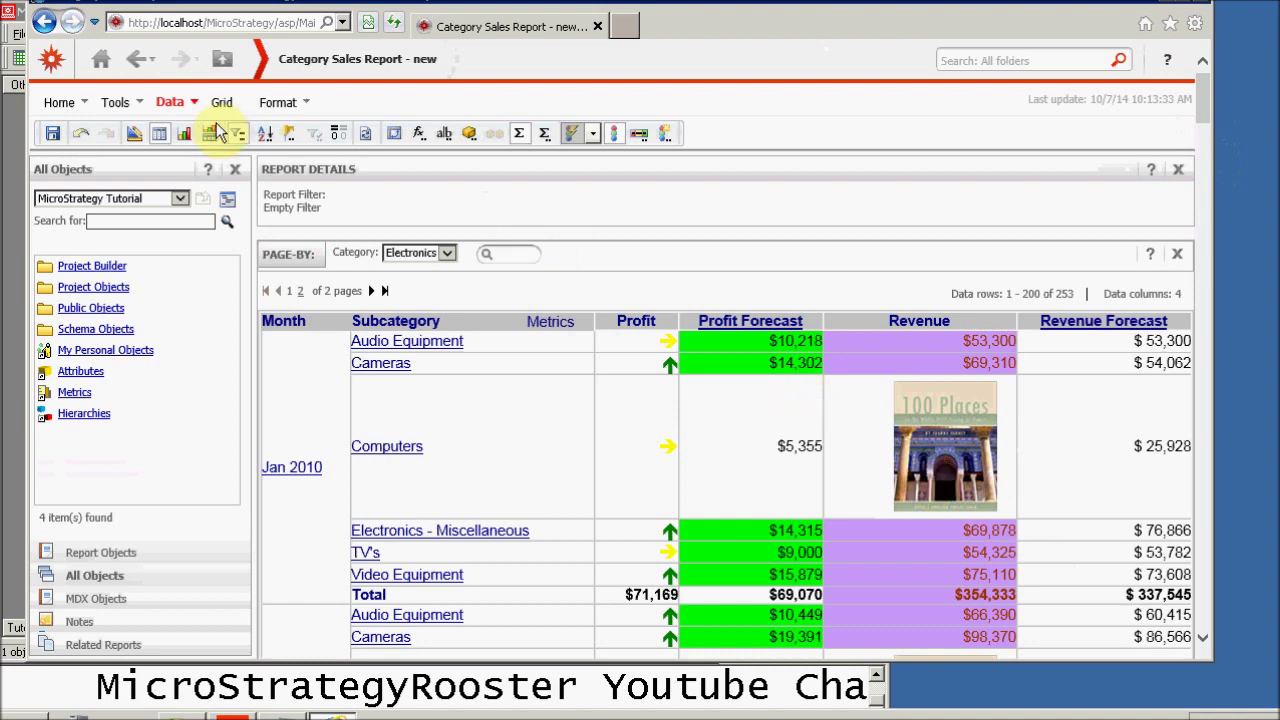
left_click(55, 136)
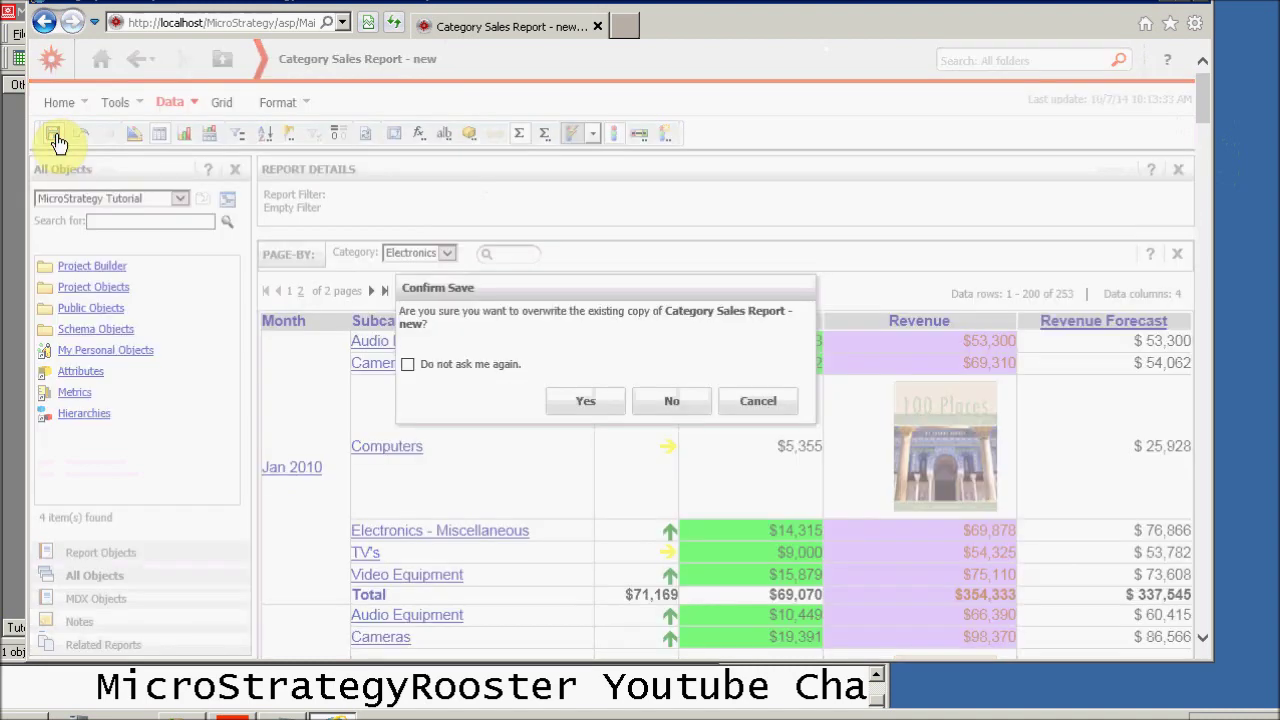
left_click(590, 405)
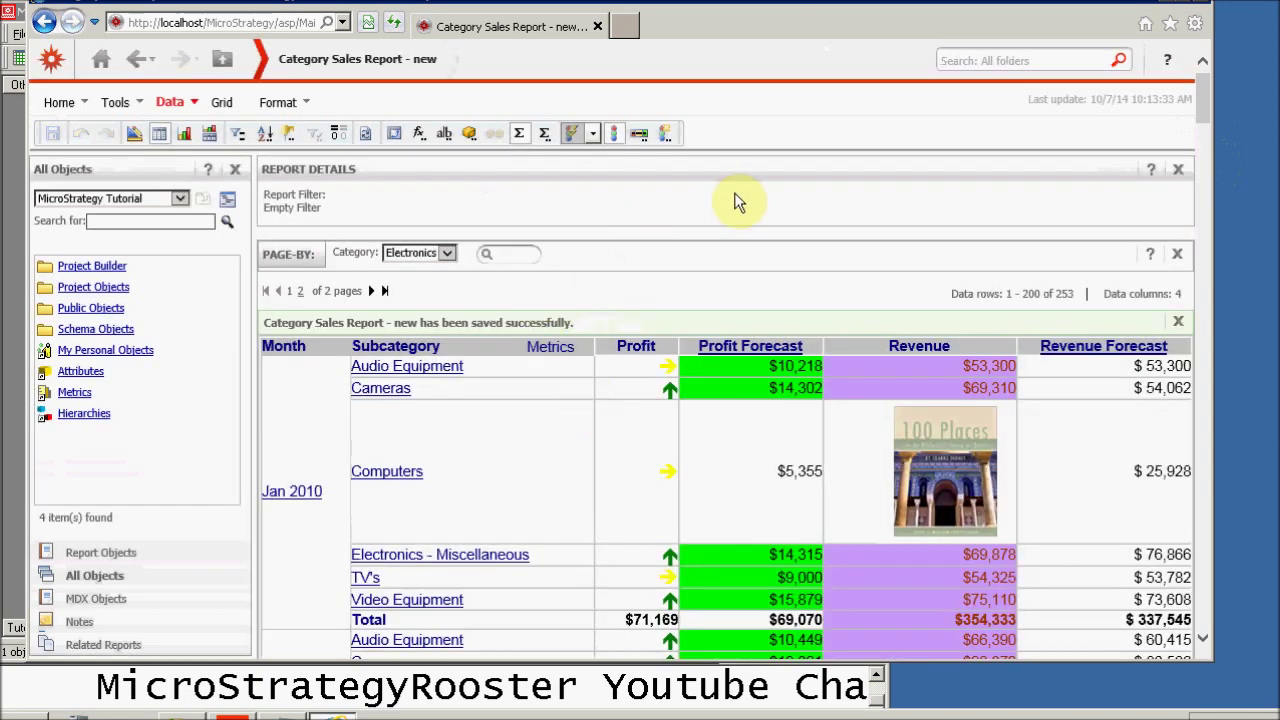
Step: Switch to MicroStrategy Developer, open Category Sales Report - new for editing, and run it to display the grid
left_click(14, 400)
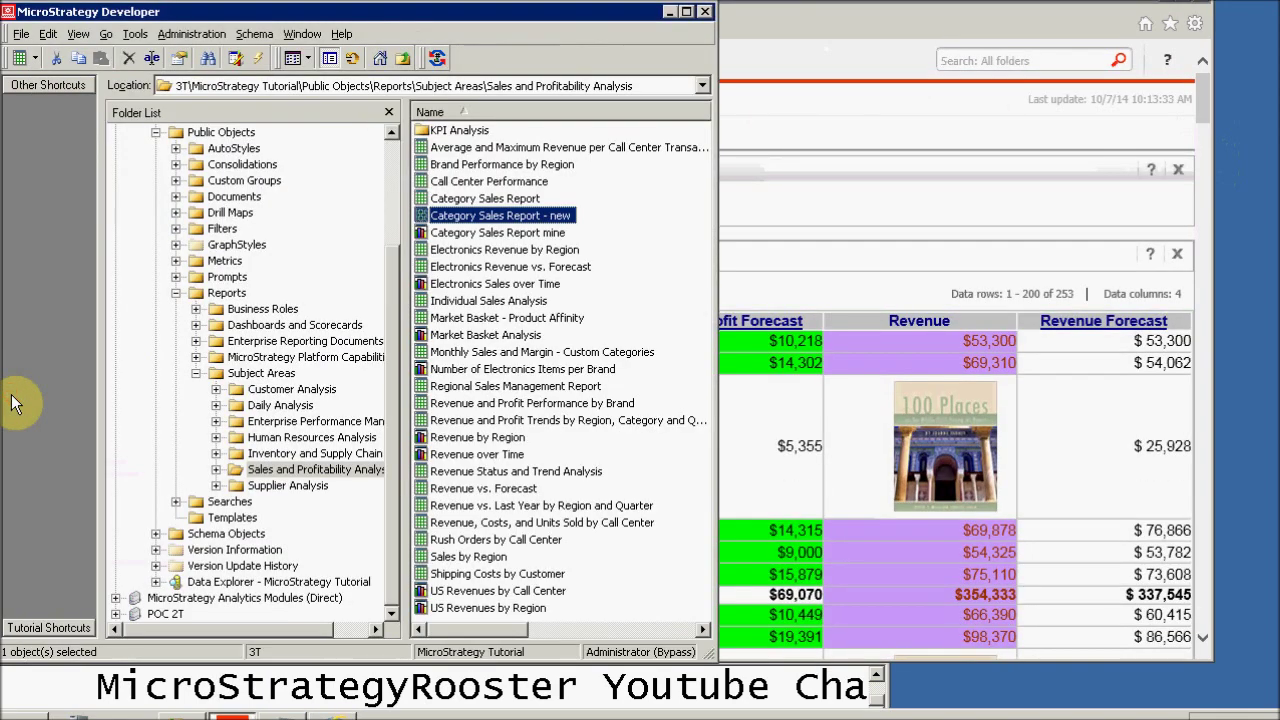
right_click(545, 221)
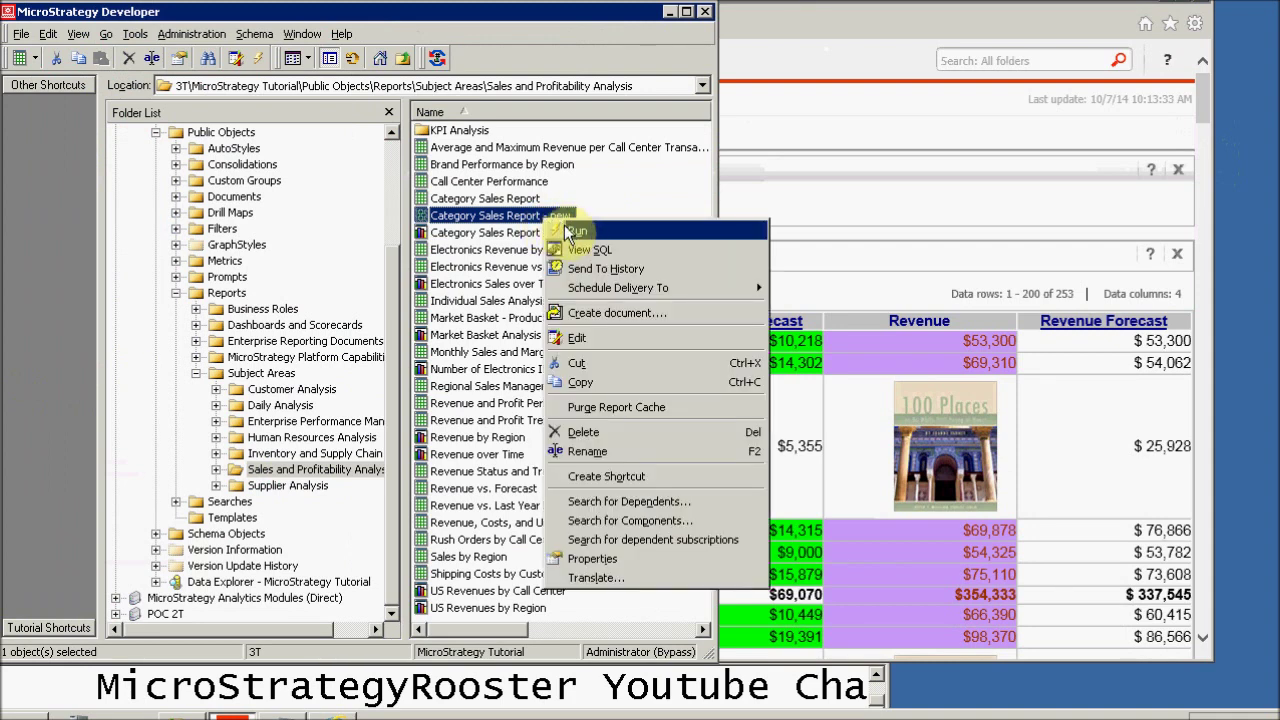
left_click(577, 337)
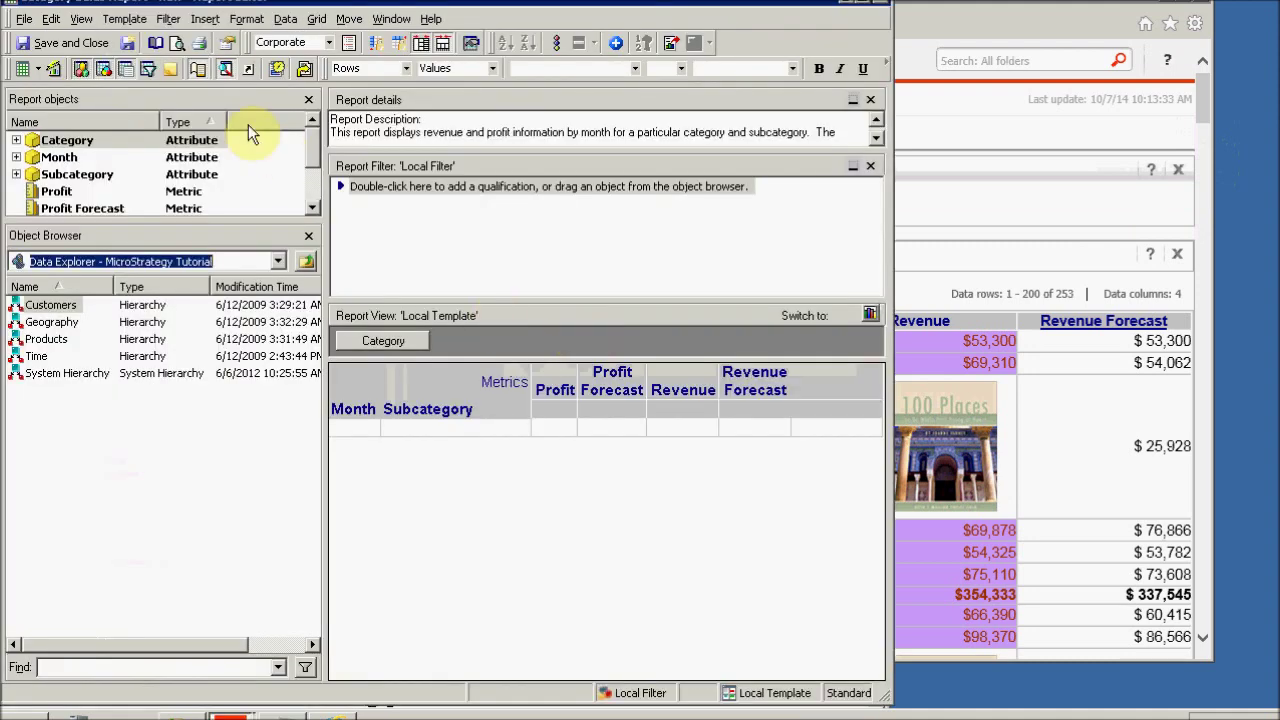
left_click(24, 70)
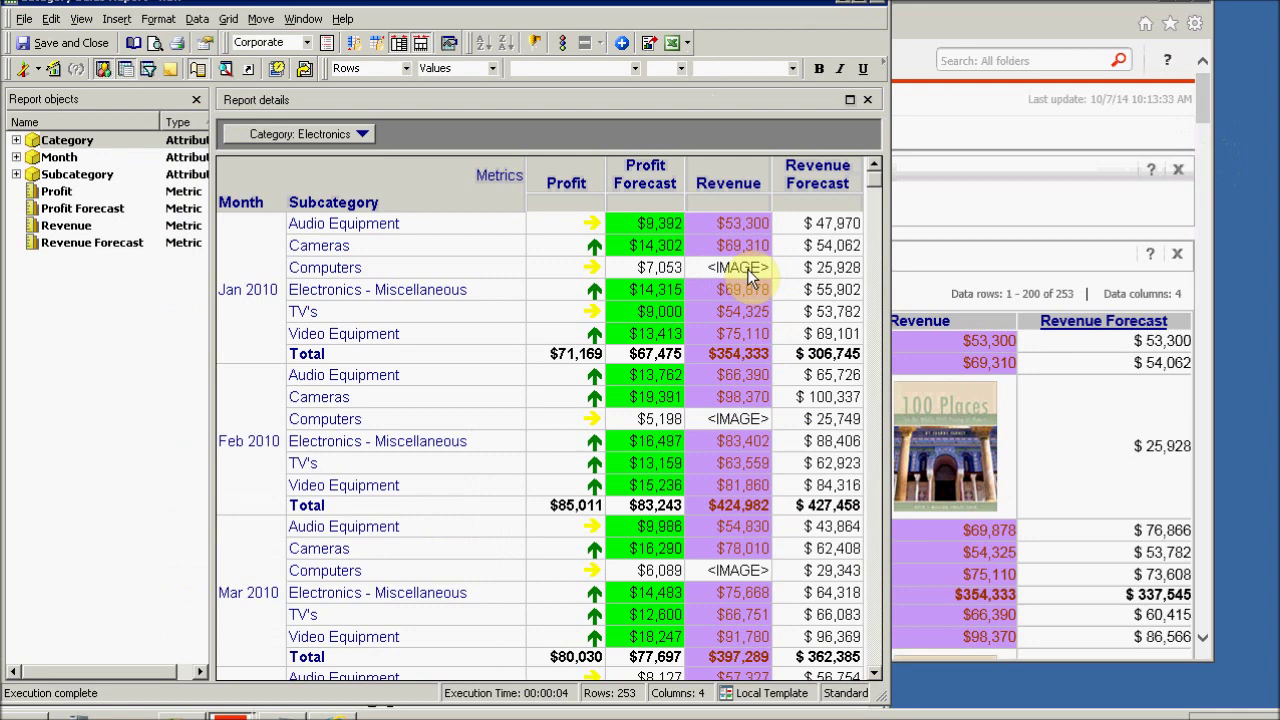
Step: Open the thresholds for Revenue and examine the image location options of the less than or equal to 50000 threshold
right_click(731, 188)
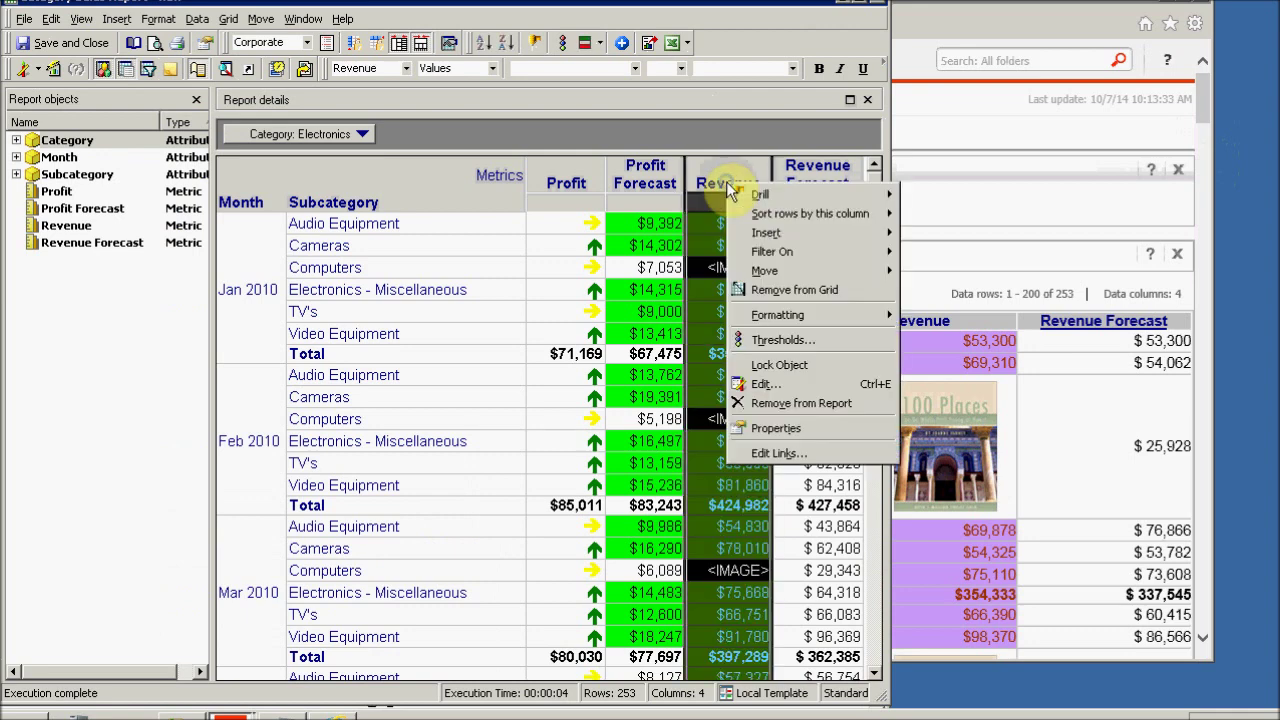
left_click(788, 340)
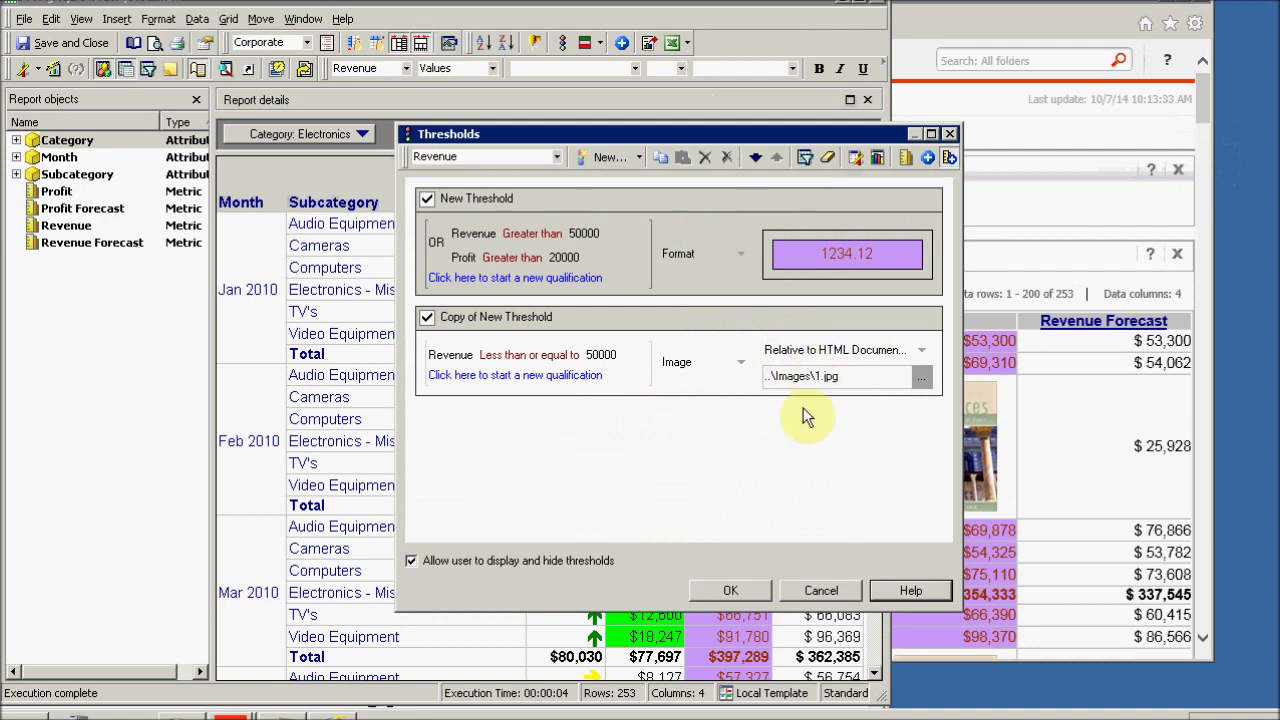
left_click(923, 351)
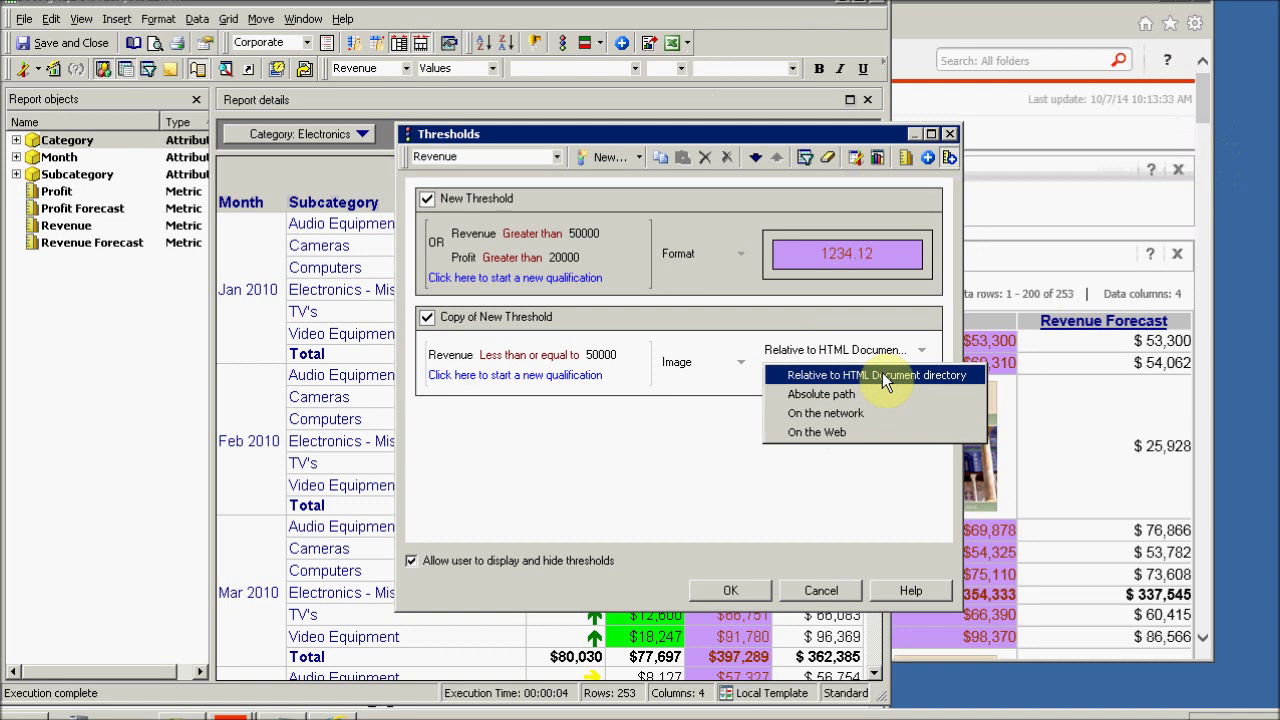
left_click(661, 471)
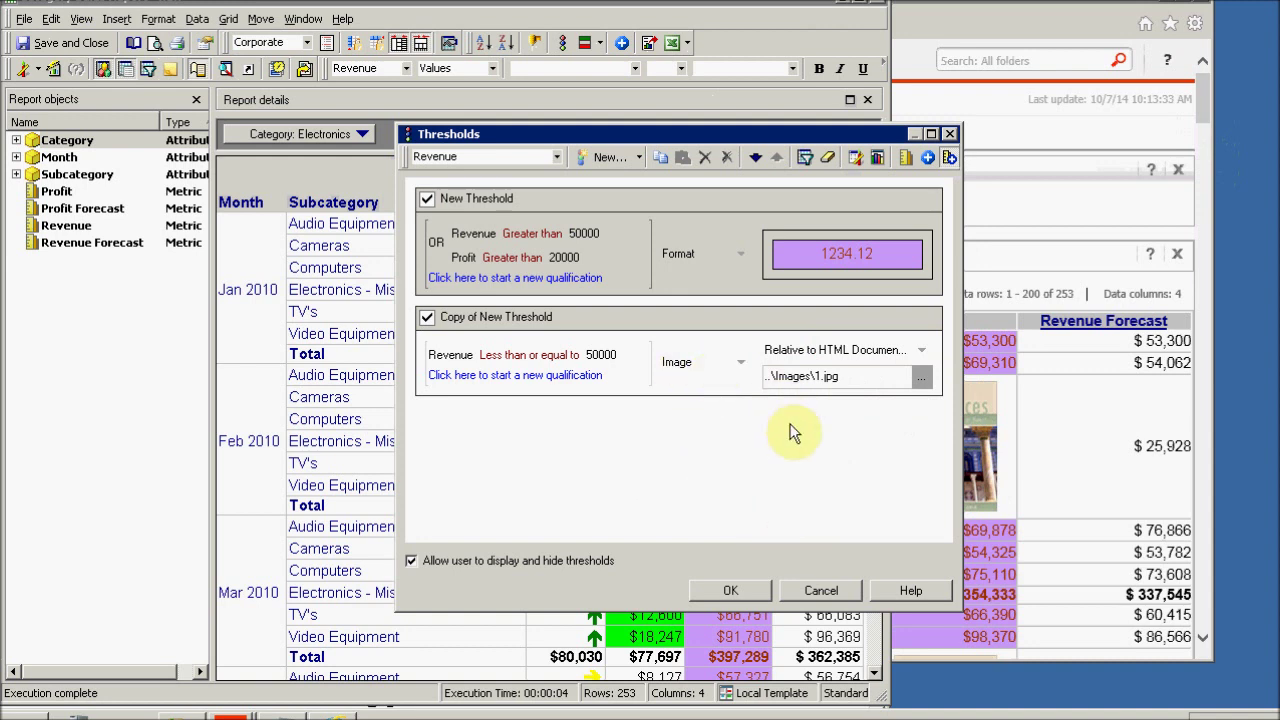
Step: Change the Revenue less than or equal to 50000 threshold from Image to Replace Text without entering text, and accept the thresholds
left_click(740, 361)
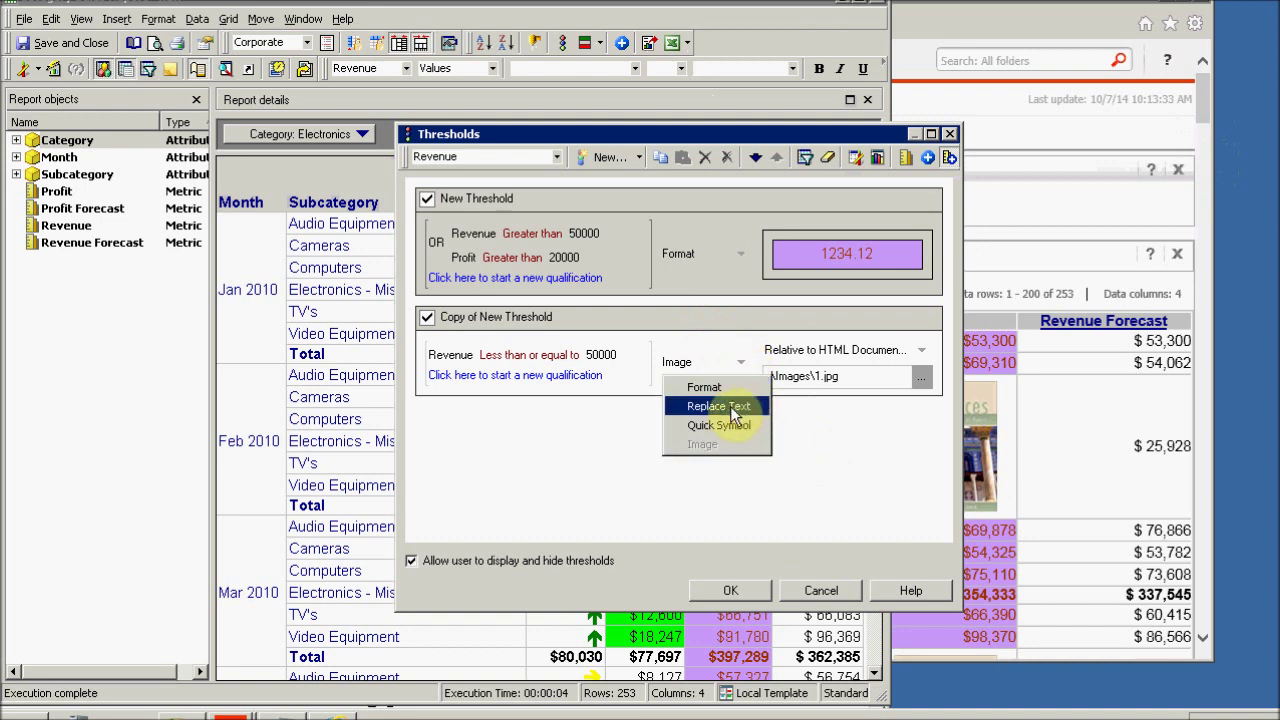
left_click(731, 406)
left_click(862, 363)
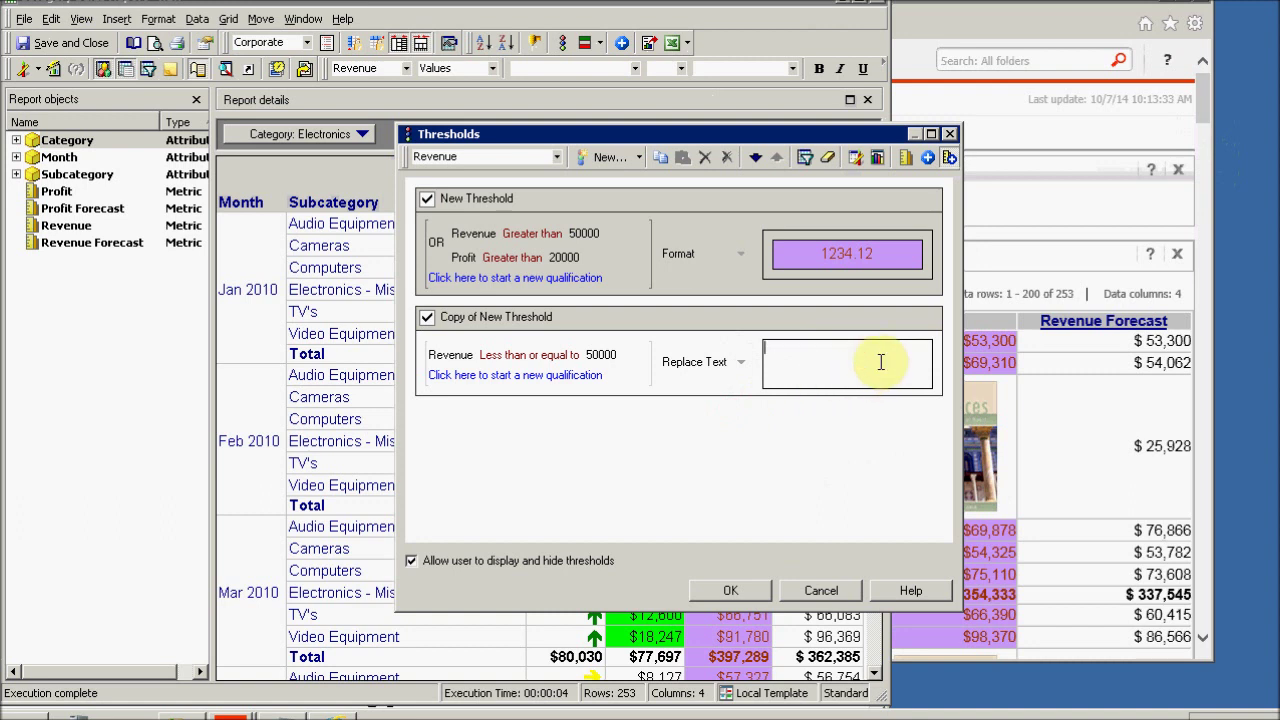
left_click(759, 483)
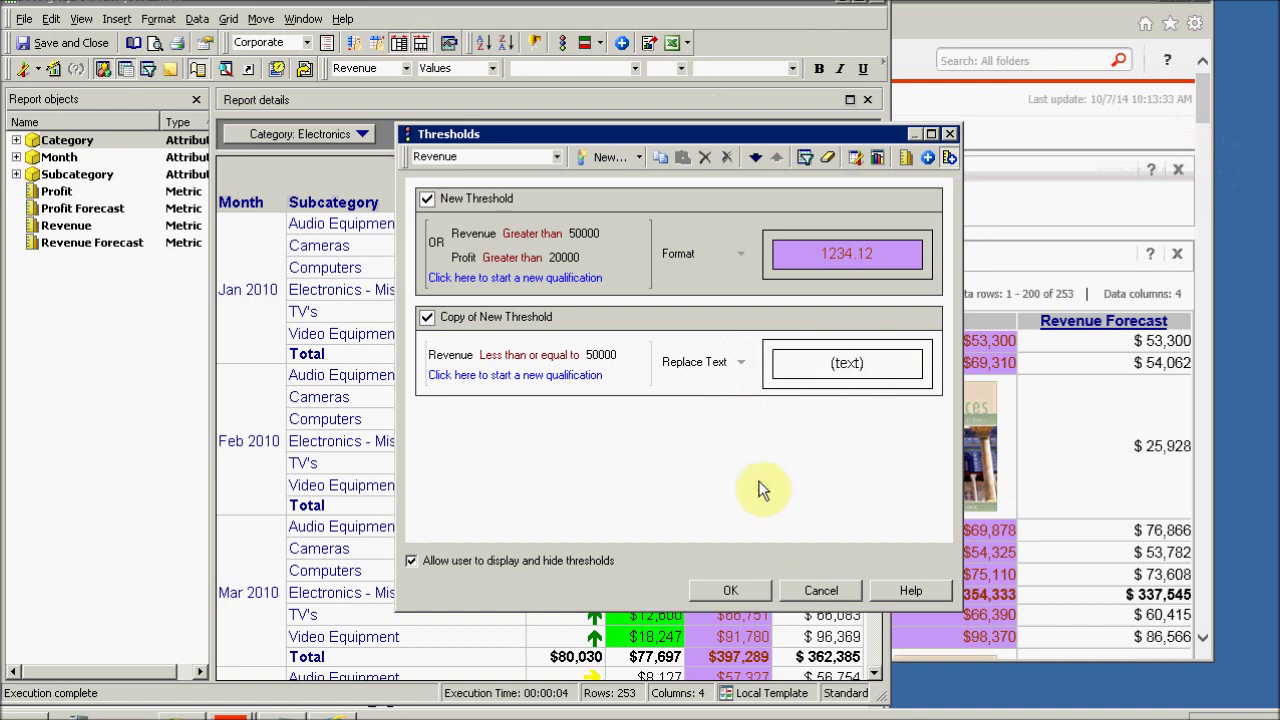
left_click(735, 591)
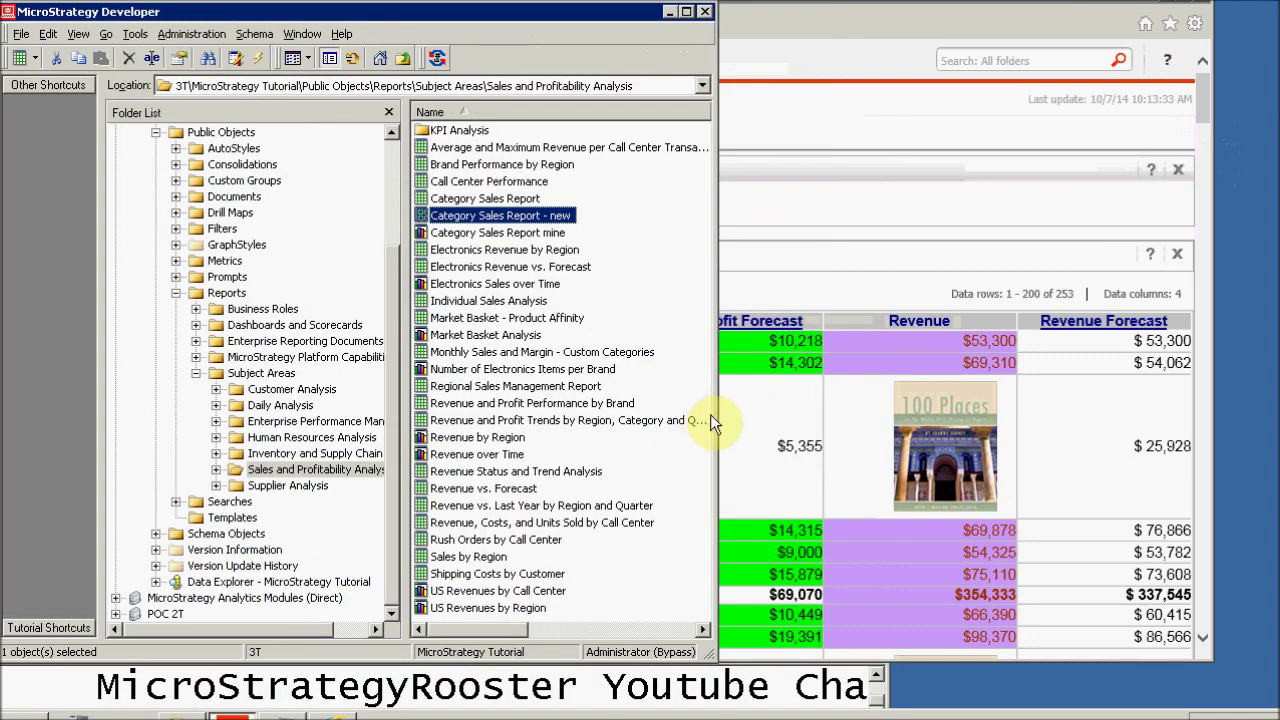
Step: Open the public Templates folder and search for dependents of the Regional Revenue by Category template
left_click_drag(717, 420, 748, 427)
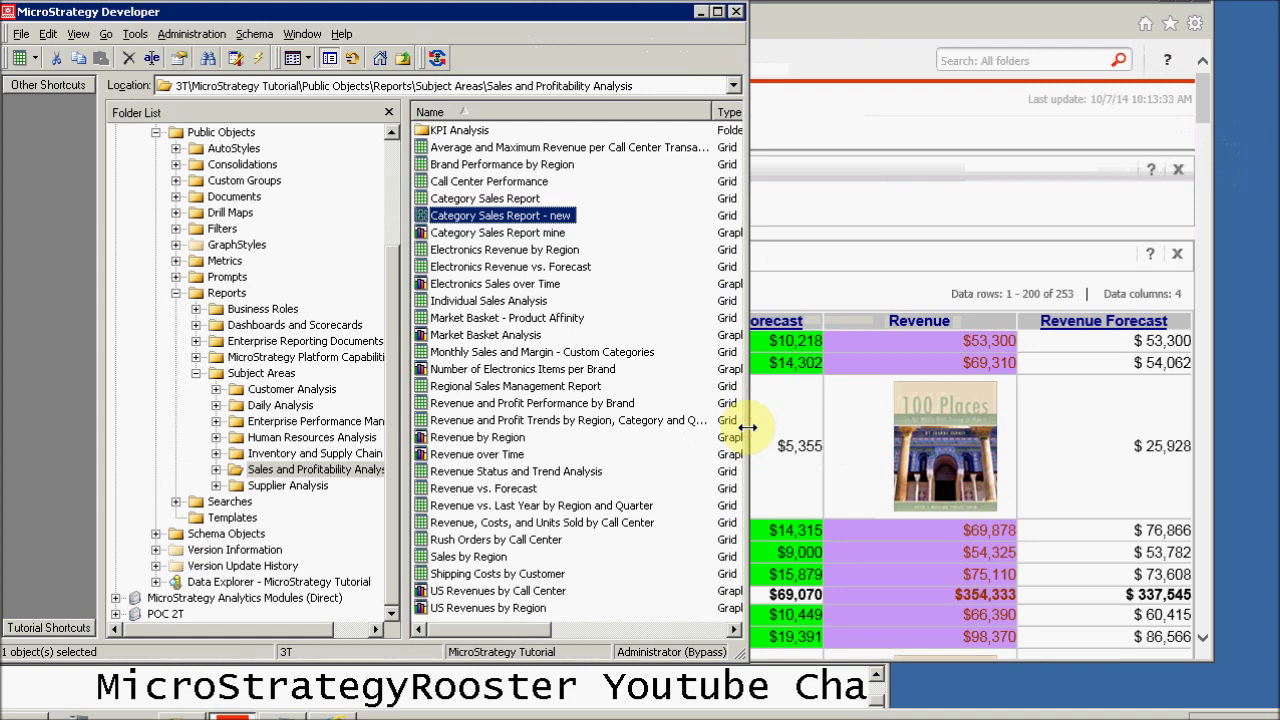
left_click(215, 517)
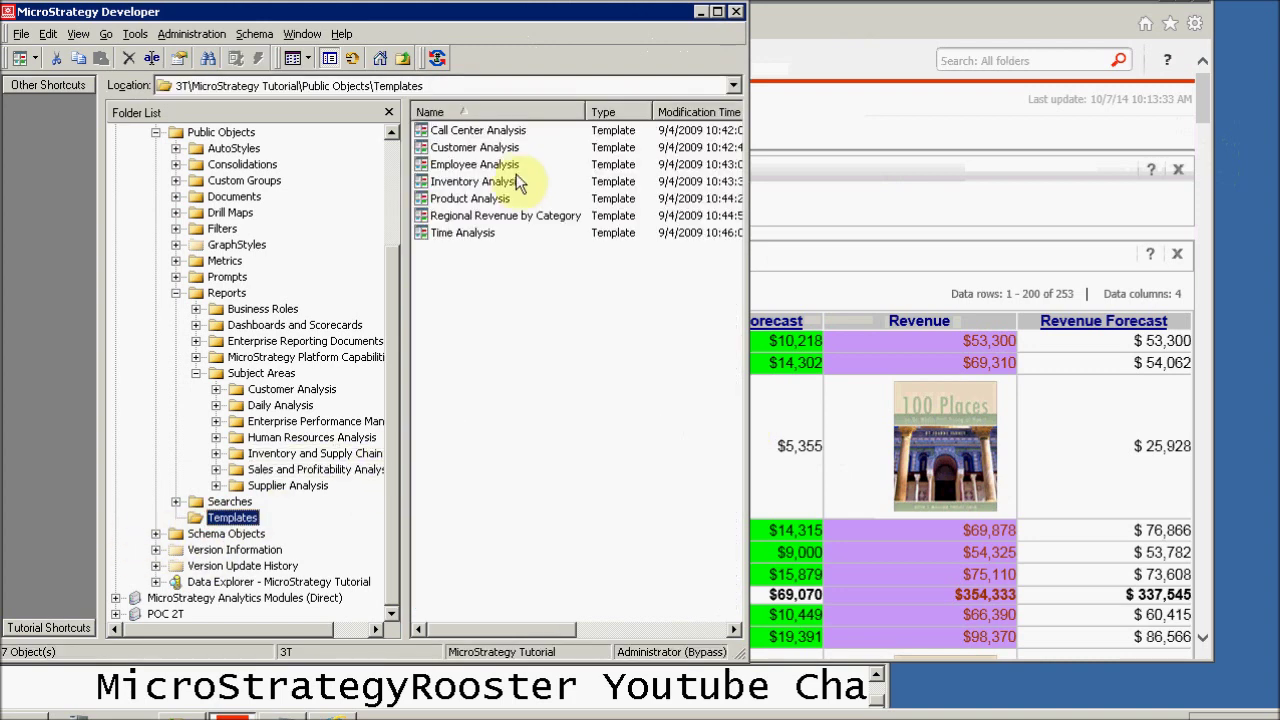
left_click(517, 216)
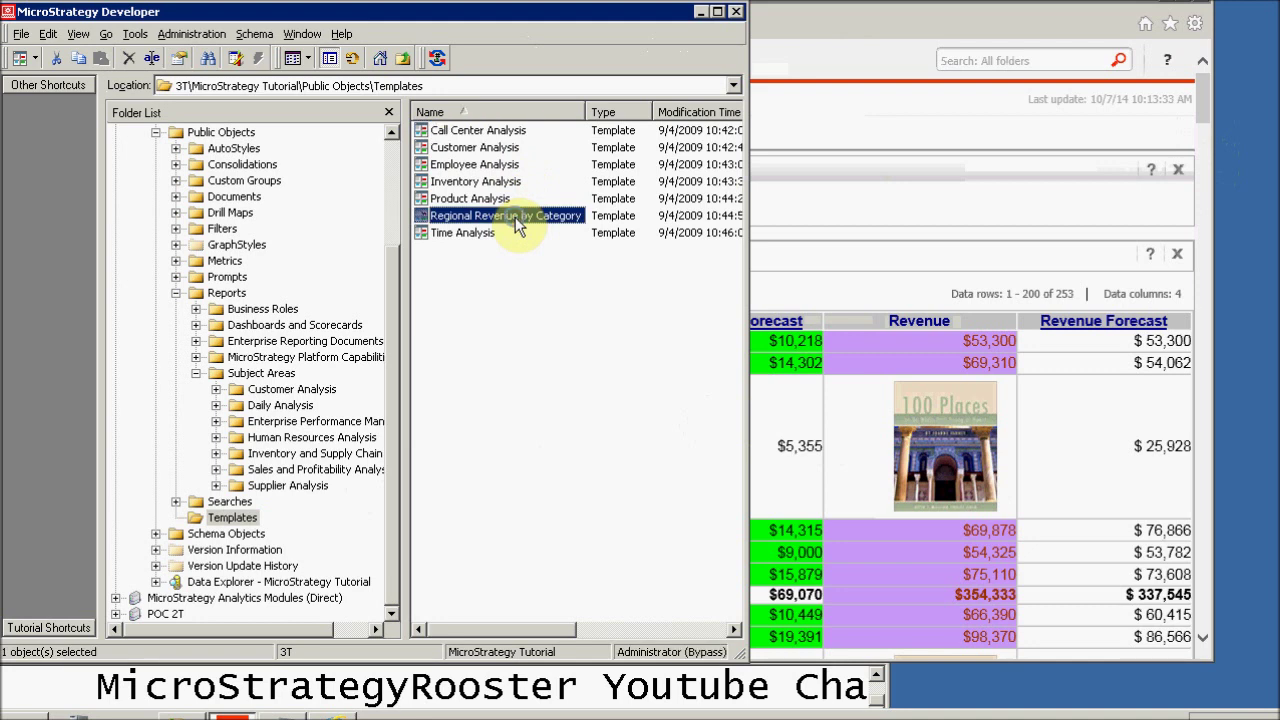
right_click(517, 224)
left_click(612, 396)
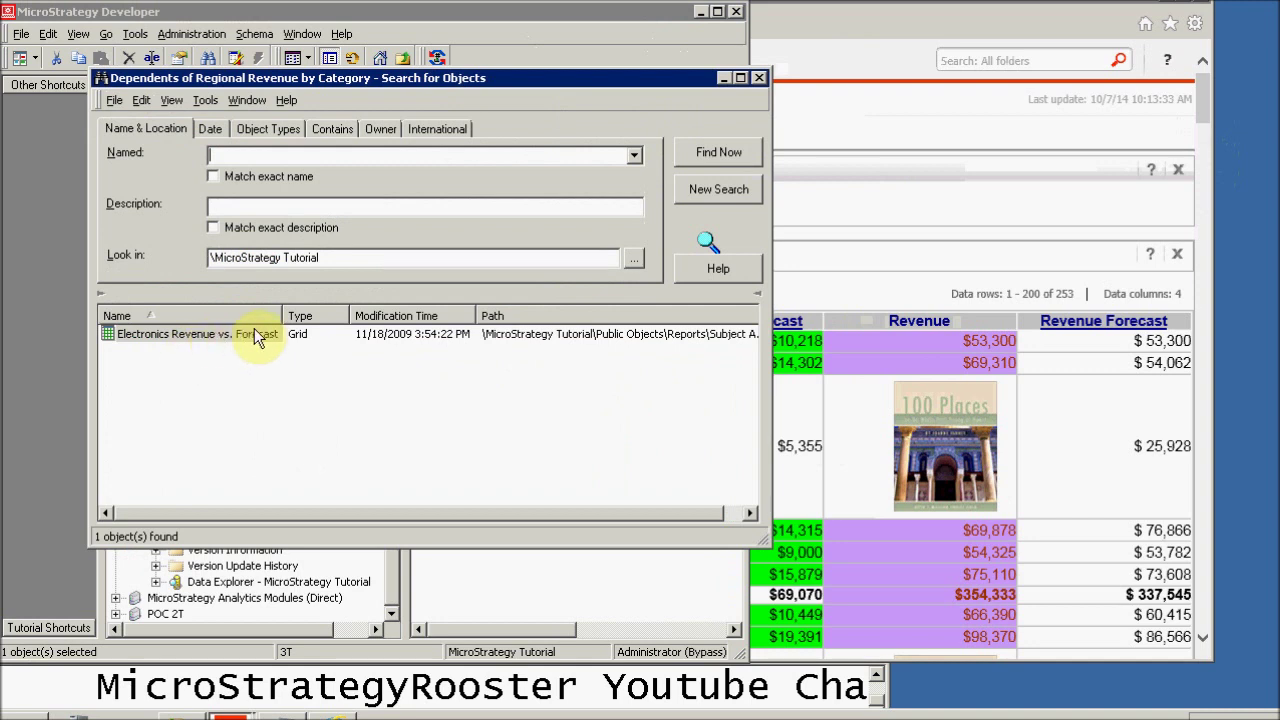
left_click_drag(674, 76, 640, 123)
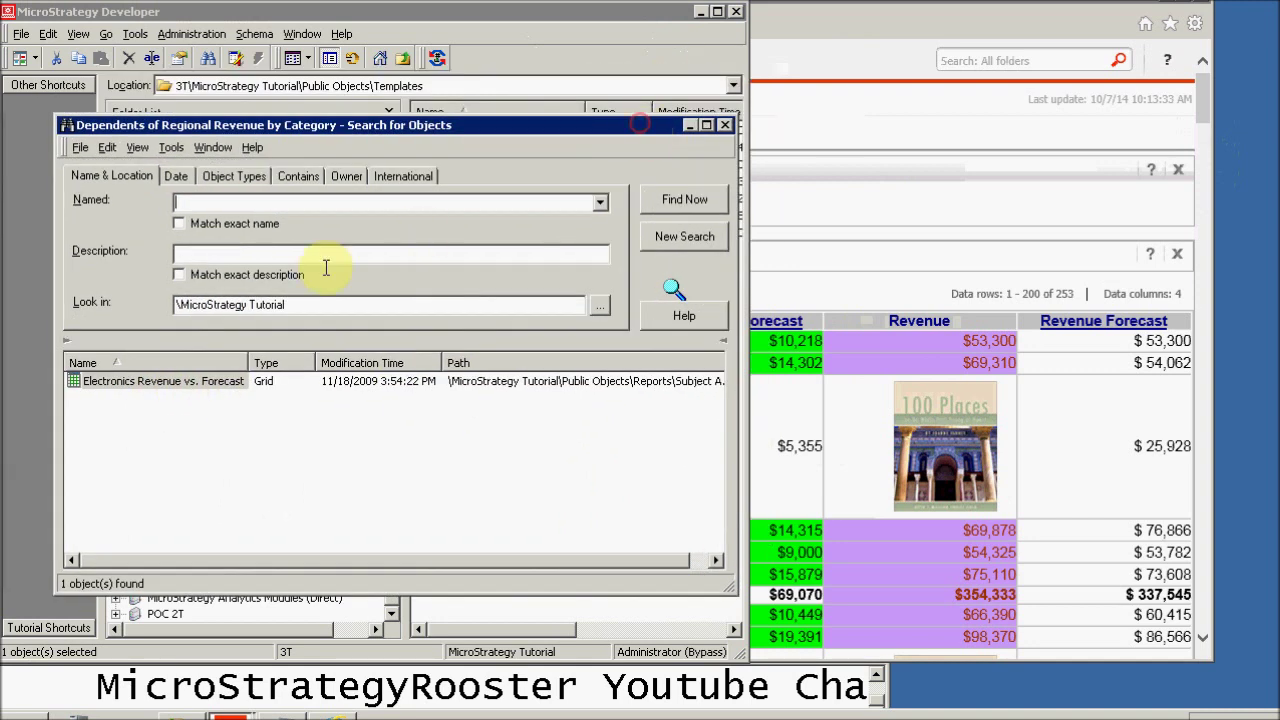
left_click(505, 51)
Step: Open the Regional Revenue by Category template for editing
right_click(488, 212)
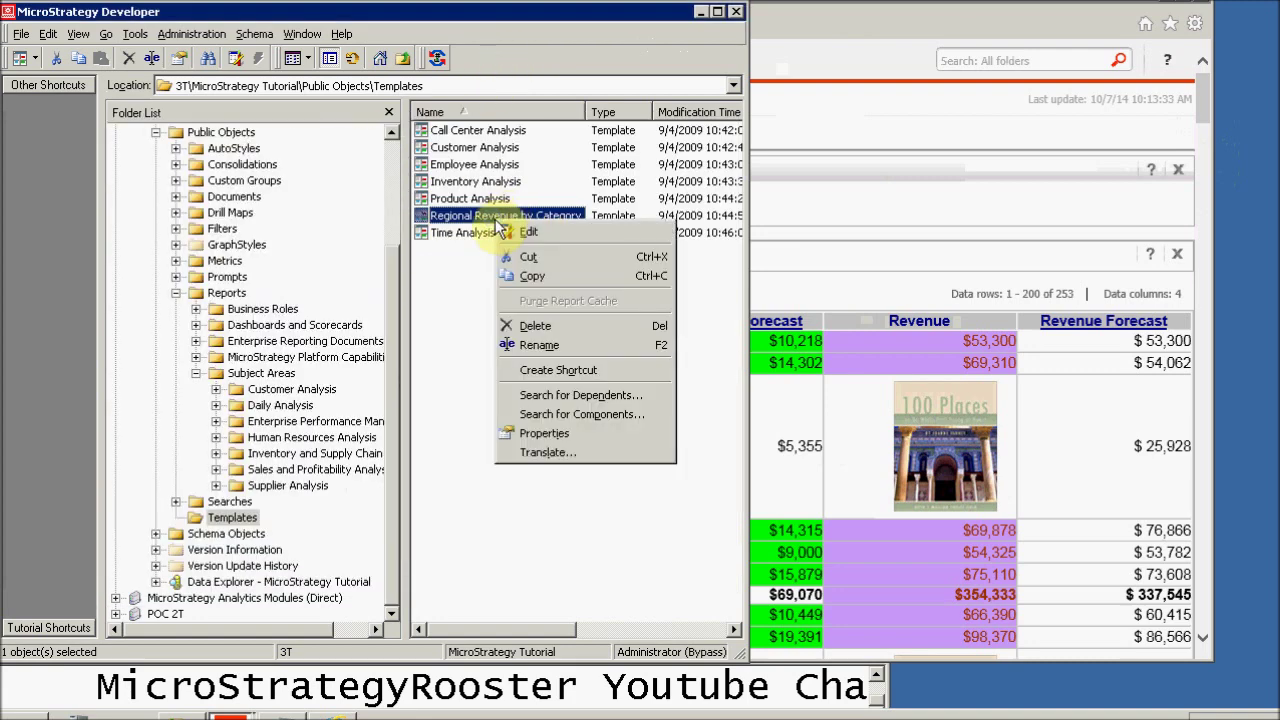
left_click(504, 221)
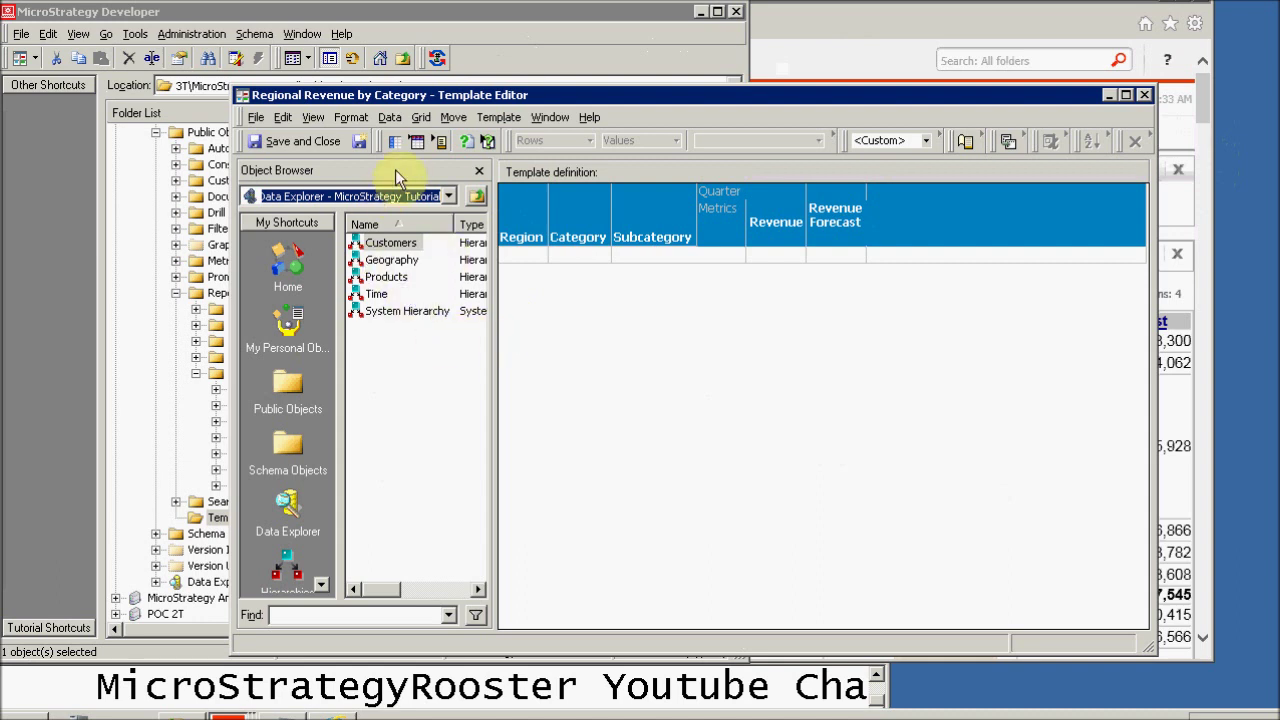
left_click(316, 119)
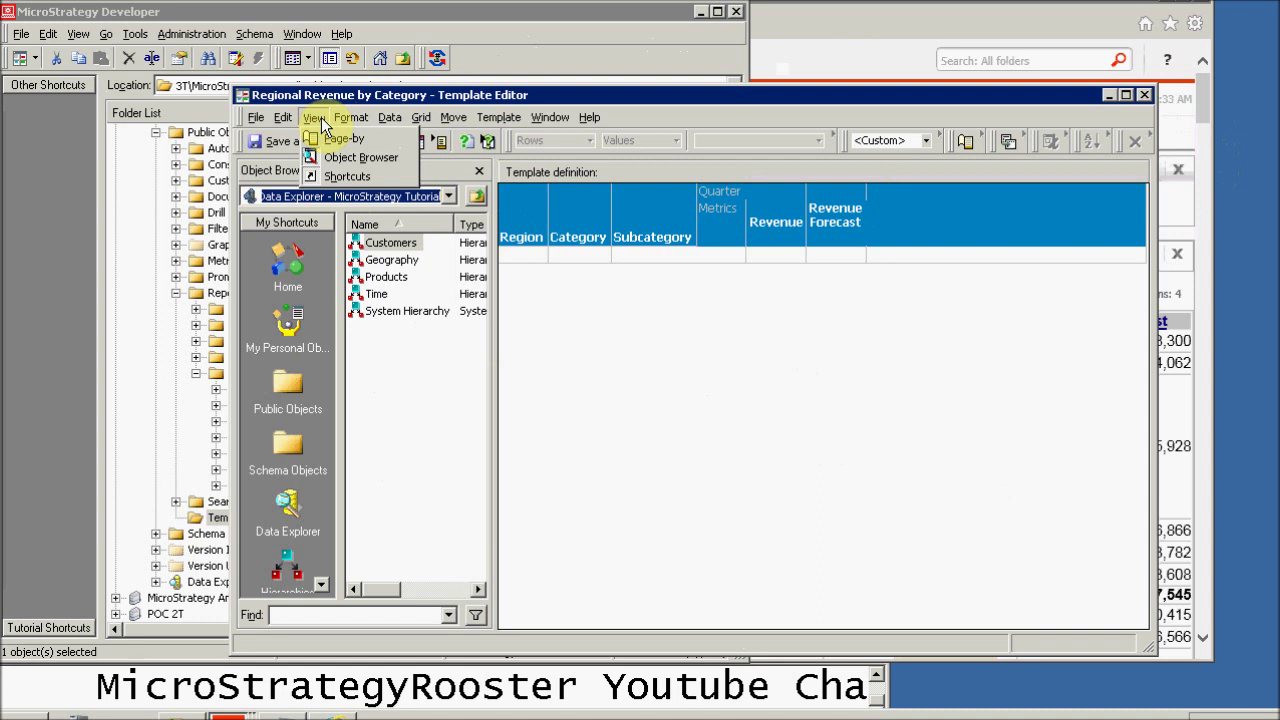
left_click(318, 119)
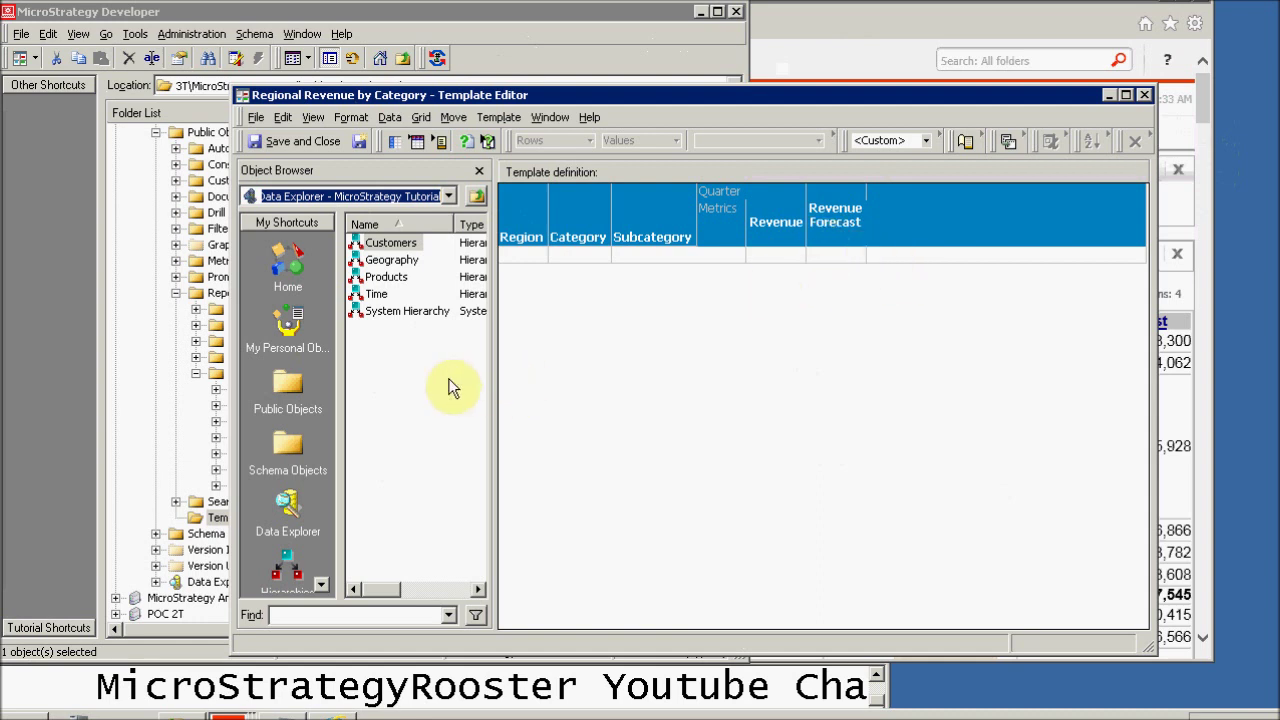
Step: Browse the public Metrics folder to Sales Metrics and select the Profit metric
left_click(289, 400)
double_click(366, 363)
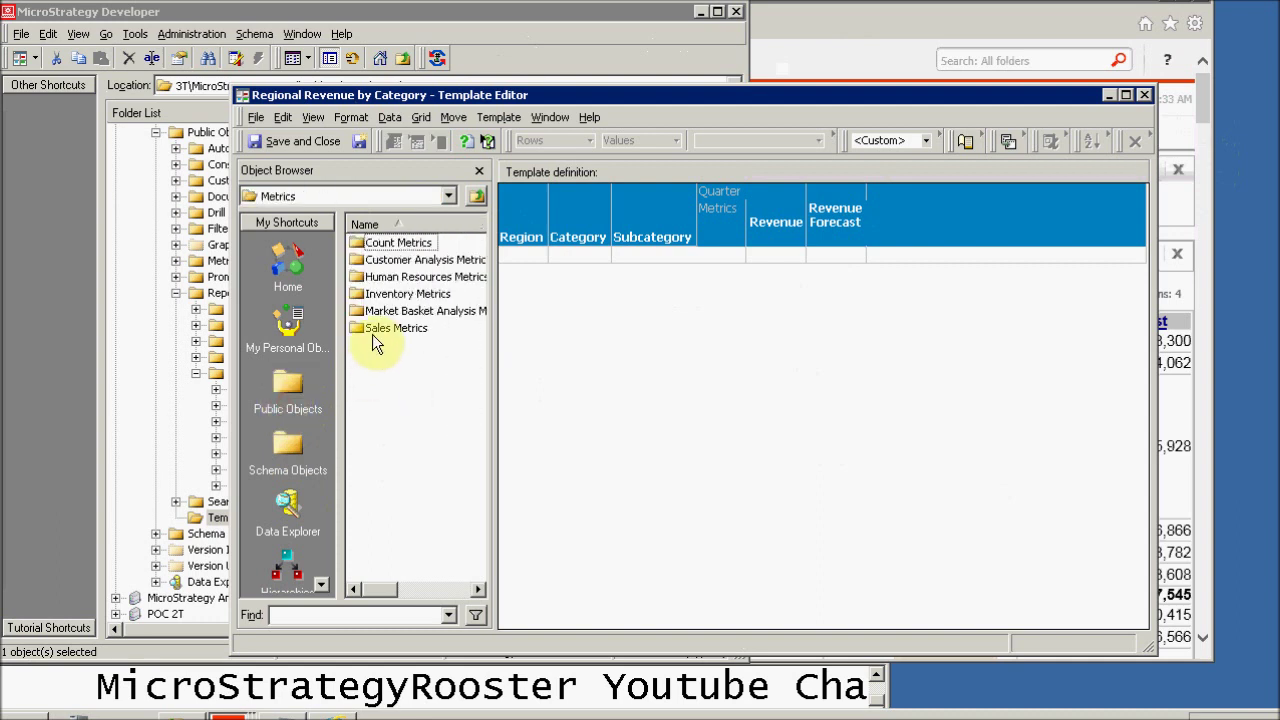
double_click(375, 332)
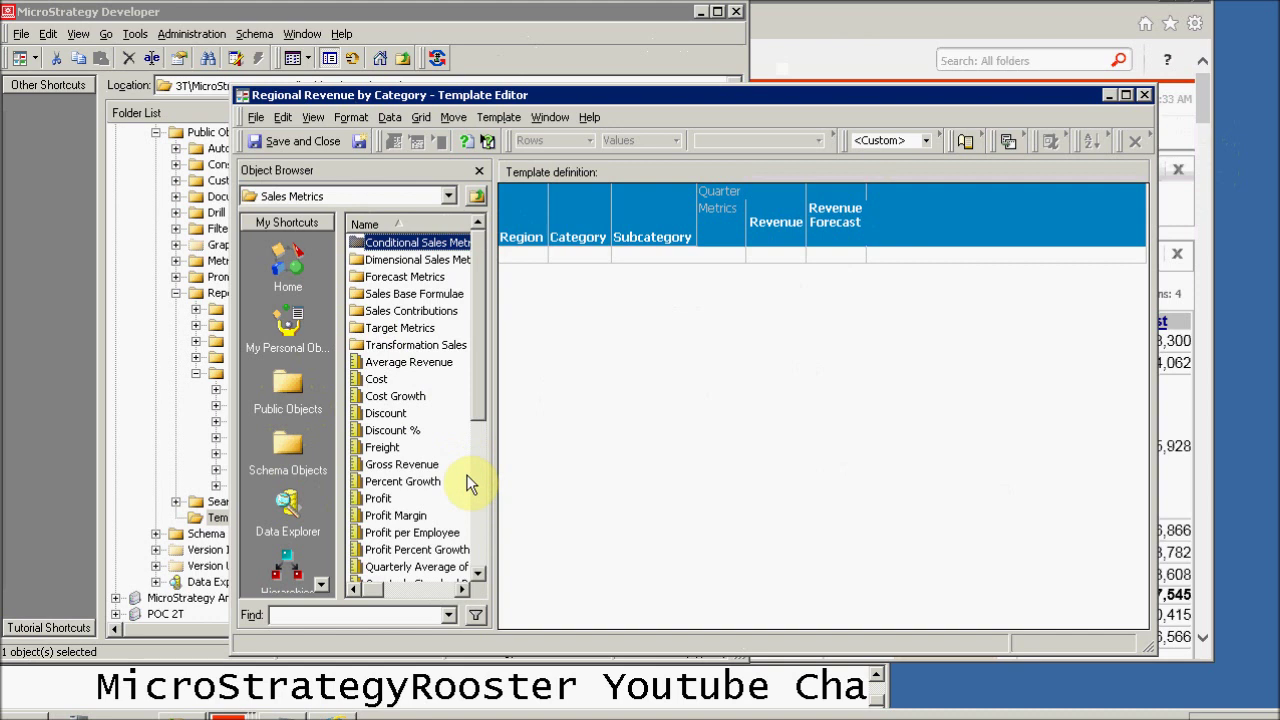
left_click(380, 498)
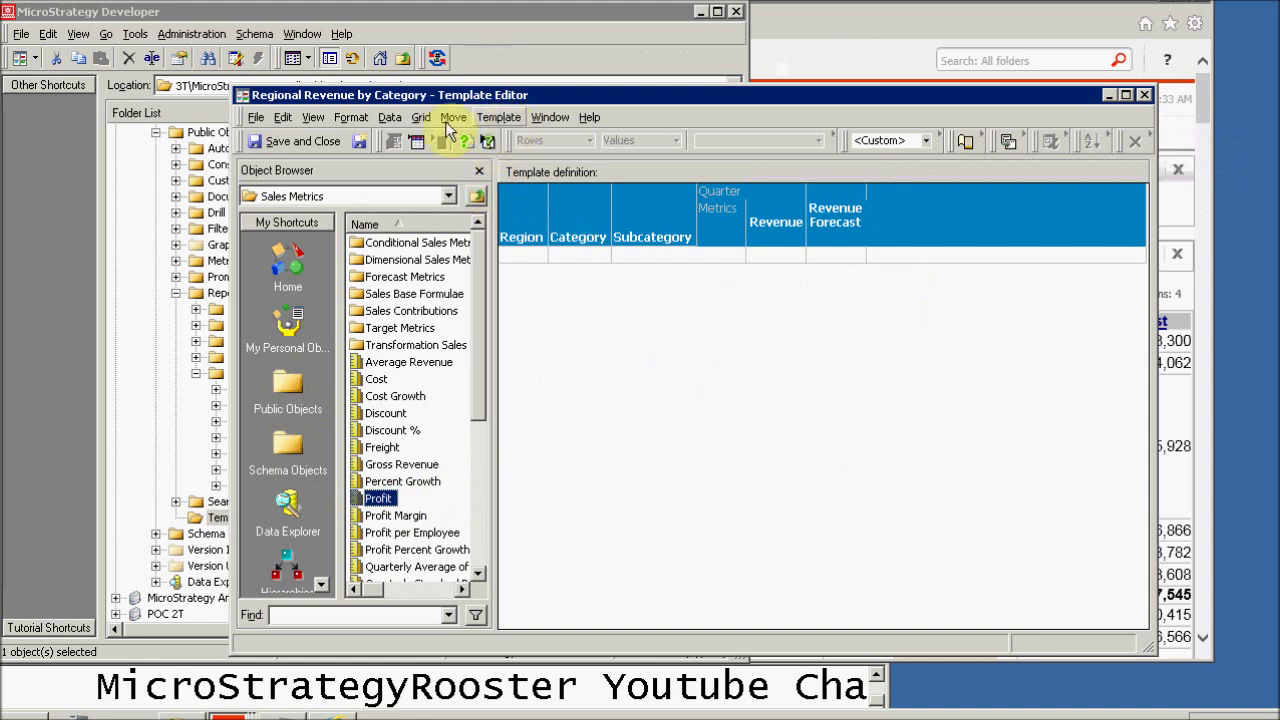
Step: Check which fields are offered for a new Revenue threshold qualification in the template, and cancel the threshold
left_click(392, 117)
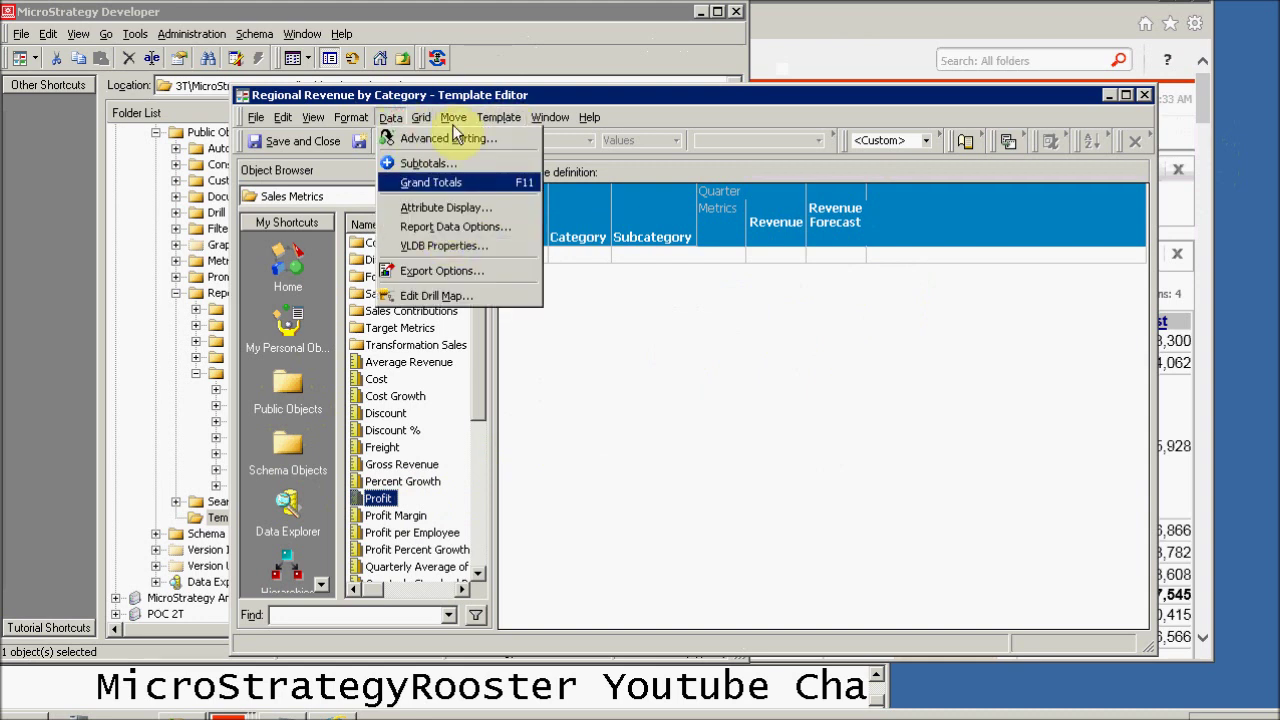
mouse_move(421, 117)
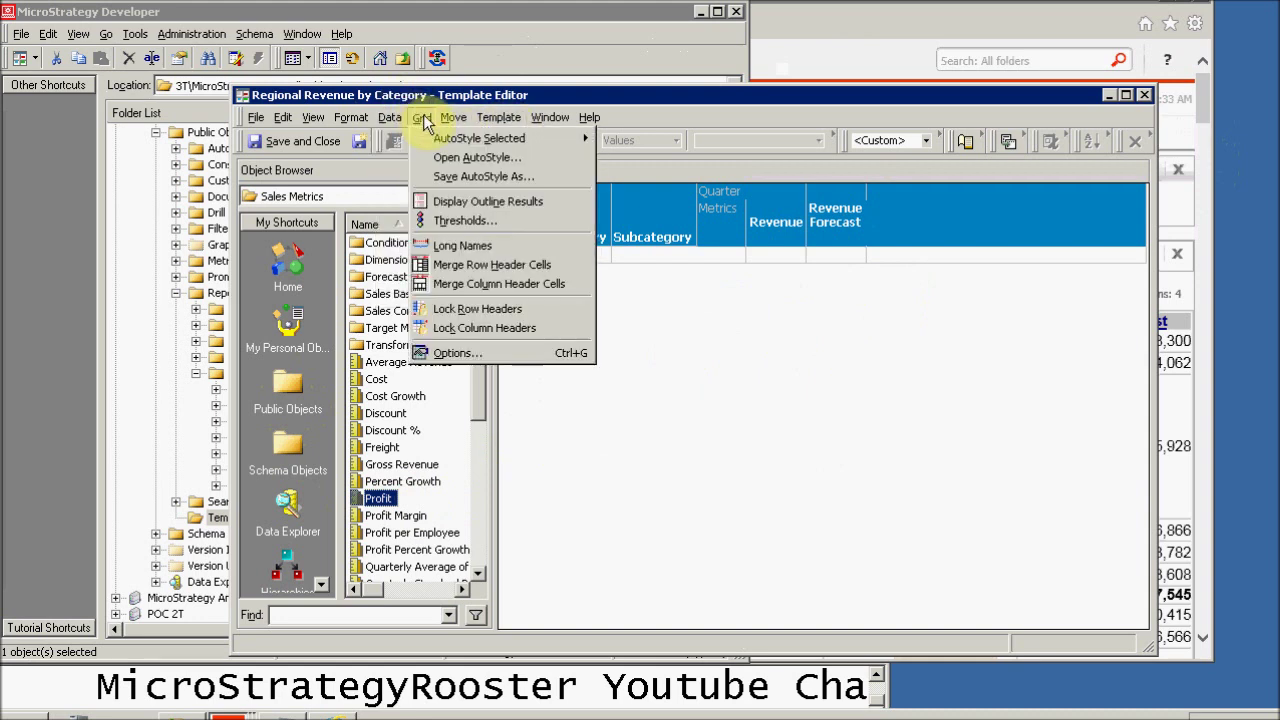
left_click(458, 222)
left_click(452, 249)
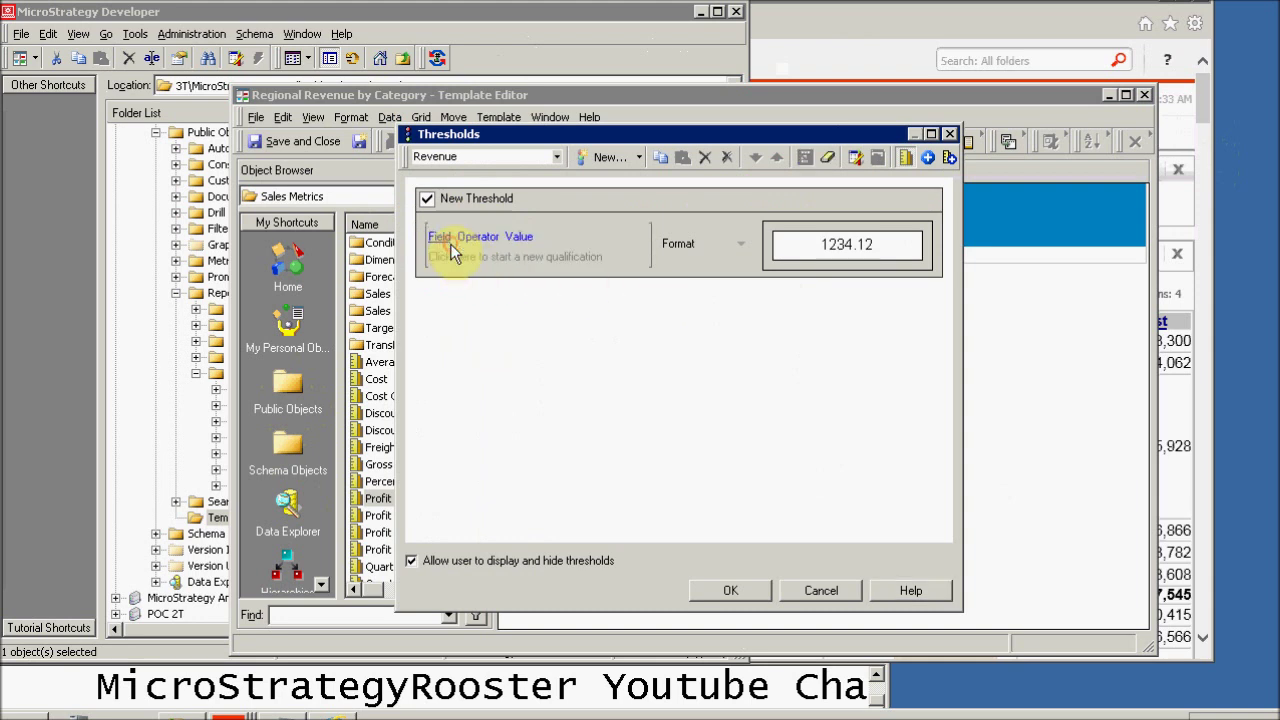
left_click(441, 238)
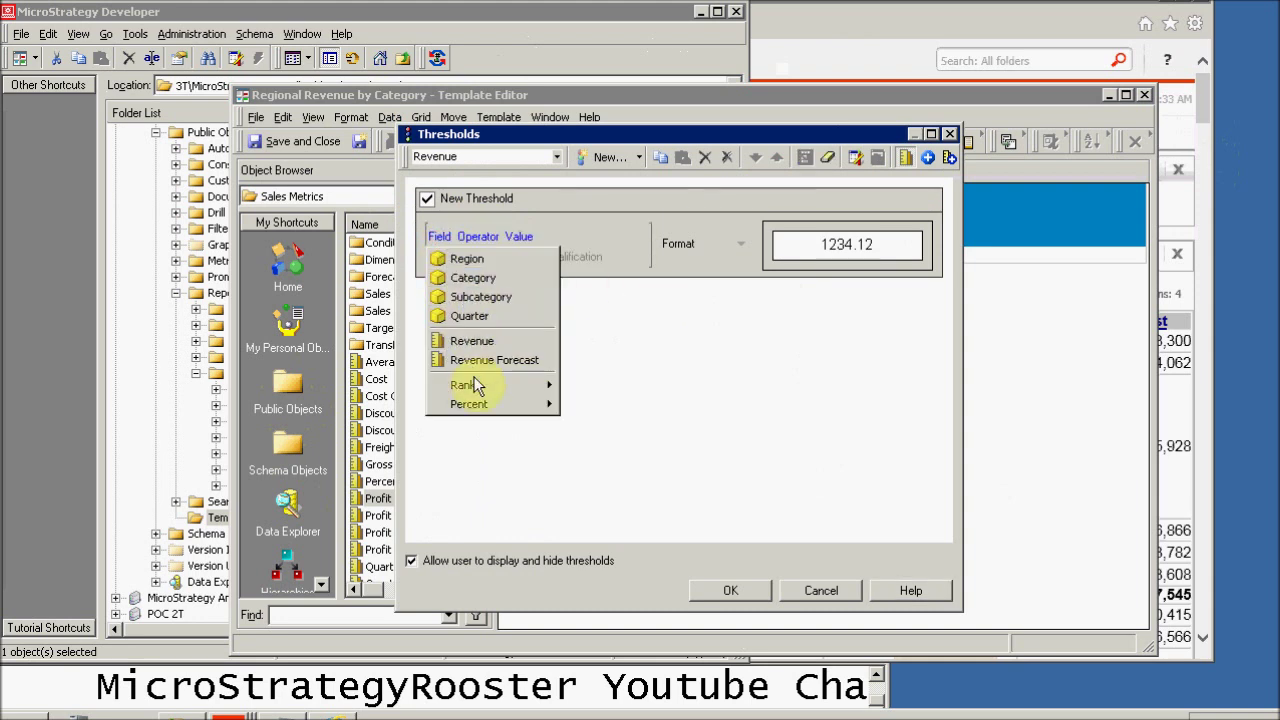
left_click(837, 596)
left_click(833, 593)
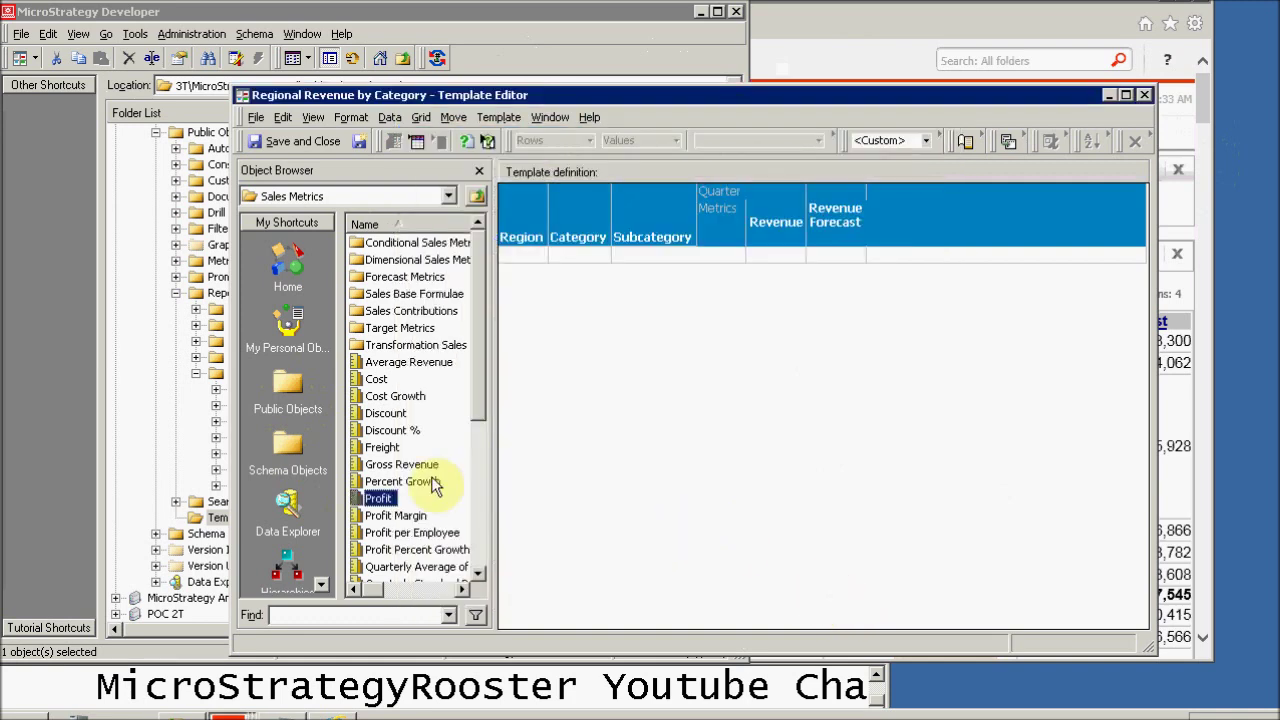
Step: Add the Profit metric to the template and set its column to a fixed width of 0 pixels
double_click(377, 500)
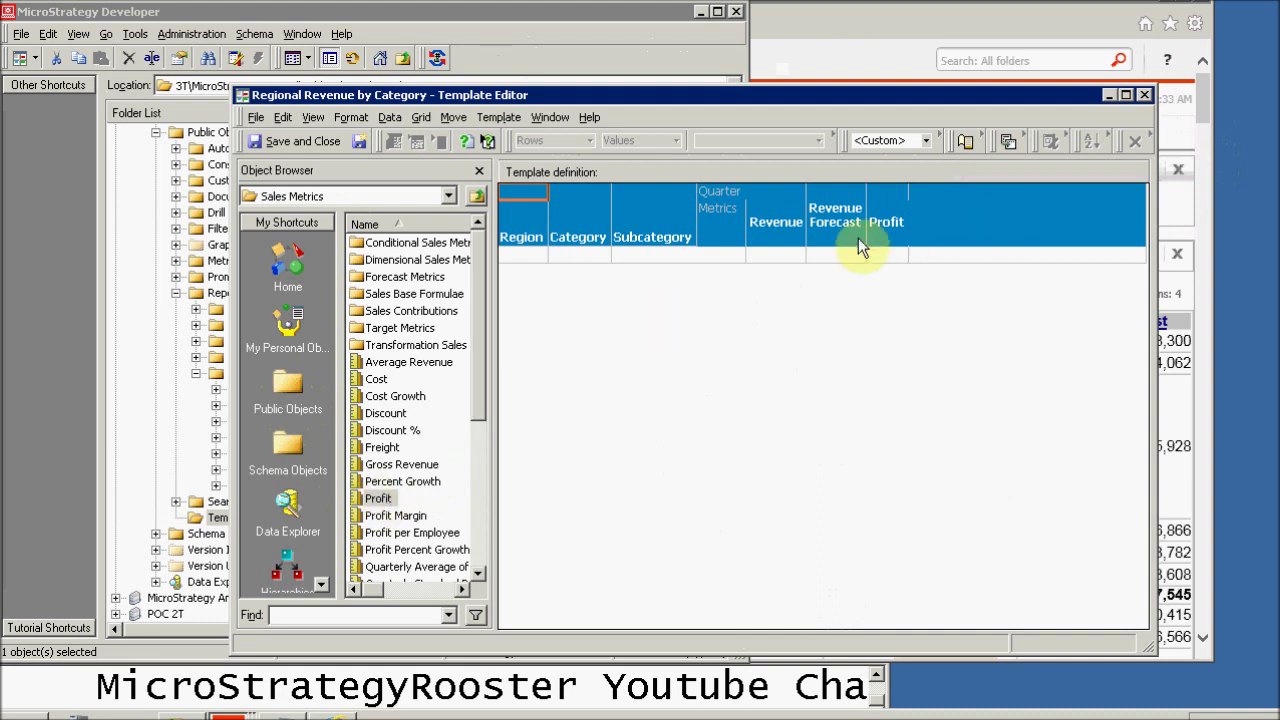
double_click(893, 329)
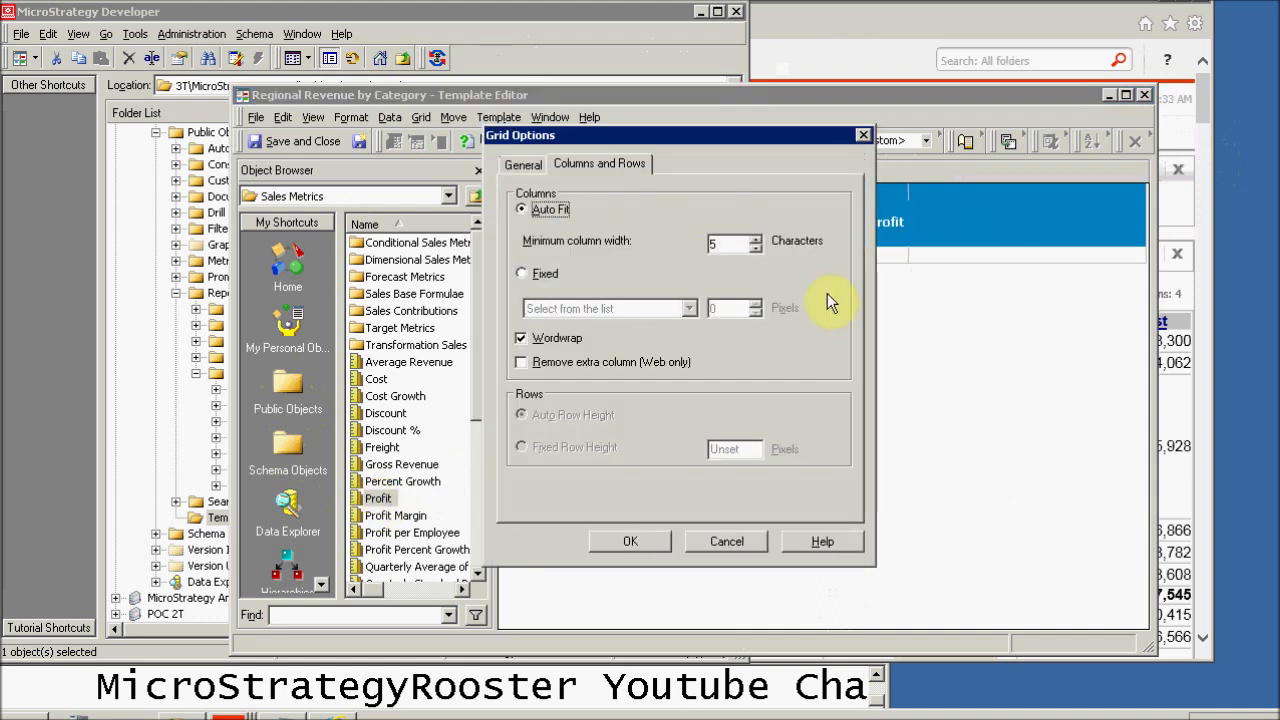
left_click(521, 272)
left_click(646, 309)
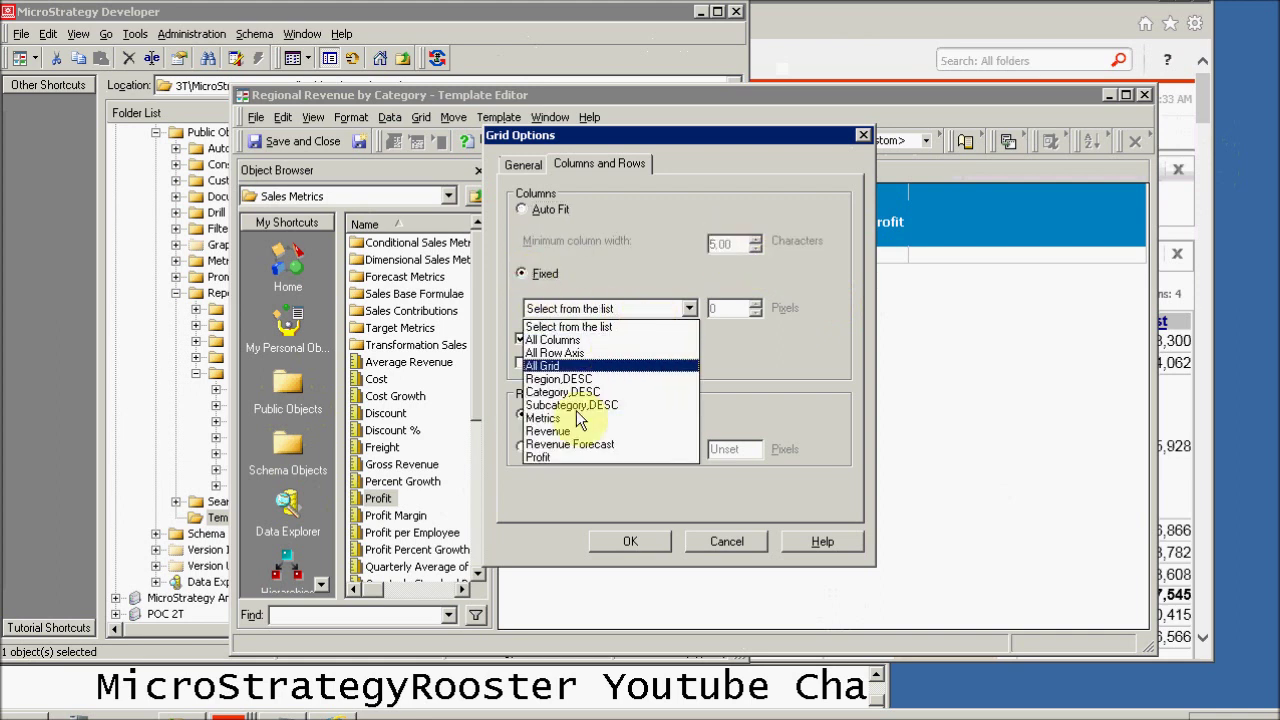
left_click(543, 457)
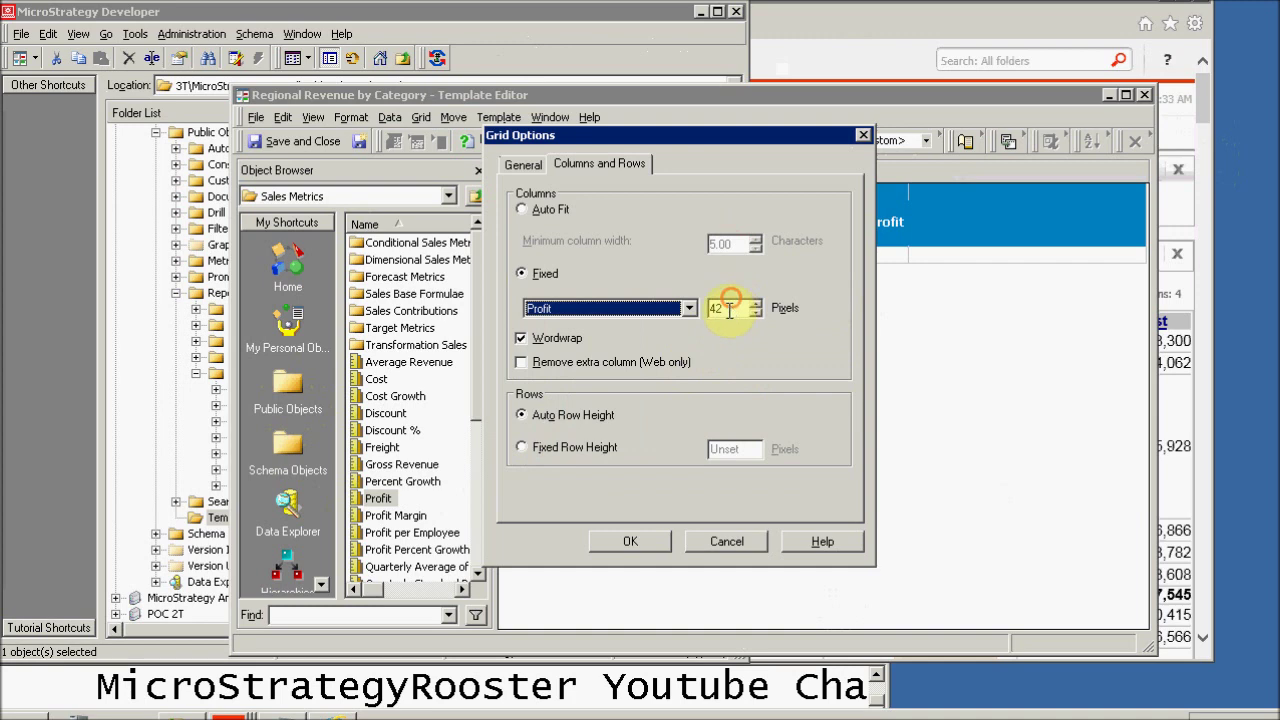
double_click(725, 309)
type("0")
left_click(630, 542)
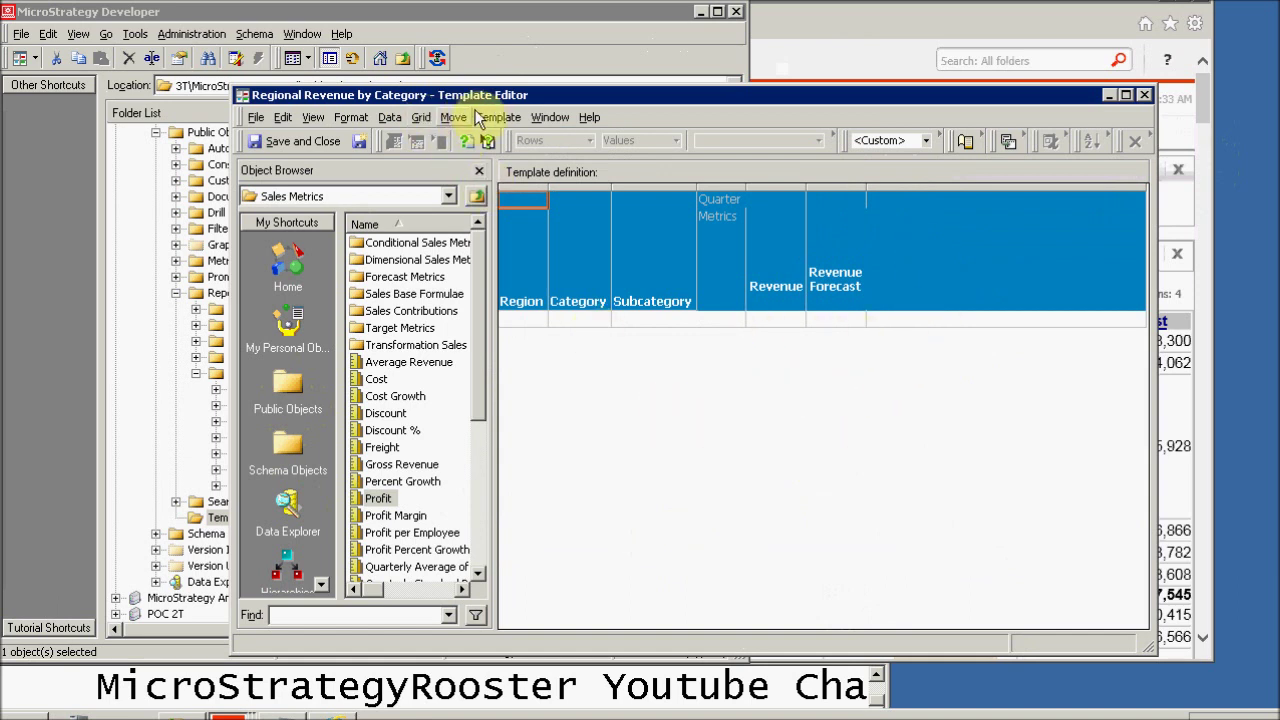
Step: Start a Revenue threshold qualification on Profit in the template, view the available operators, and cancel the threshold
left_click(400, 118)
mouse_move(421, 118)
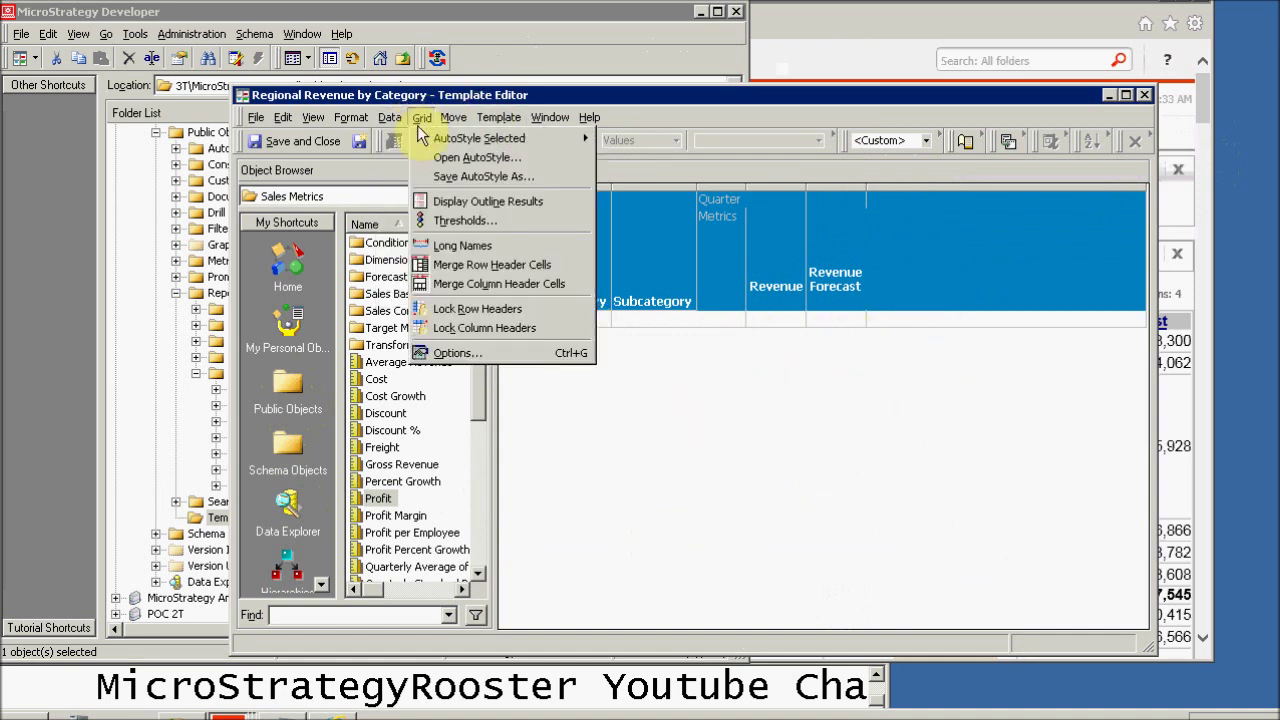
left_click(460, 220)
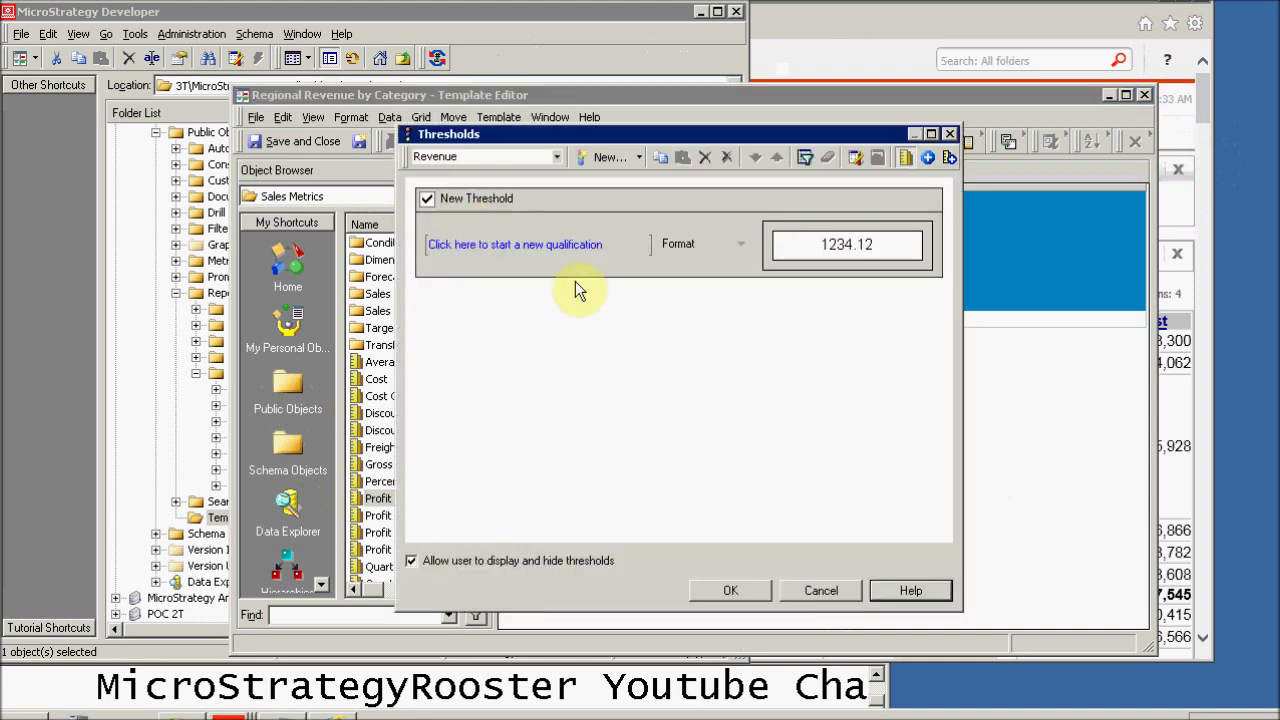
left_click(443, 246)
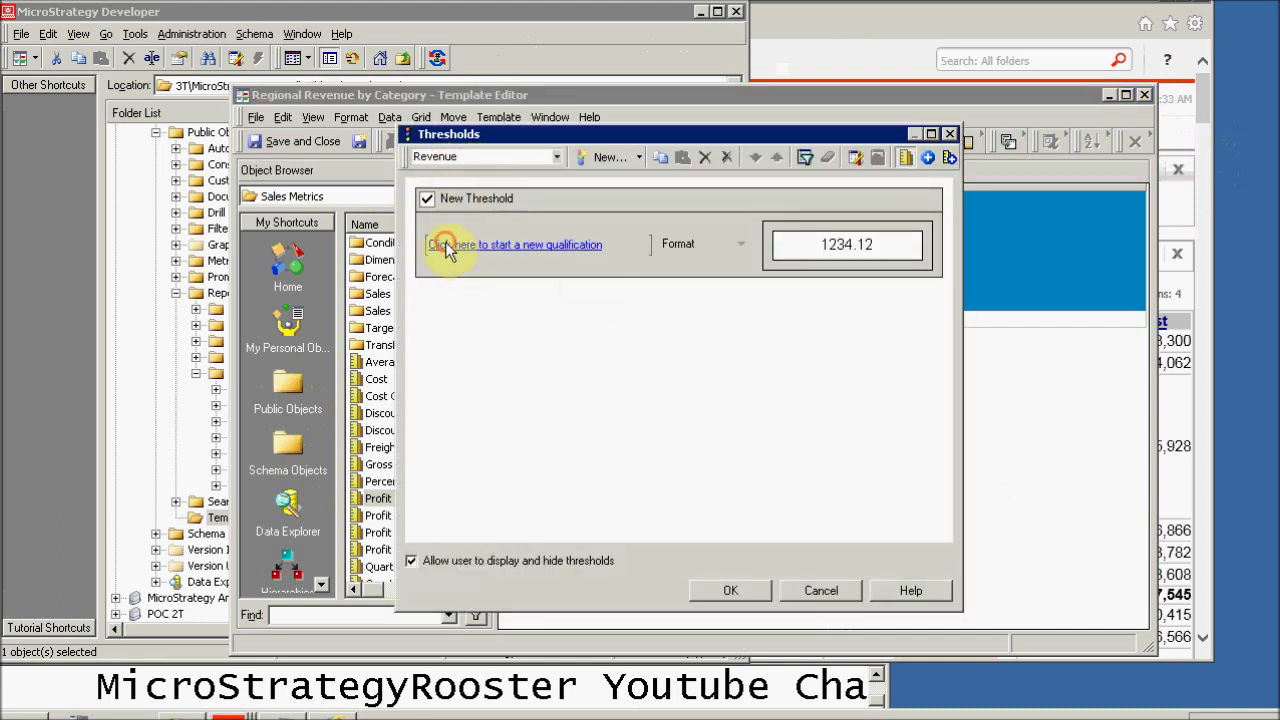
left_click(437, 244)
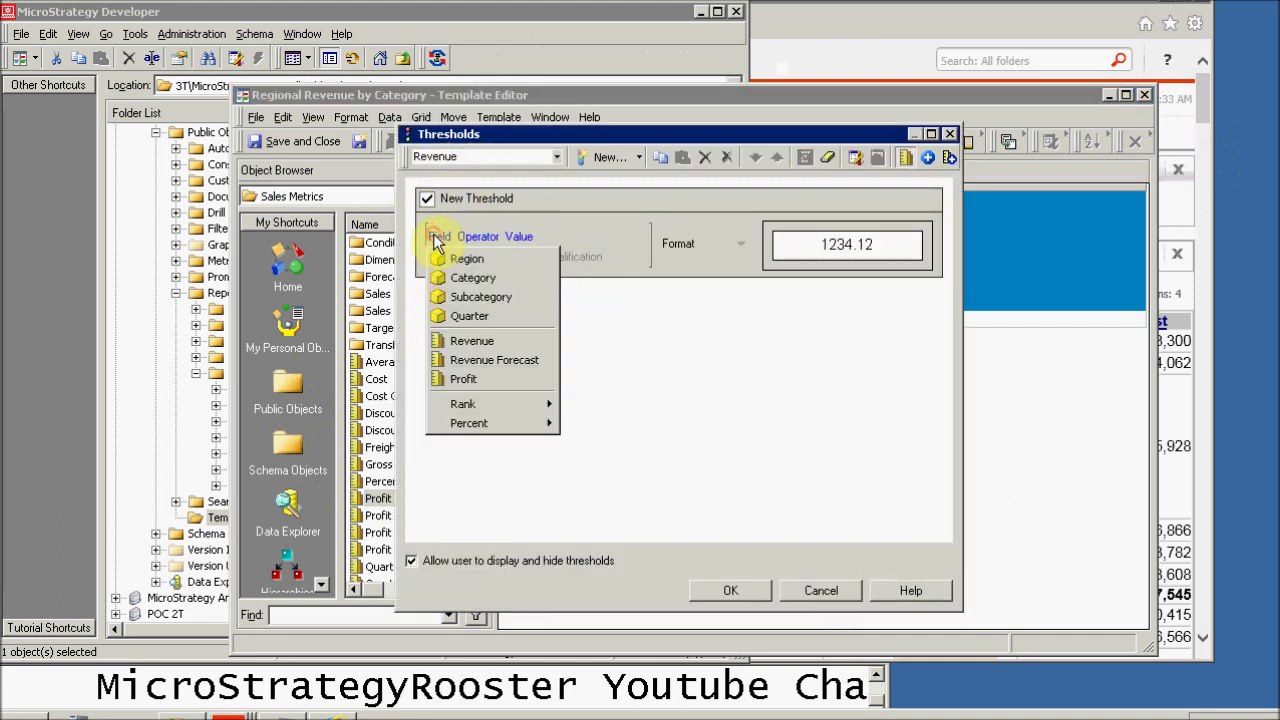
left_click(469, 382)
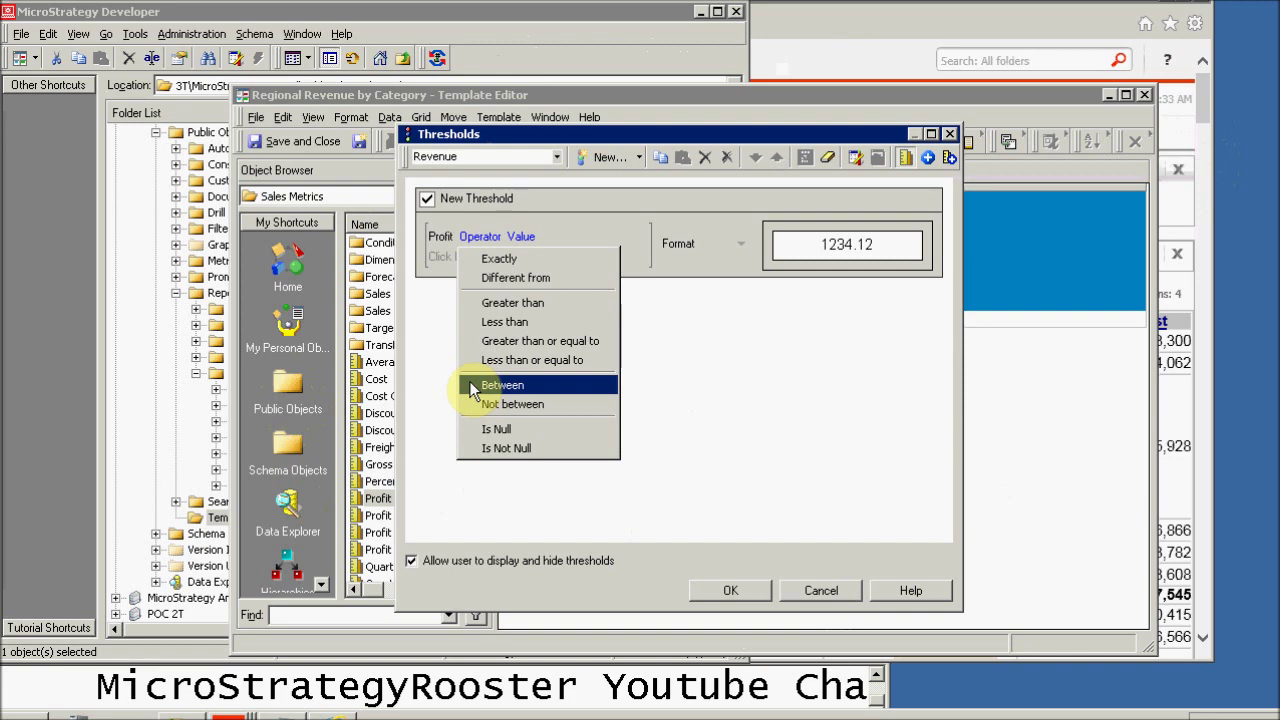
left_click(748, 414)
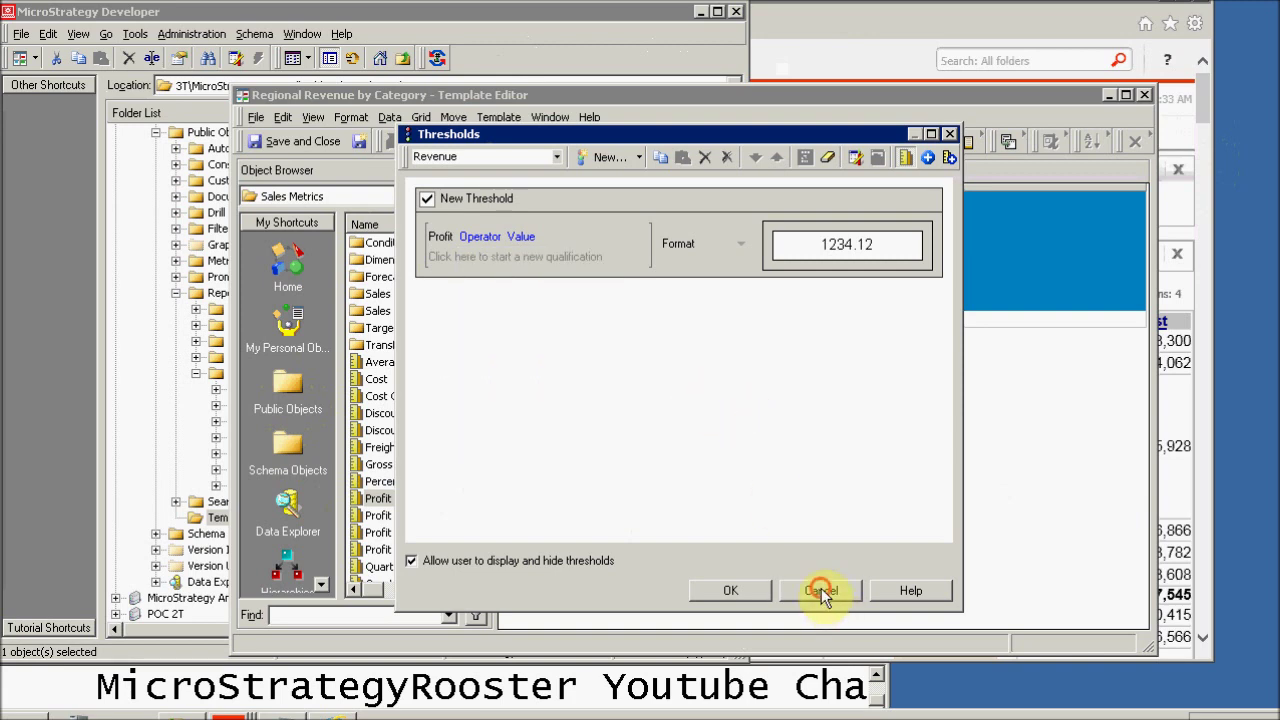
left_click(821, 591)
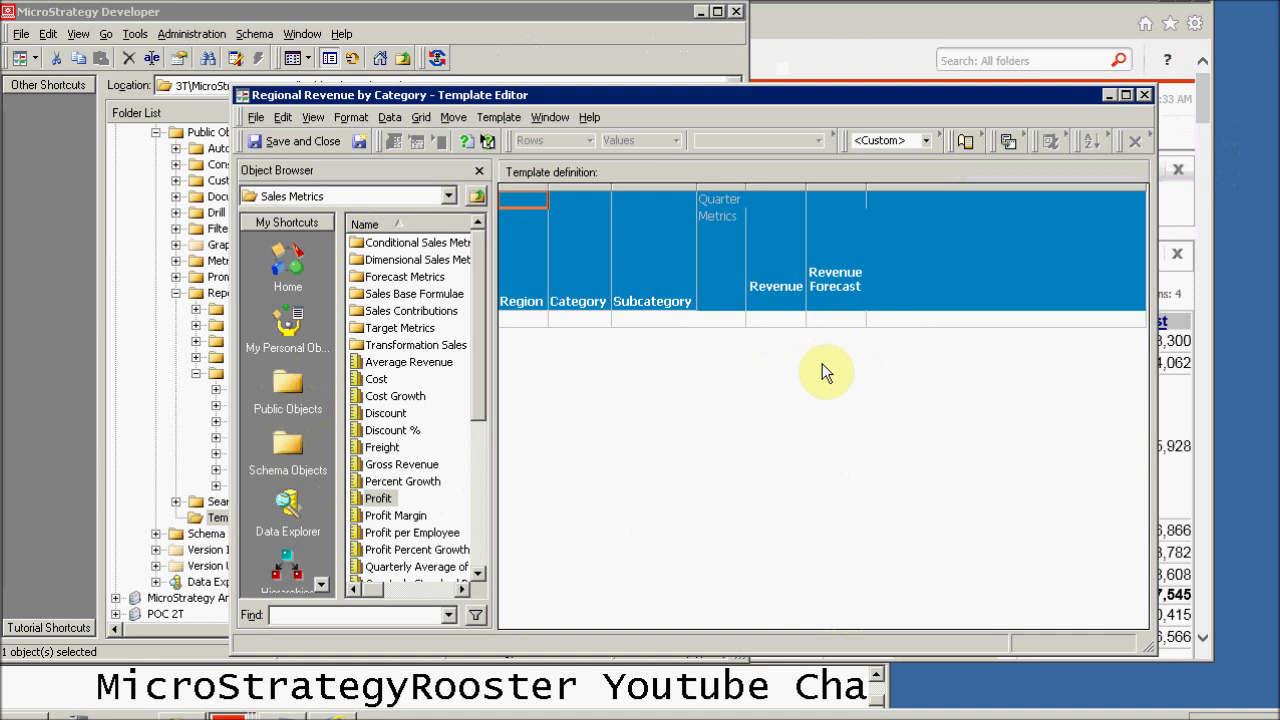
left_click(534, 14)
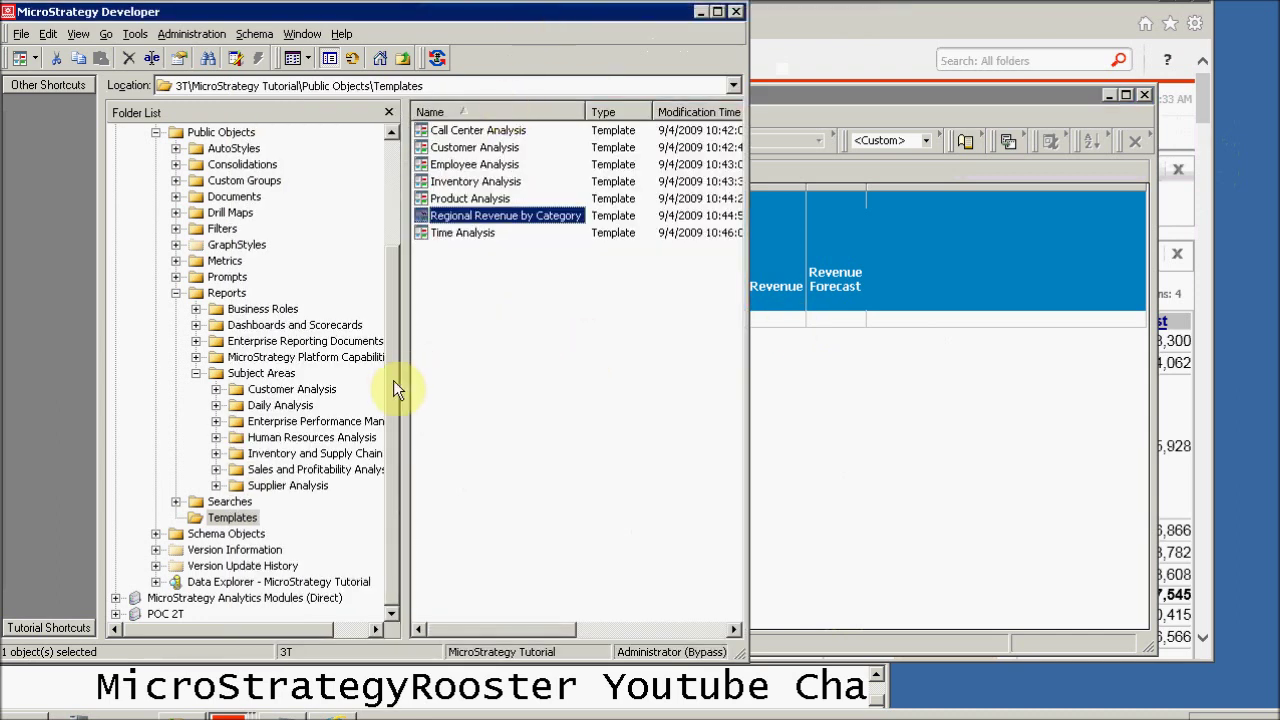
left_click_drag(393, 368, 392, 337)
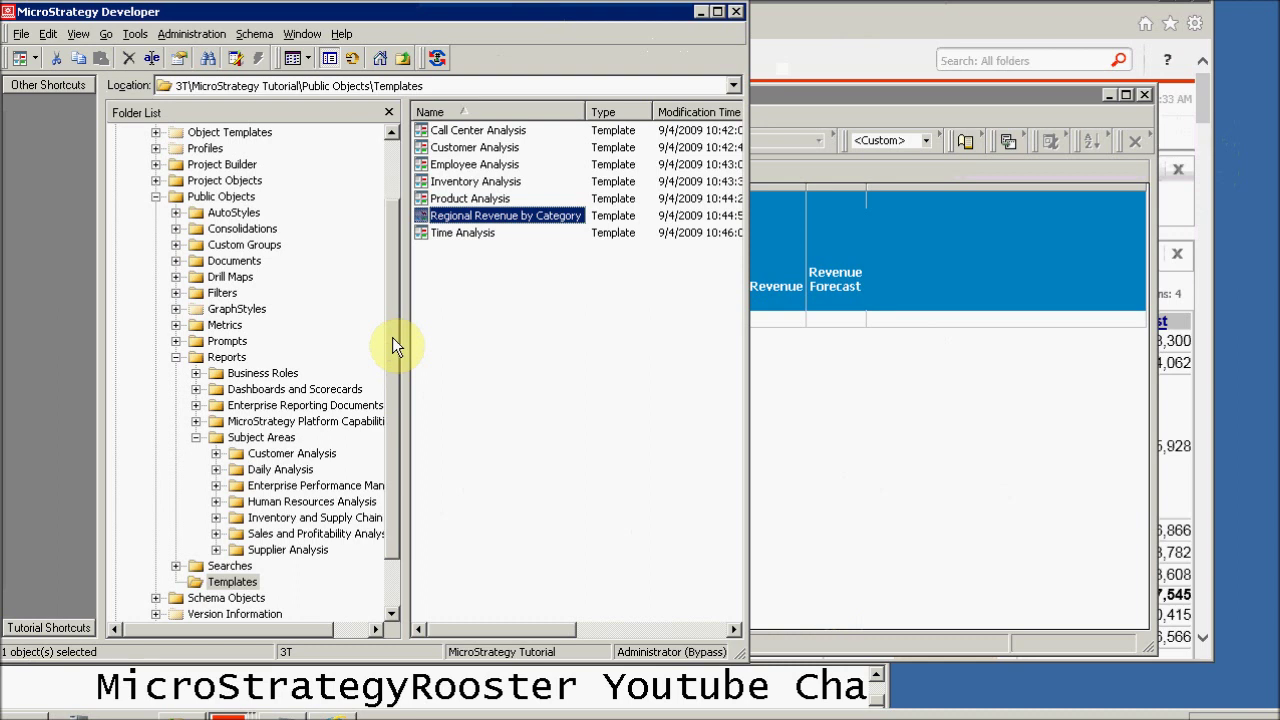
left_click(848, 401)
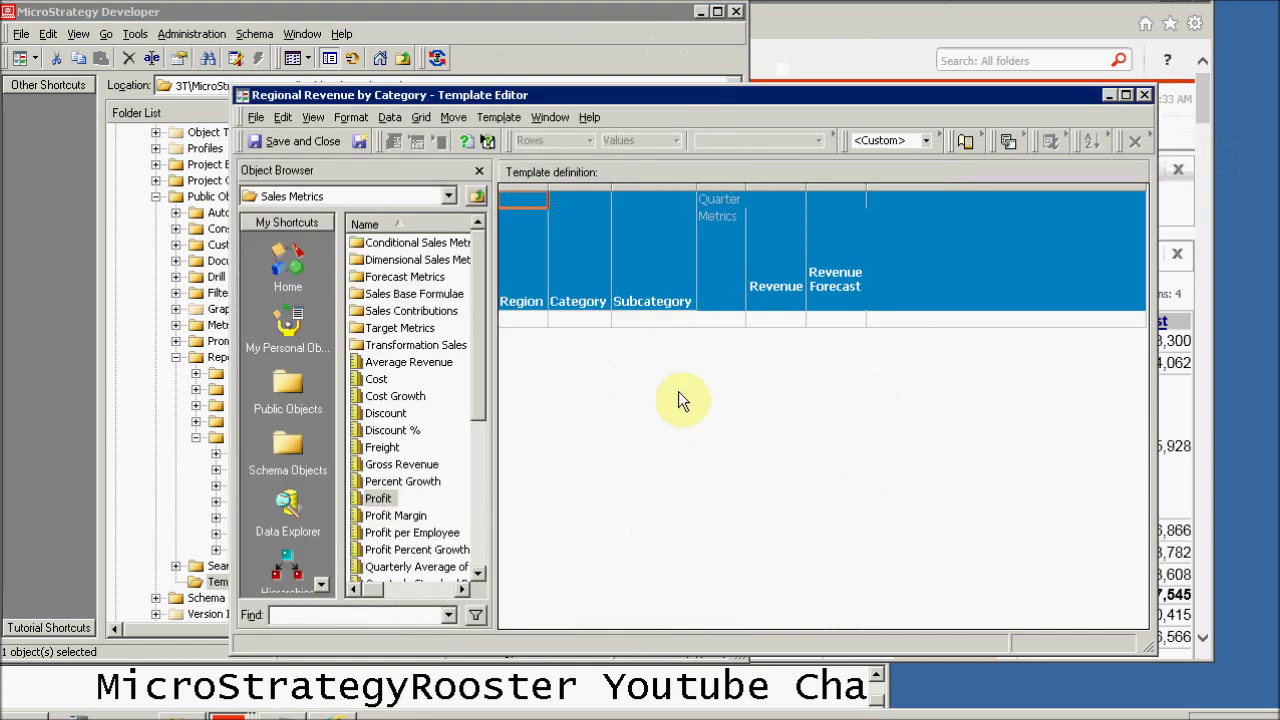